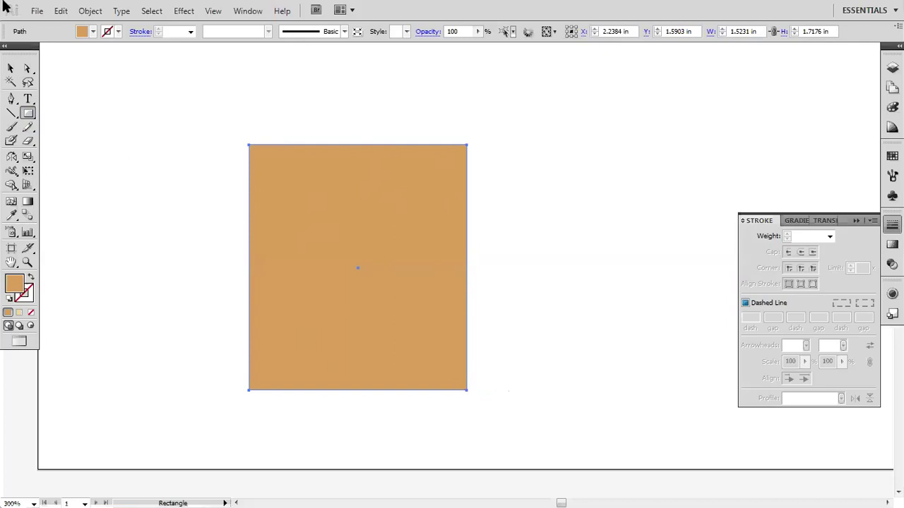
Step: Nudge the lower-right anchor point of the tan rectangle slightly inward so its right side tapers toward the base
click(27, 70)
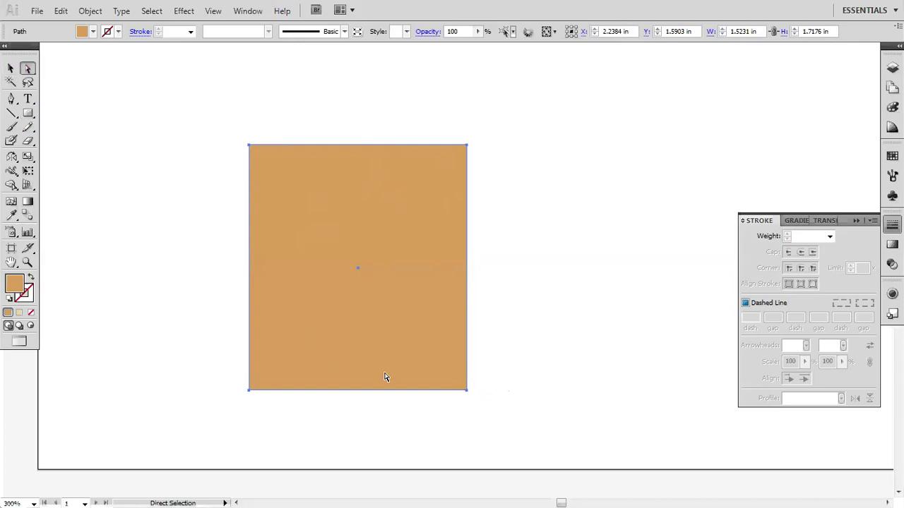
drag(477, 382, 454, 409)
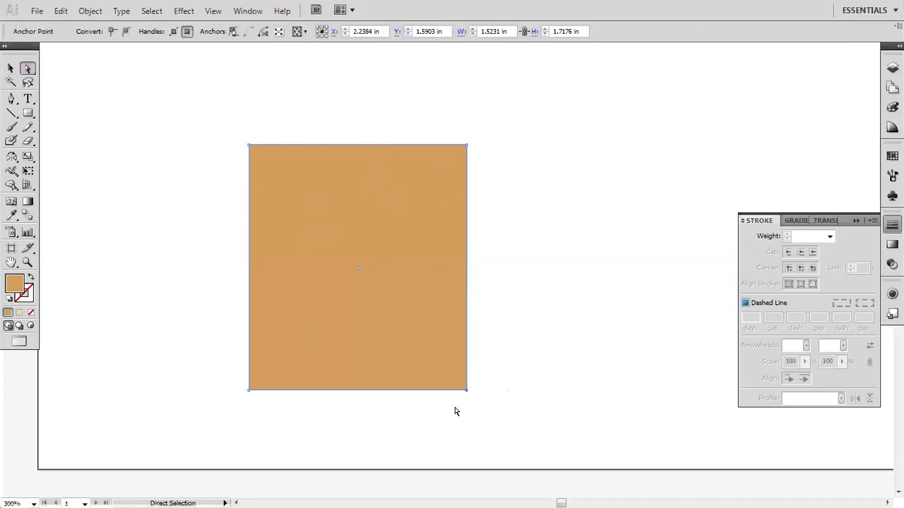
key(Left)
key(Left)
key(Left)
key(Left)
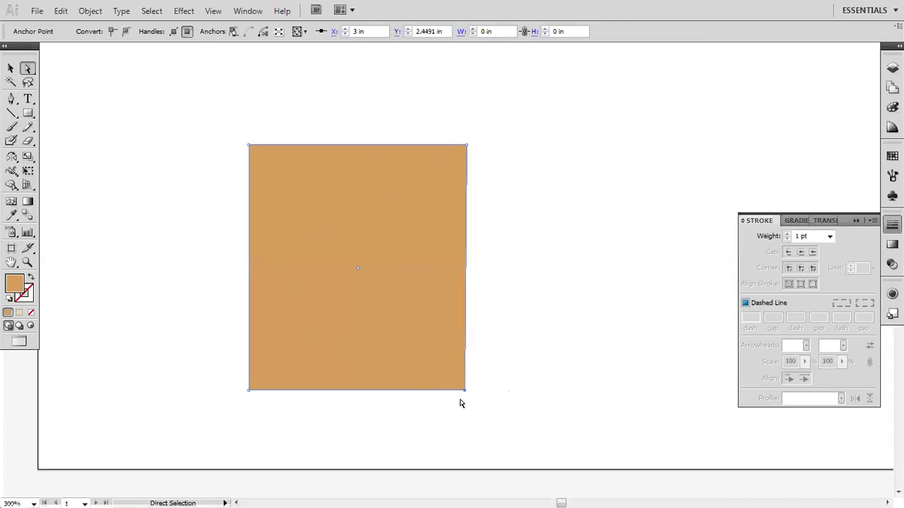
key(Left)
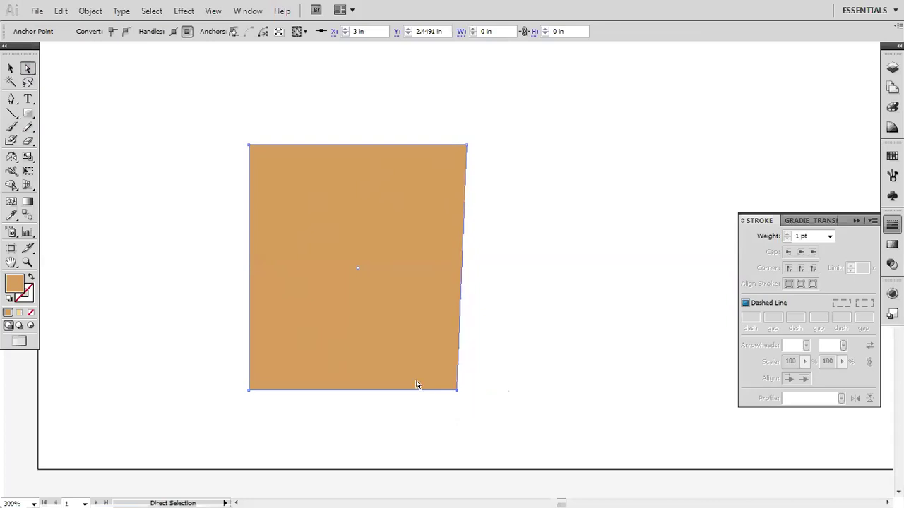
Step: Nudge the lower-left anchor point of the tan rectangle inward to mirror the taper on the opposite side
drag(234, 371, 278, 413)
key(Right)
key(Right)
key(Right)
key(Right)
key(Right)
key(Right)
key(Right)
key(Right)
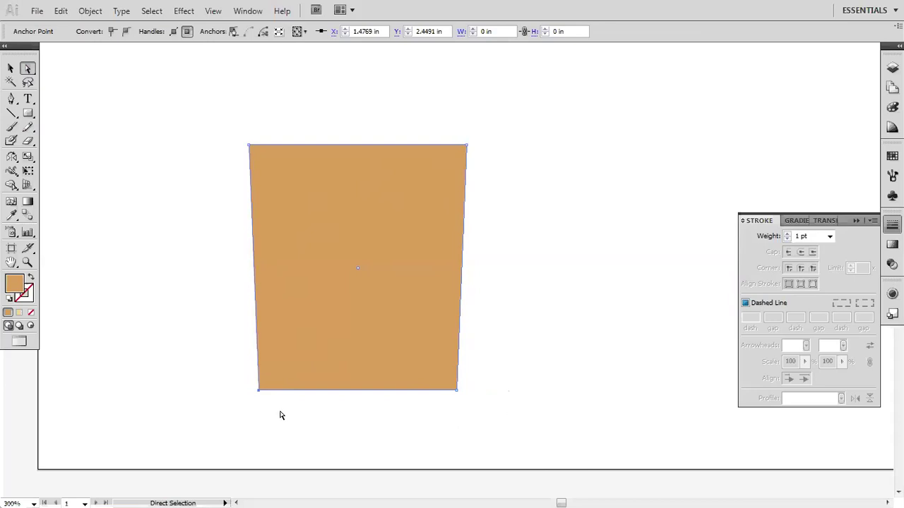
click(475, 212)
click(335, 182)
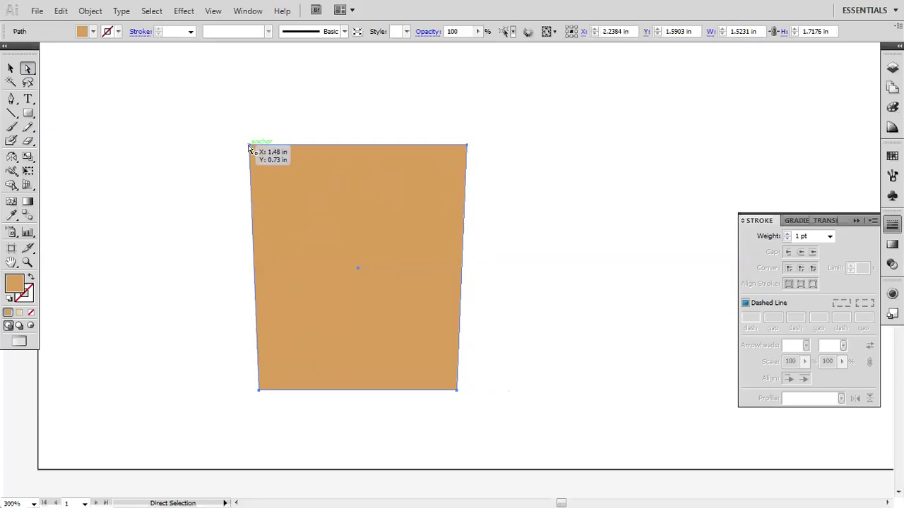
Step: Draw a rim rectangle about 1.75 x 0.13 in along the pot's top edge and center it over the body
click(10, 68)
click(29, 113)
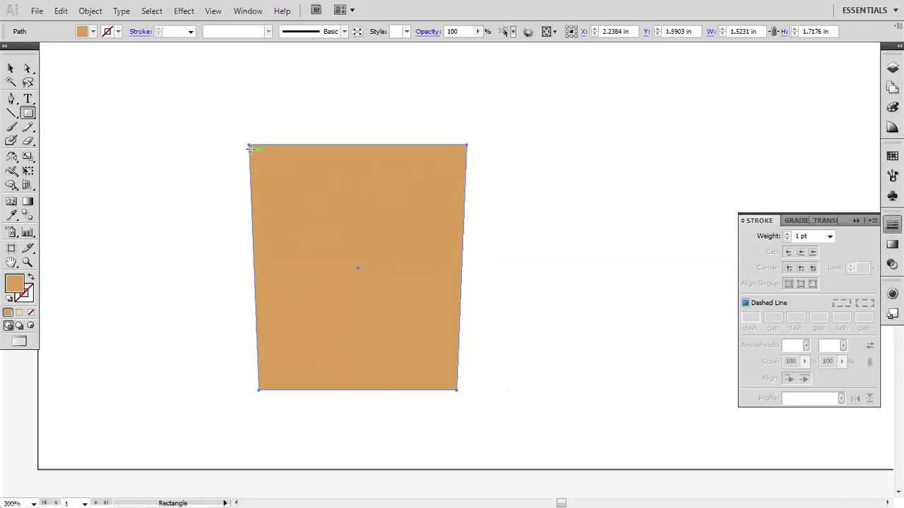
drag(243, 144, 493, 127)
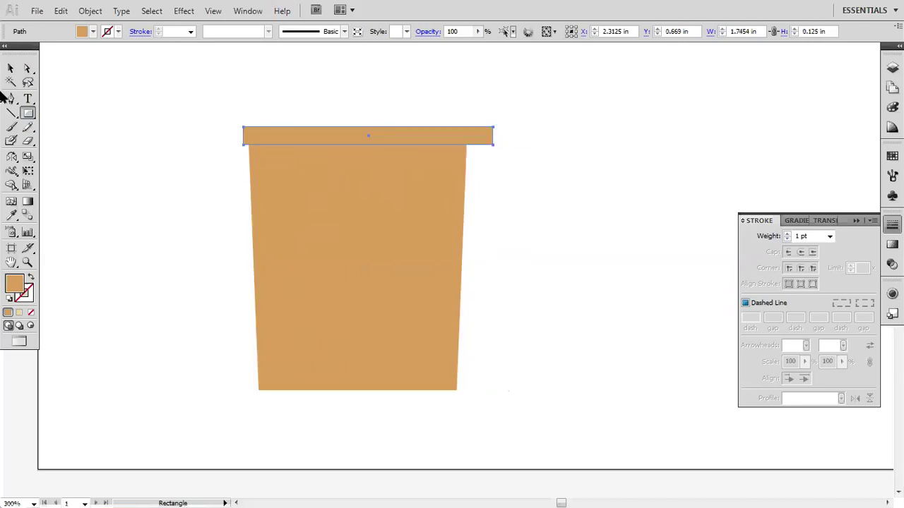
click(10, 69)
drag(408, 140, 398, 142)
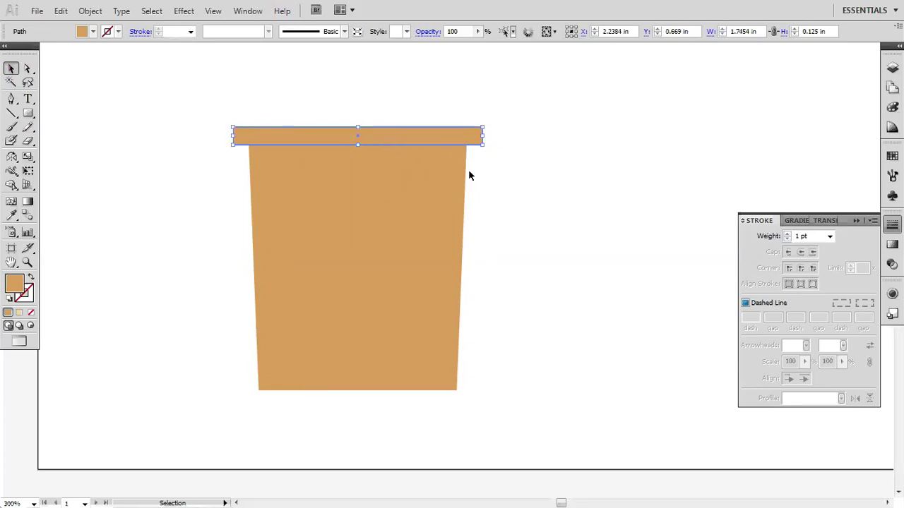
mouse_move(380, 143)
mouse_down()
mouse_move(393, 142)
mouse_move(366, 145)
mouse_move(380, 145)
mouse_up()
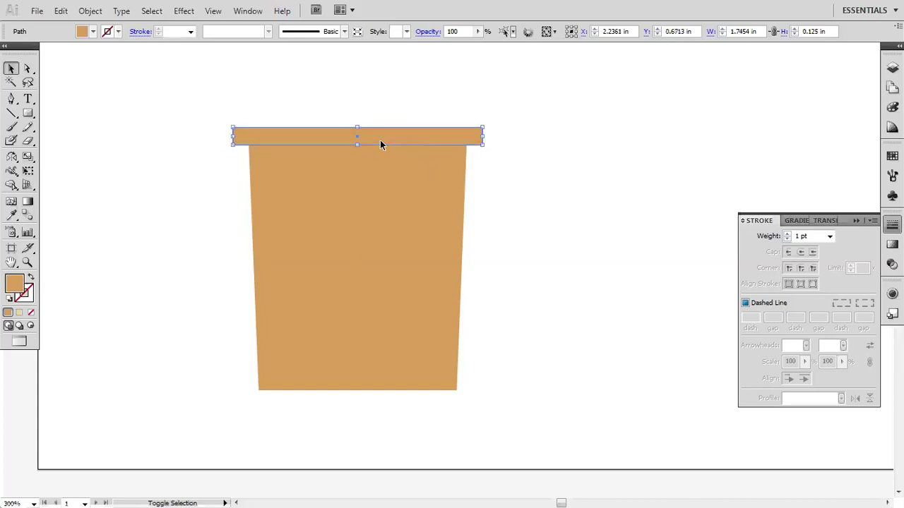
click(518, 185)
Step: Extend the rim rectangle upward to a height of about 0.16 in
click(342, 133)
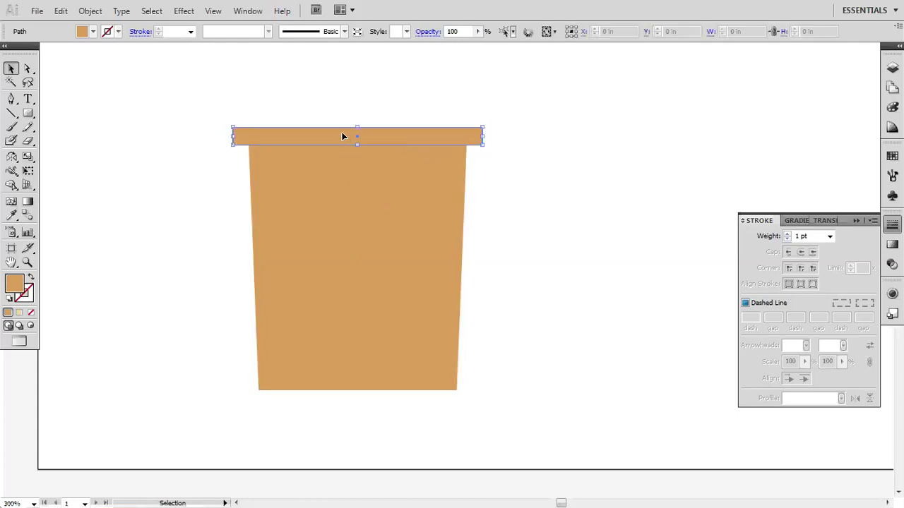
drag(357, 128, 358, 123)
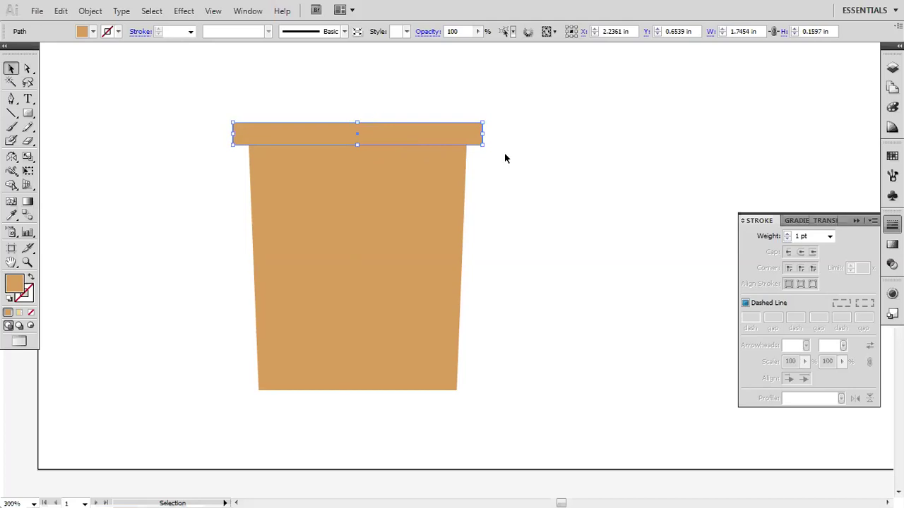
click(504, 153)
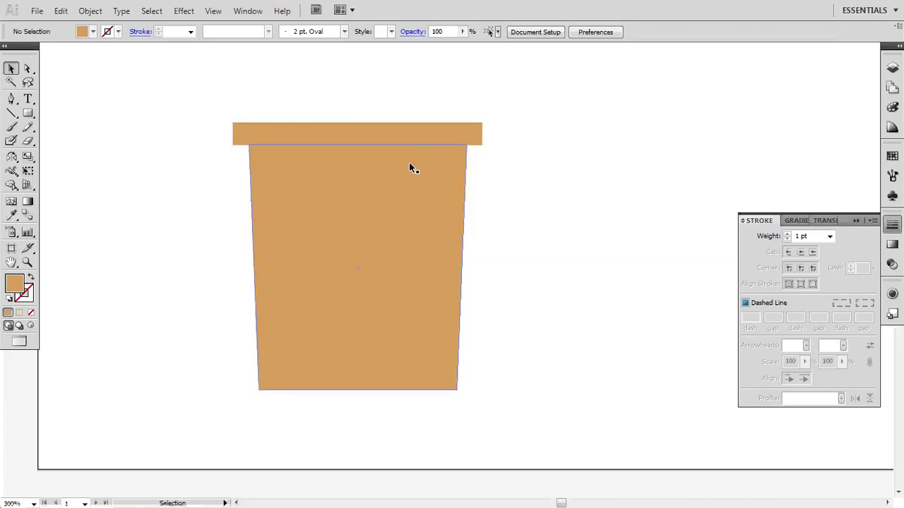
click(384, 137)
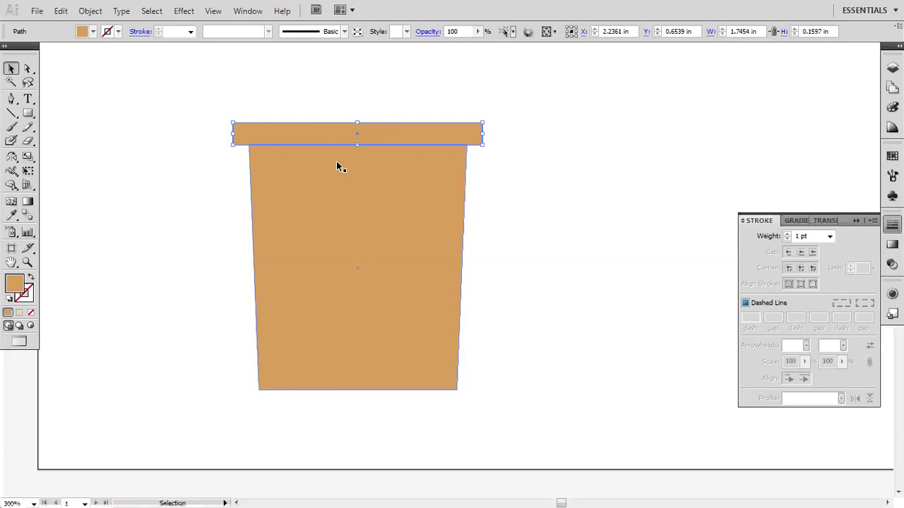
click(27, 112)
drag(72, 167, 241, 175)
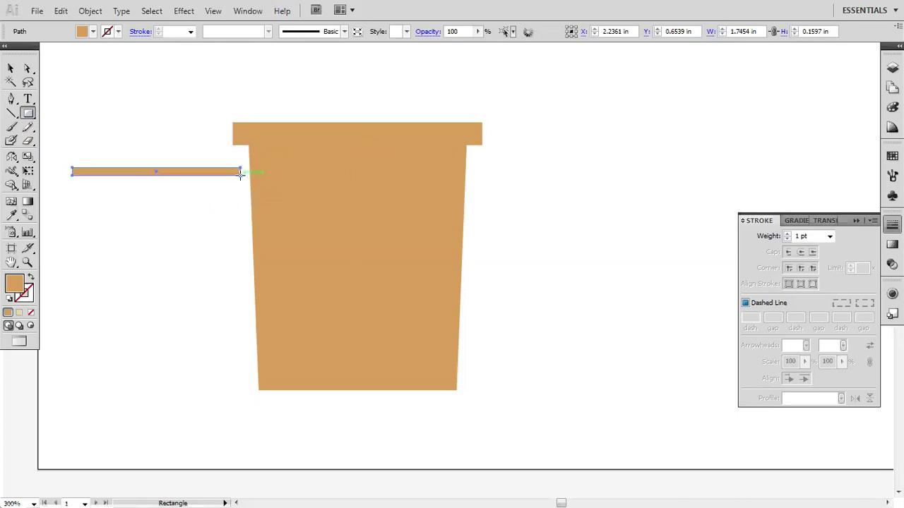
click(10, 68)
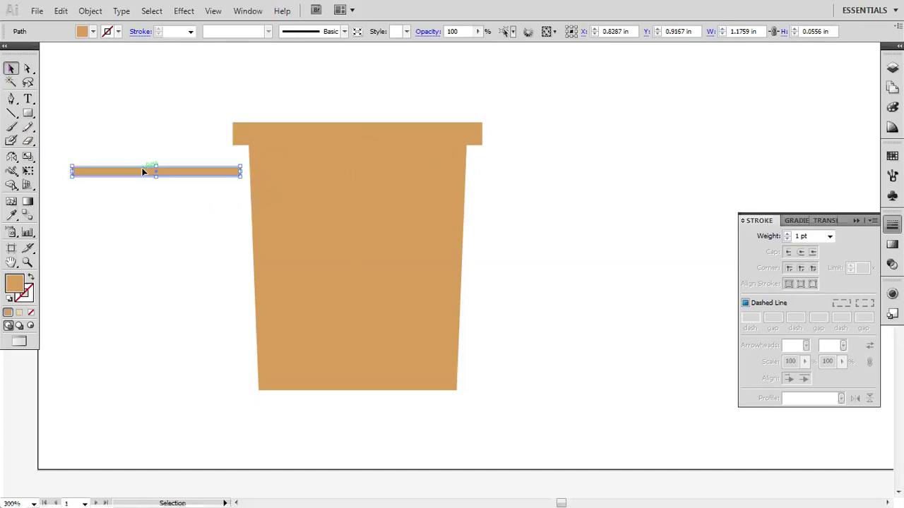
key(Delete)
Step: Extend the rim rectangle downward over the pot body to a height of about 0.25 in
click(332, 130)
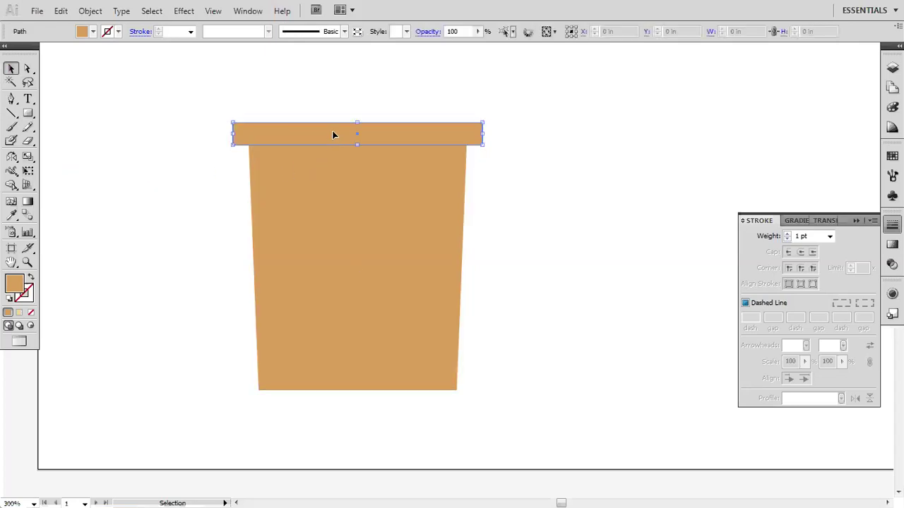
drag(358, 144, 360, 159)
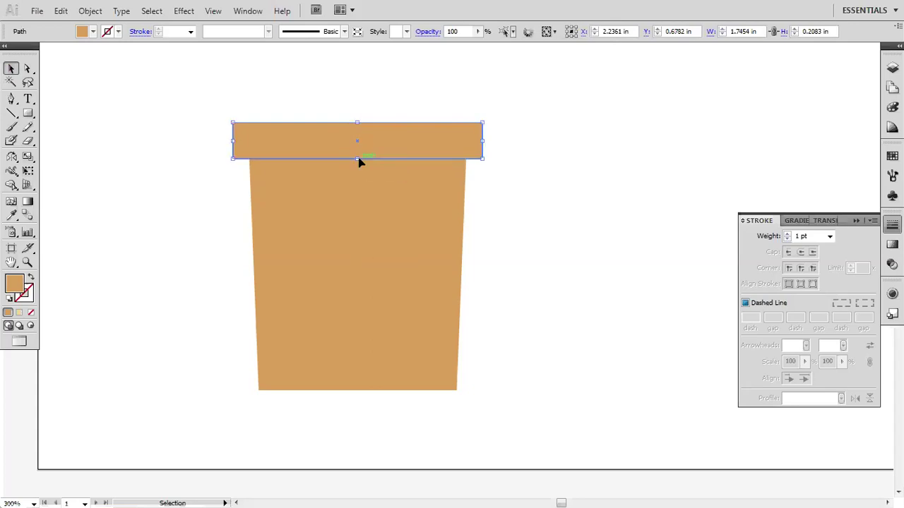
click(552, 226)
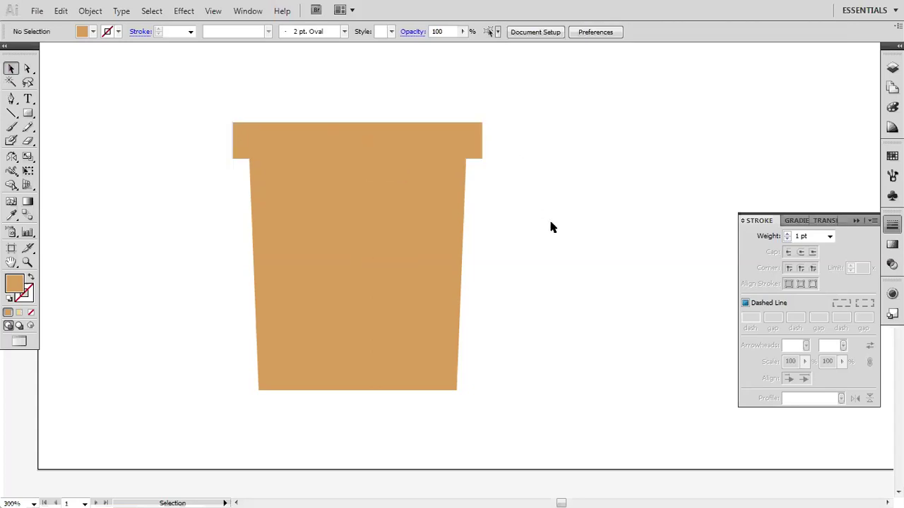
Step: Draw a thin shadow rectangle about 1.64 x 0.09 in directly beneath the rim, overhanging both sides of the pot body
click(318, 140)
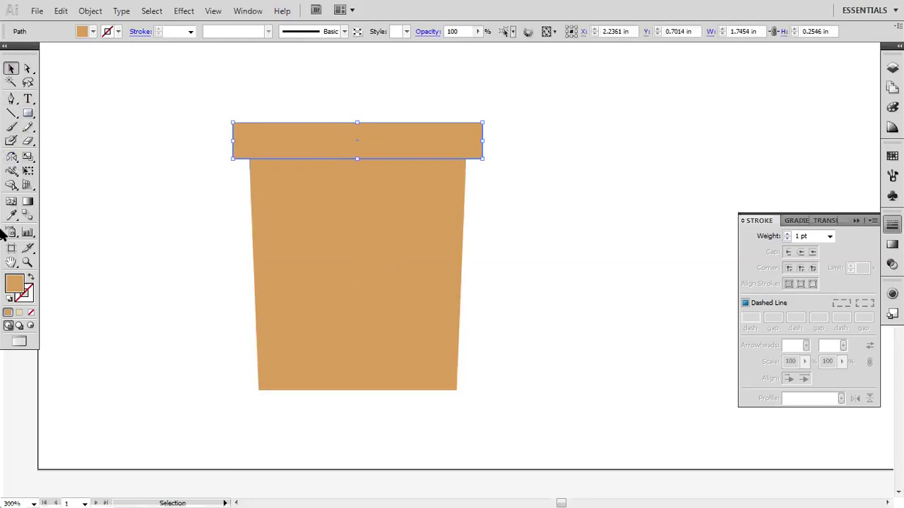
click(27, 113)
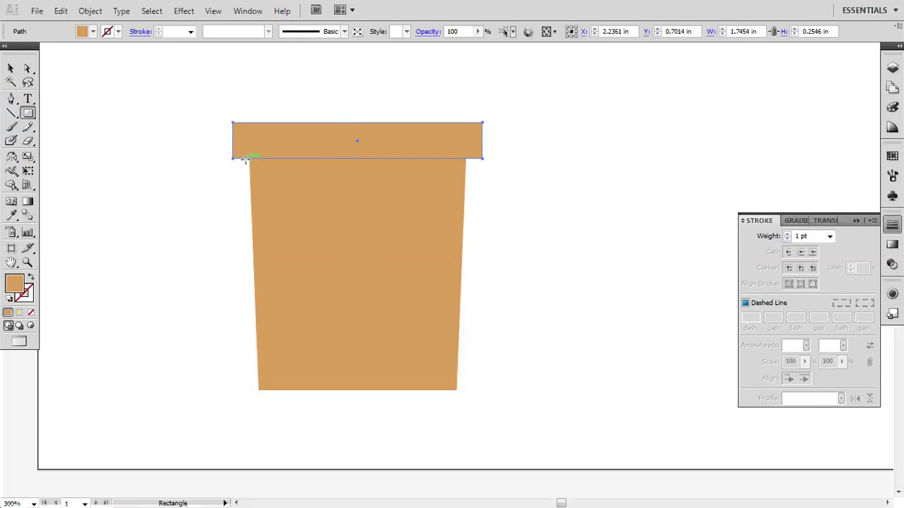
drag(239, 162, 475, 171)
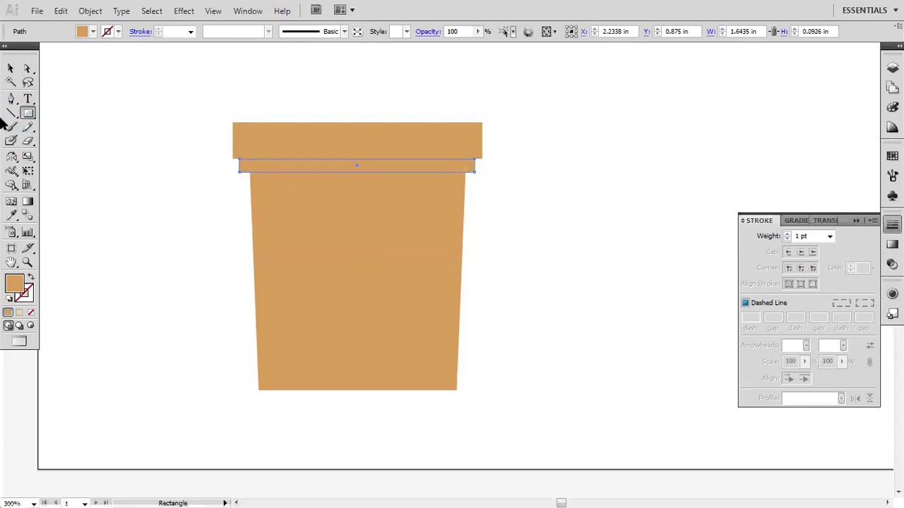
click(11, 68)
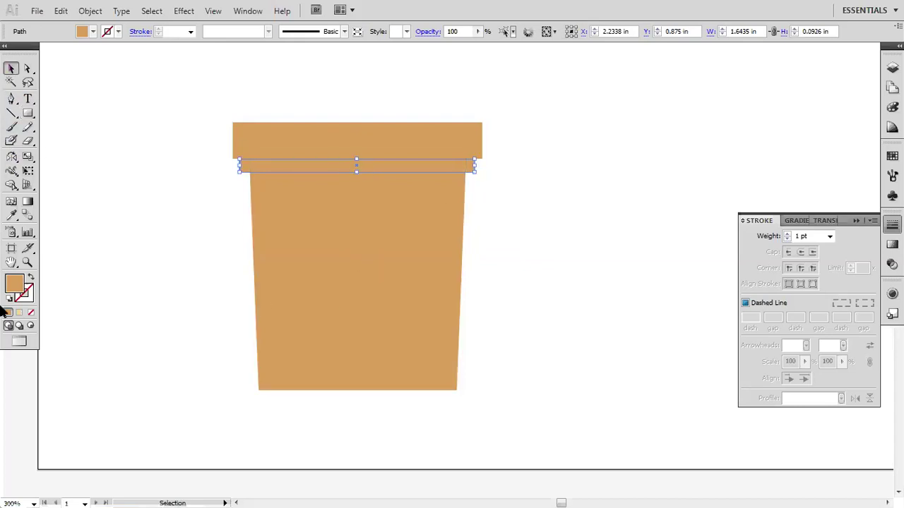
Step: Fill the thin strip beneath the rim with the darker brown BC8853
click(14, 290)
double_click(15, 291)
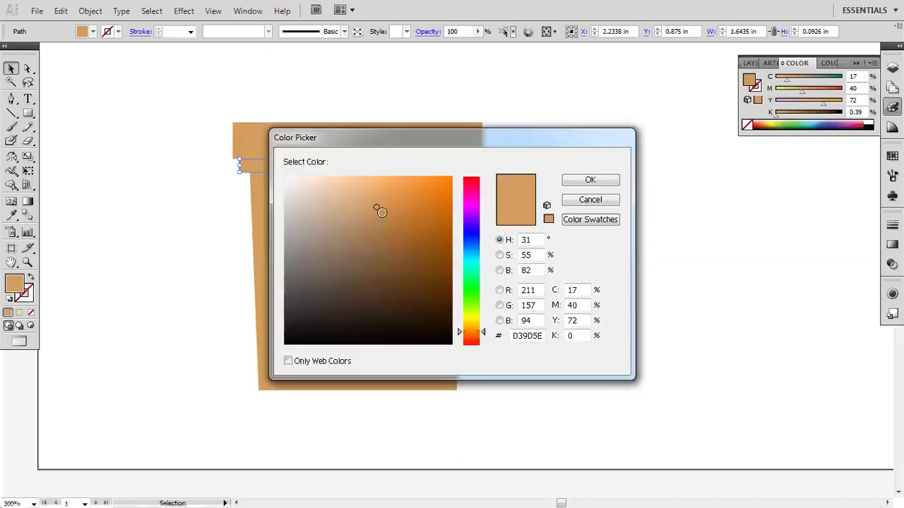
click(378, 221)
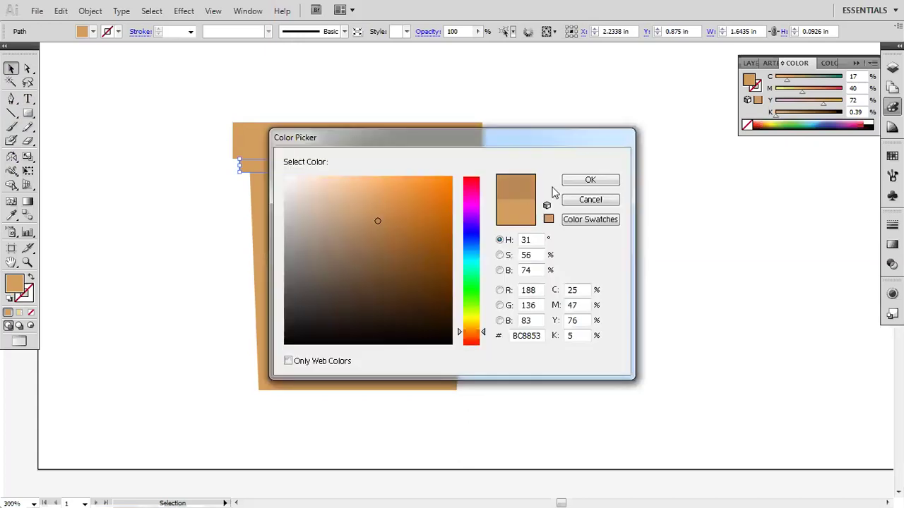
click(590, 181)
click(527, 218)
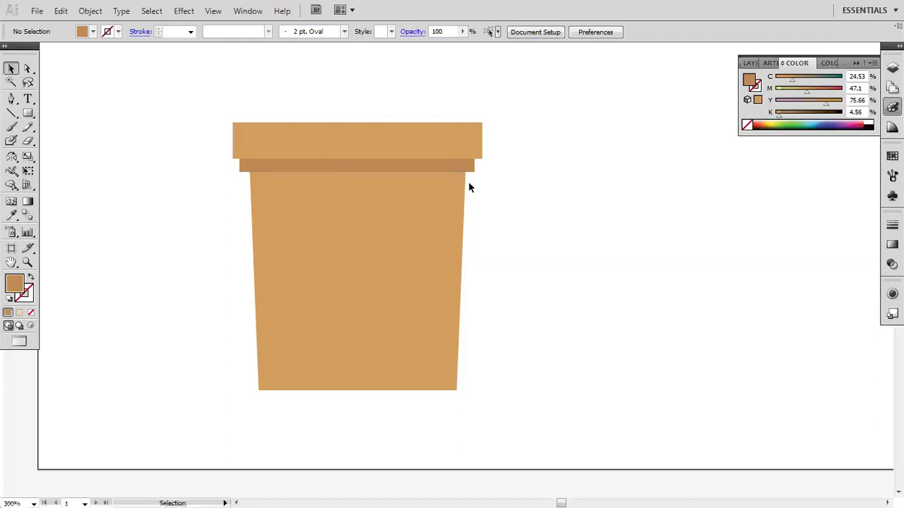
Step: Trim the shadow strip's overhanging ends off both sides of the pot body with the Shape Builder tool
click(460, 163)
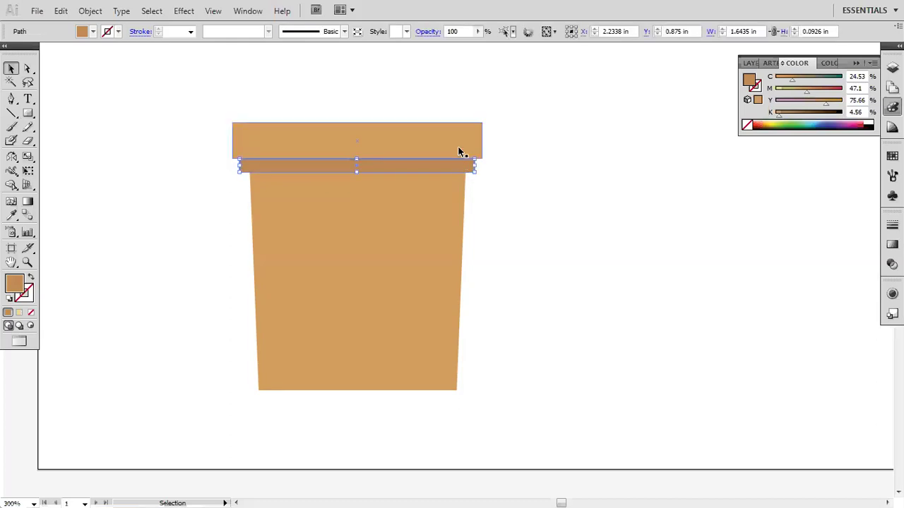
shift+click(450, 207)
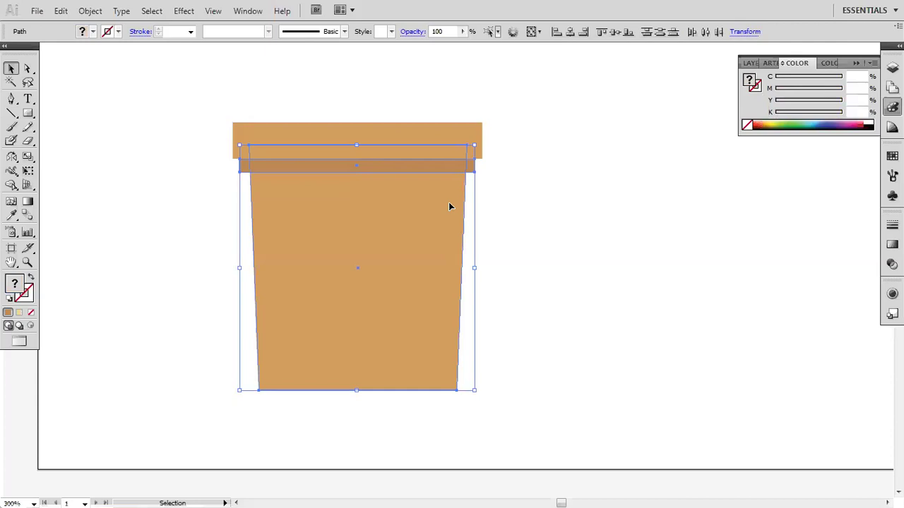
click(11, 187)
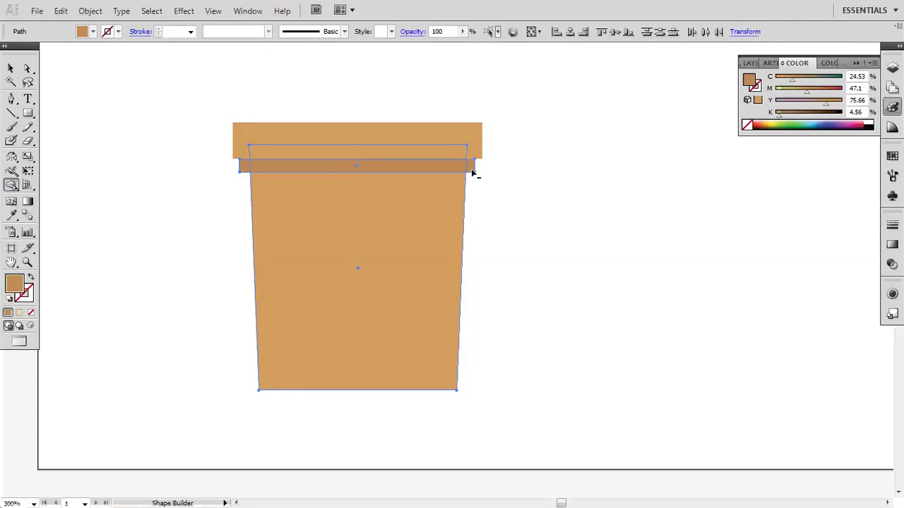
alt+click(471, 168)
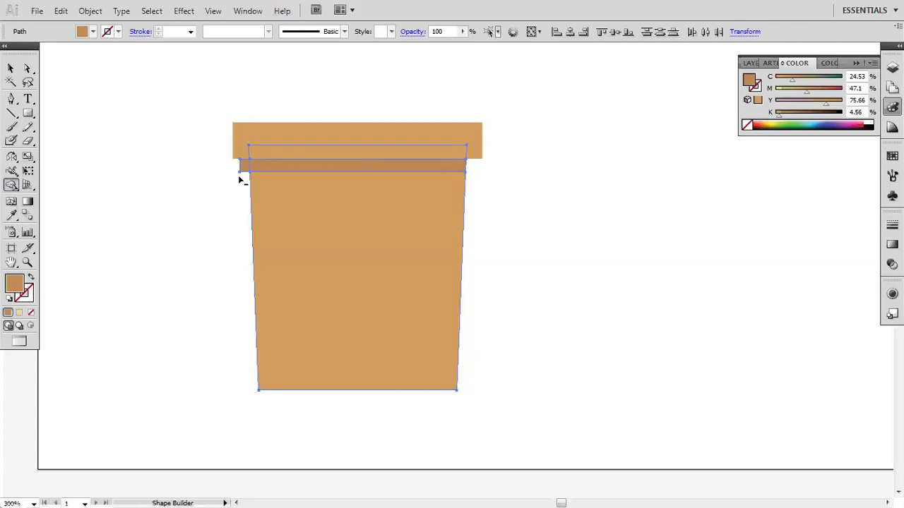
click(10, 69)
click(572, 207)
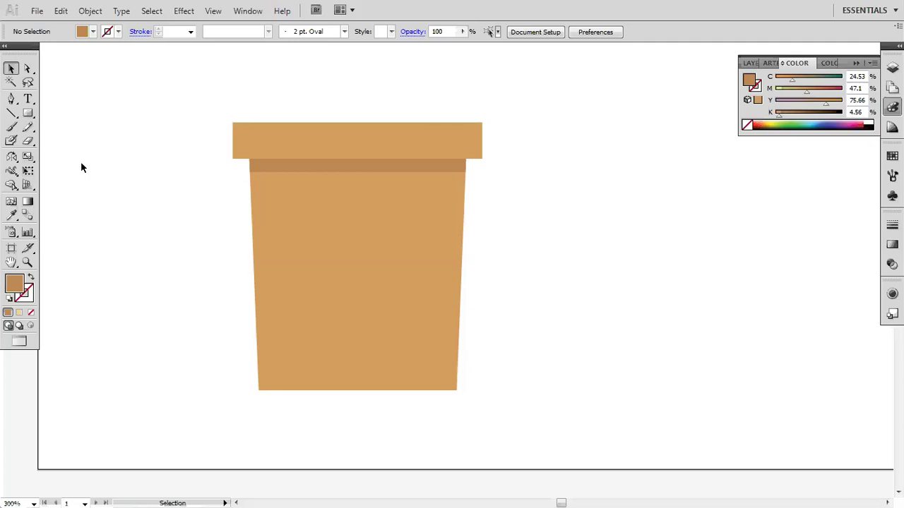
Step: Draw a square about 0.58 in wide beside the pot and a circle about 0.6 in wide overlapping its upper-right corner
click(27, 113)
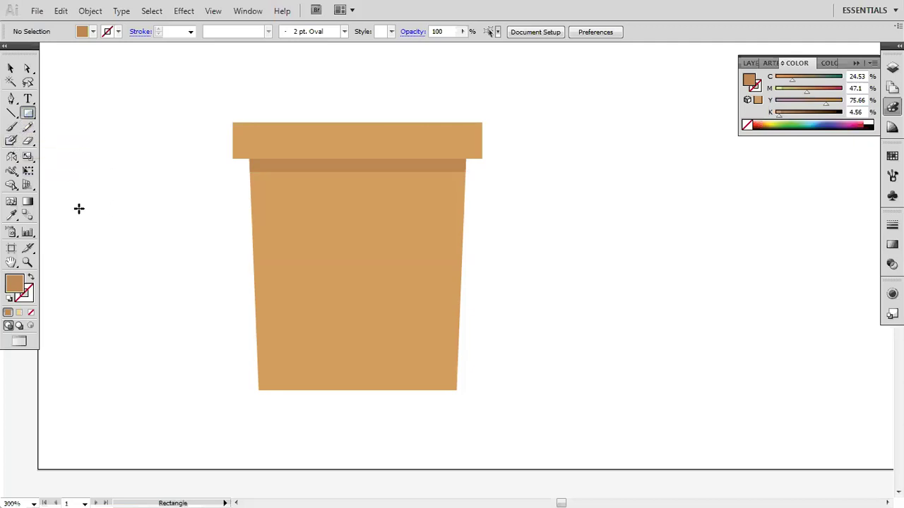
drag(74, 202, 157, 285)
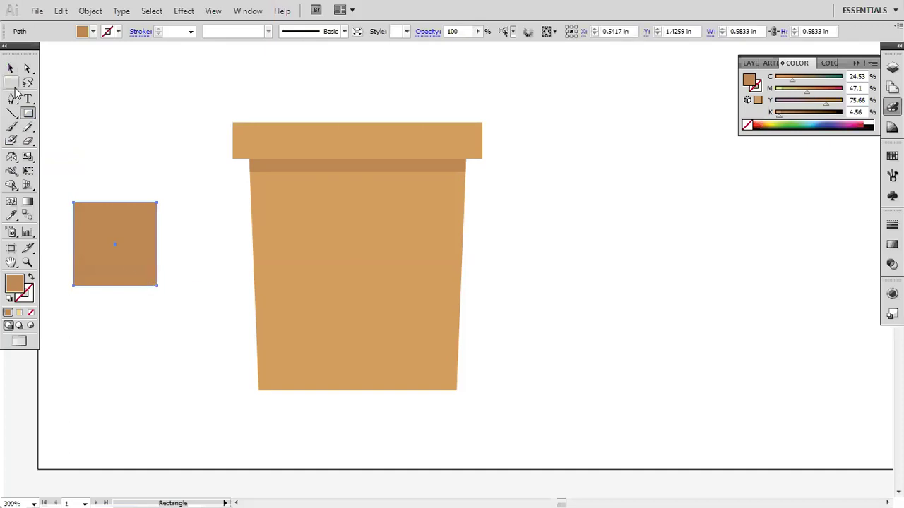
mouse_move(30, 115)
mouse_down()
mouse_move(63, 157)
mouse_move(63, 145)
mouse_move(73, 149)
mouse_up()
drag(102, 190, 186, 275)
Step: Merge the overlapping square and circle into one shape with the Shape Builder tool, and undo the merge
click(10, 69)
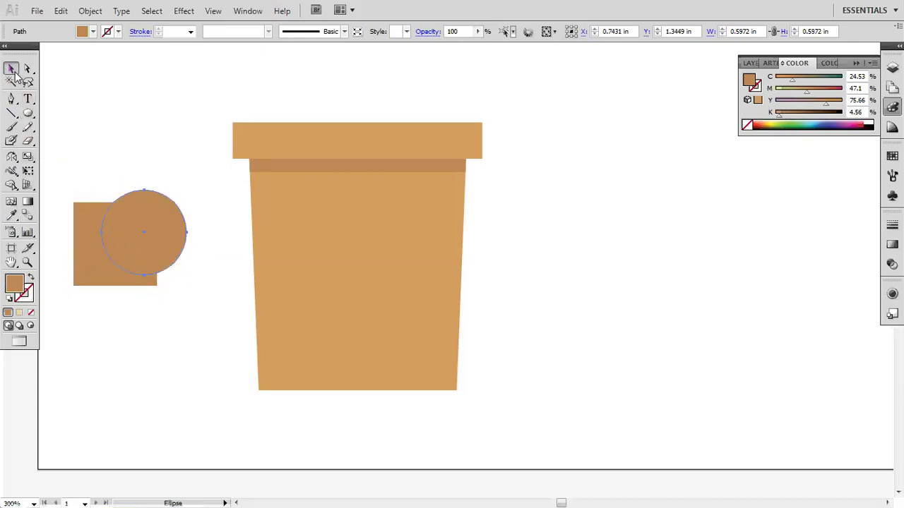
shift+click(84, 253)
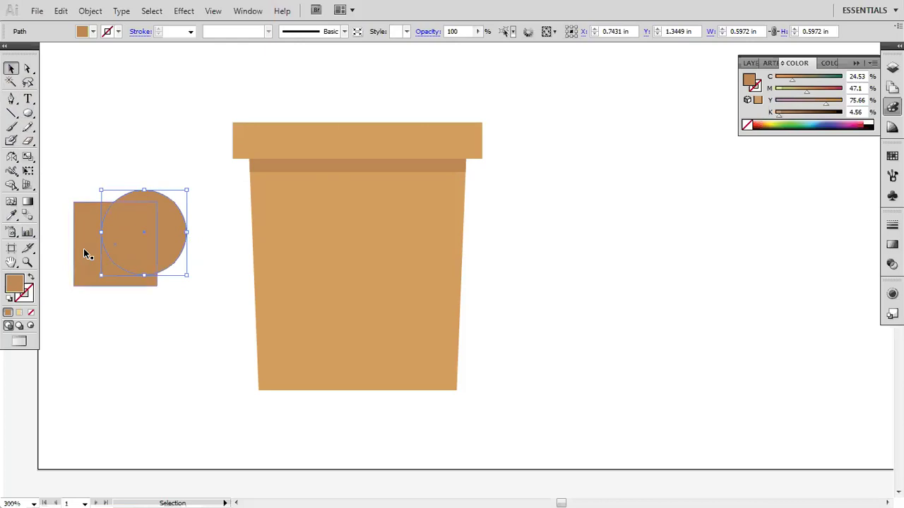
click(11, 187)
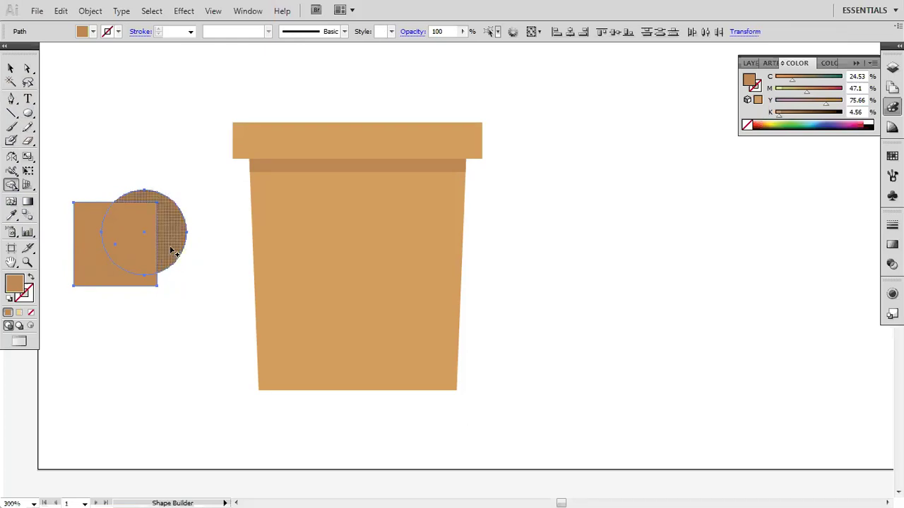
drag(168, 250, 82, 262)
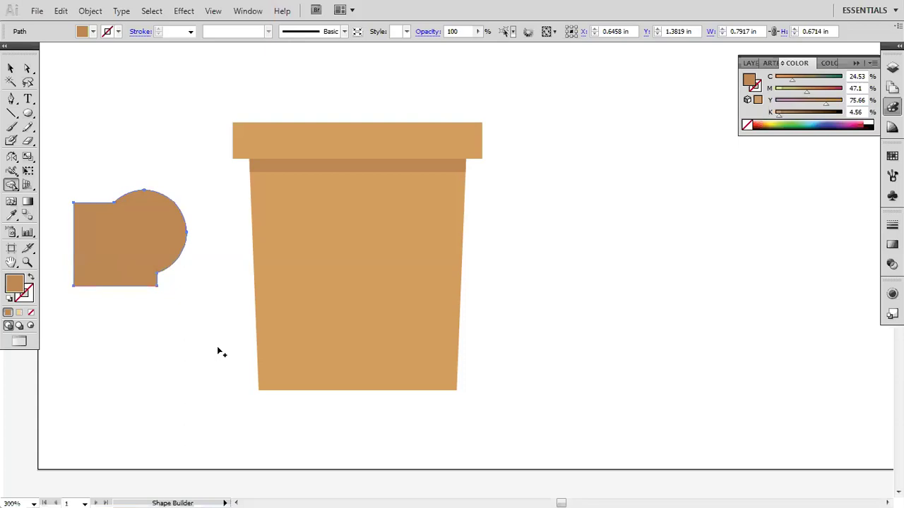
key(ctrl+z)
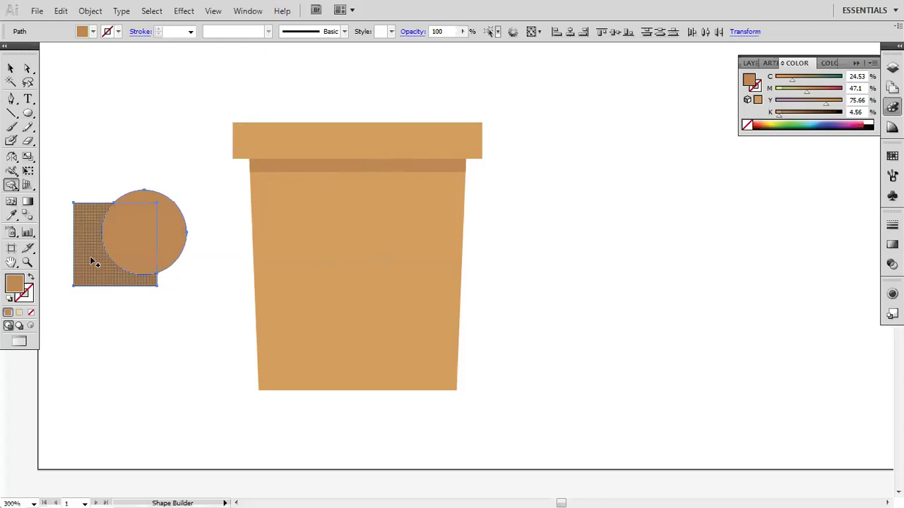
Step: Remove the overlap of the square and circle, merge the pieces back together, and undo both Shape Builder operations
alt+click(135, 250)
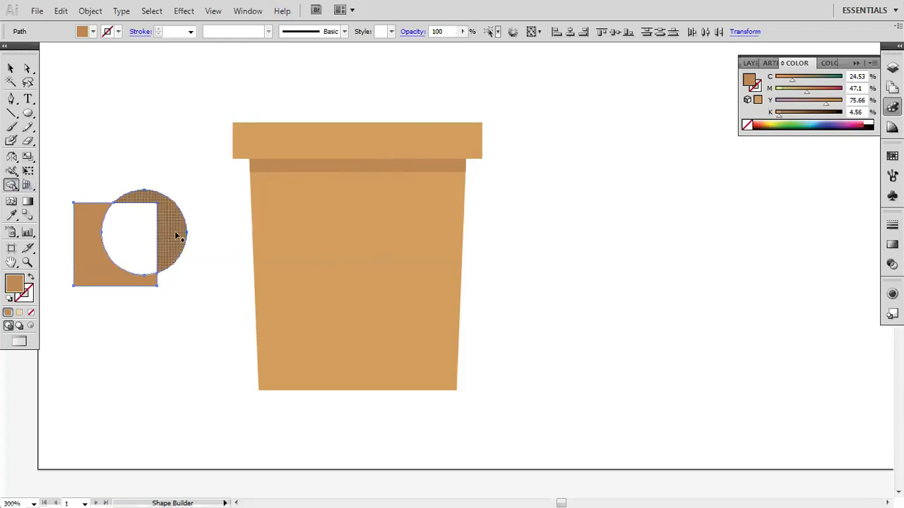
drag(169, 227, 107, 278)
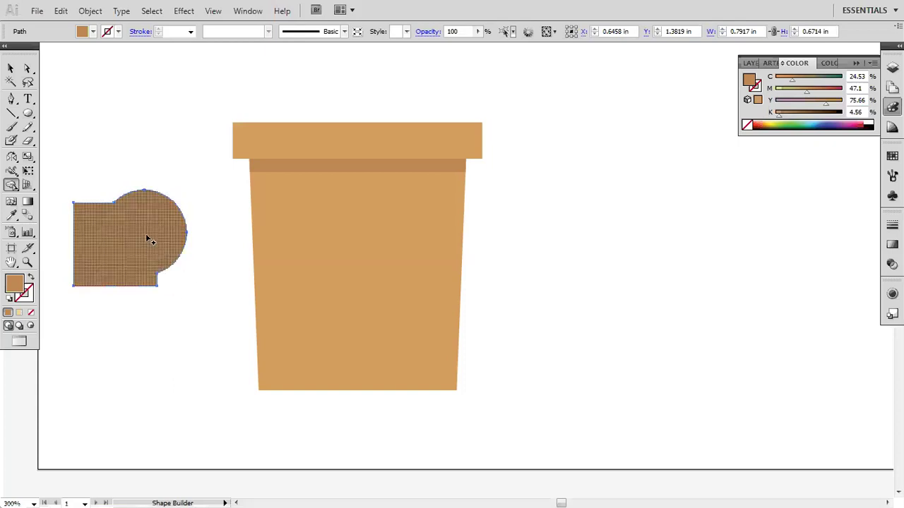
key(ctrl+z)
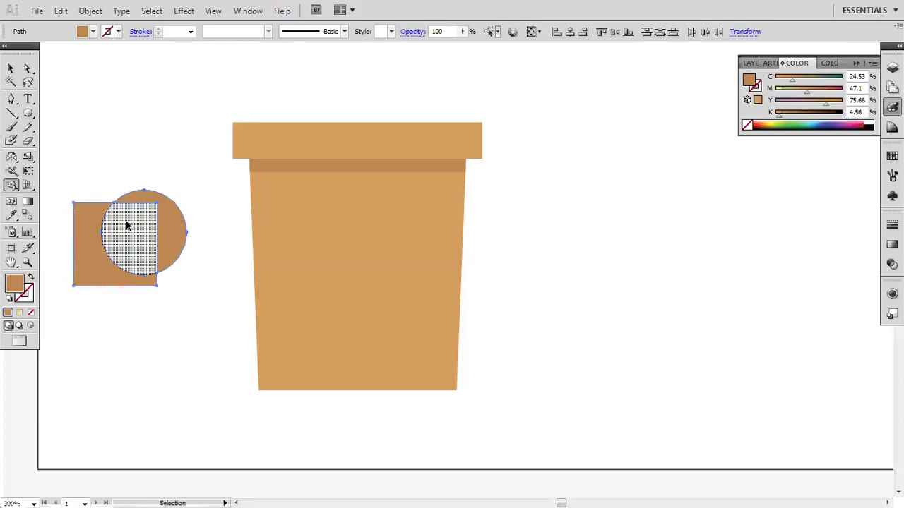
key(ctrl+z)
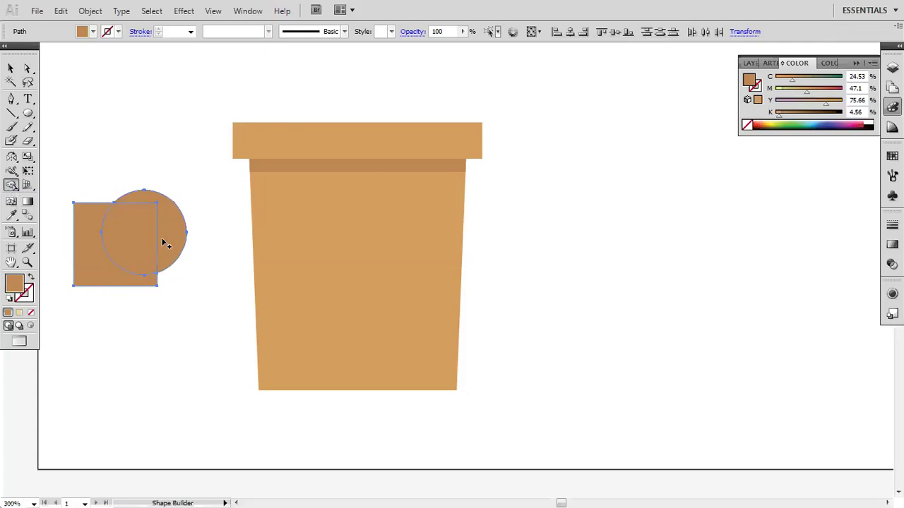
Step: Cut the circle out of the square by removing its outer part and the overlap with Shape Builder, and undo both removals
drag(165, 168, 178, 305)
drag(128, 185, 148, 256)
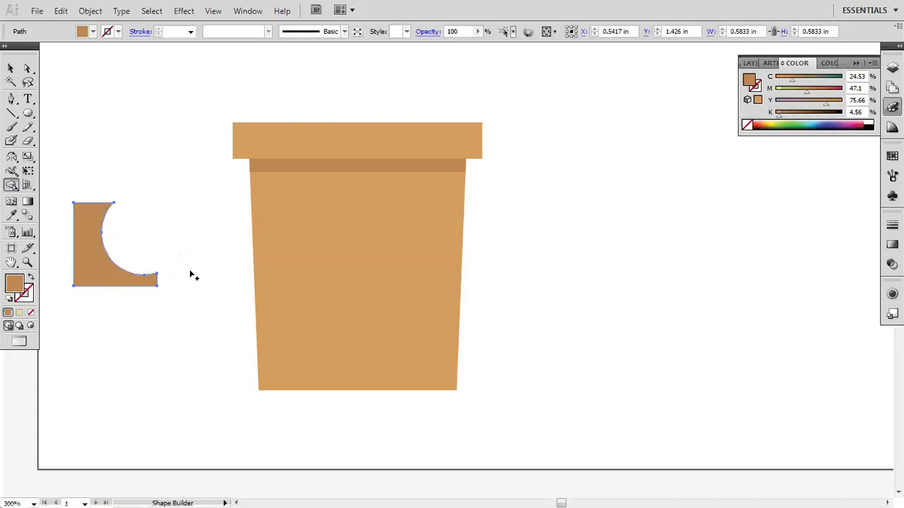
key(ctrl+z)
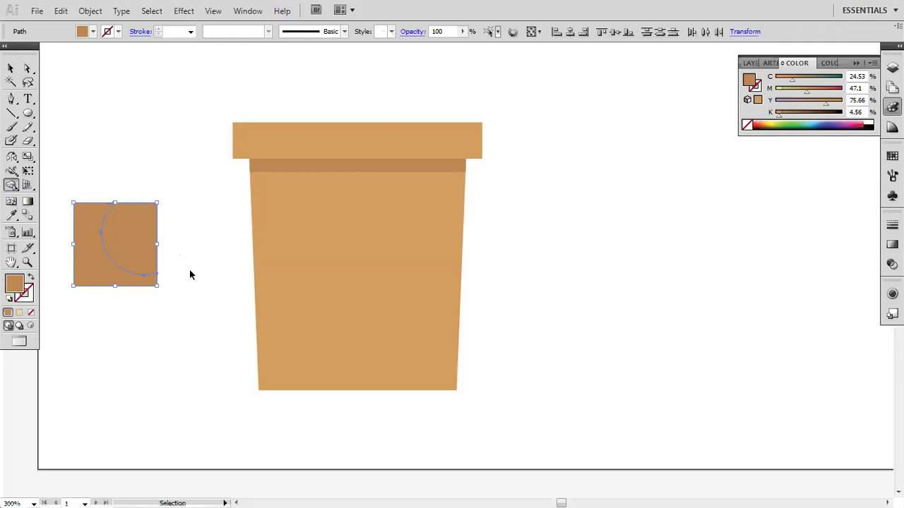
key(ctrl+z)
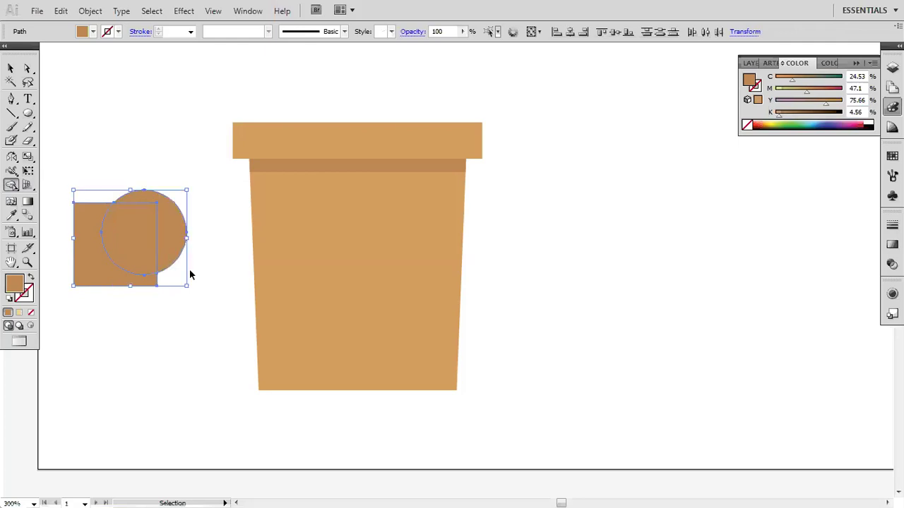
Step: Cut the square out of the circle with the Shape Builder tool and delete the remaining crescent piece beside the pot
alt+click(87, 250)
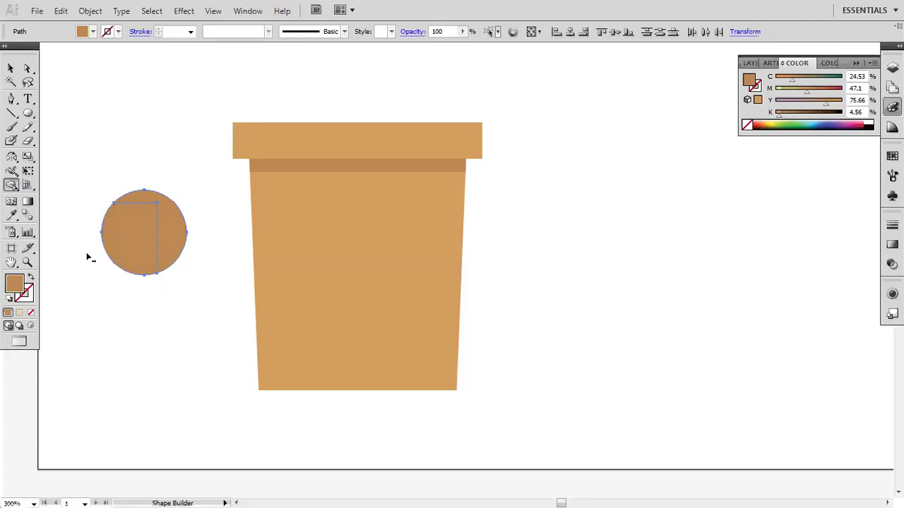
drag(78, 230, 131, 261)
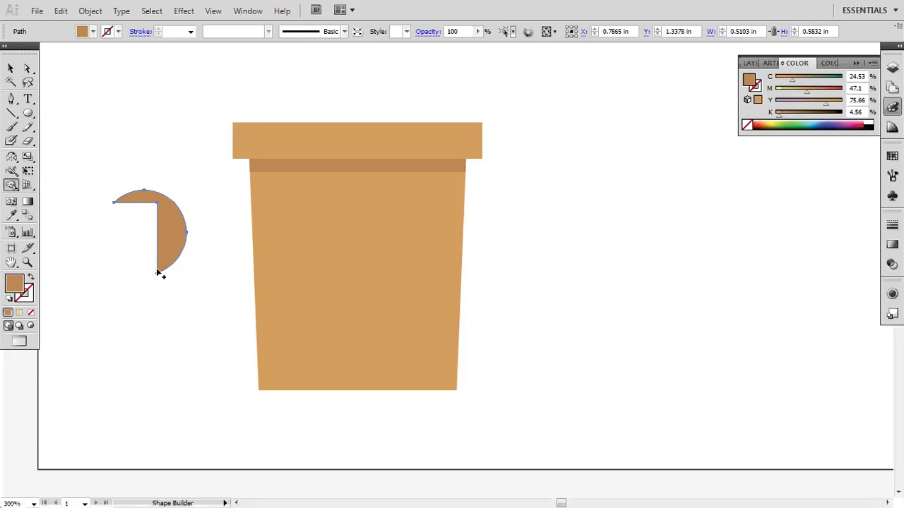
key(ctrl+d)
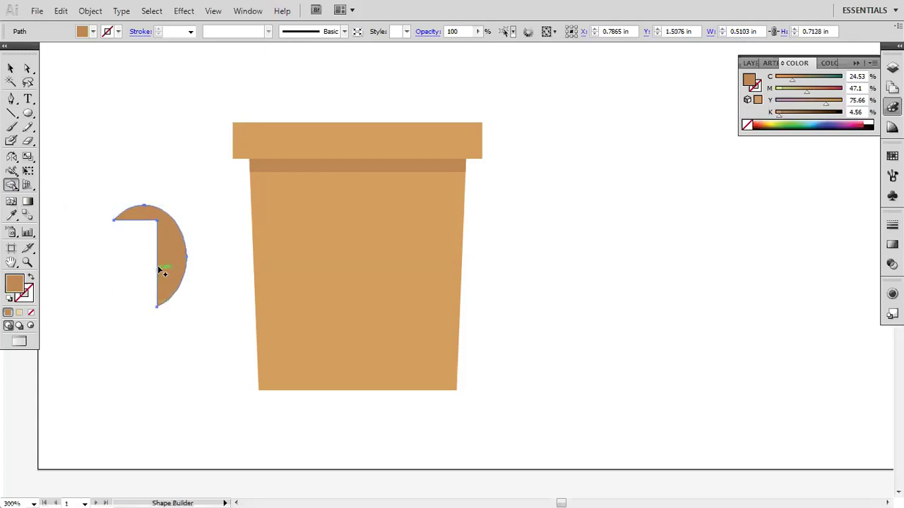
alt+click(160, 270)
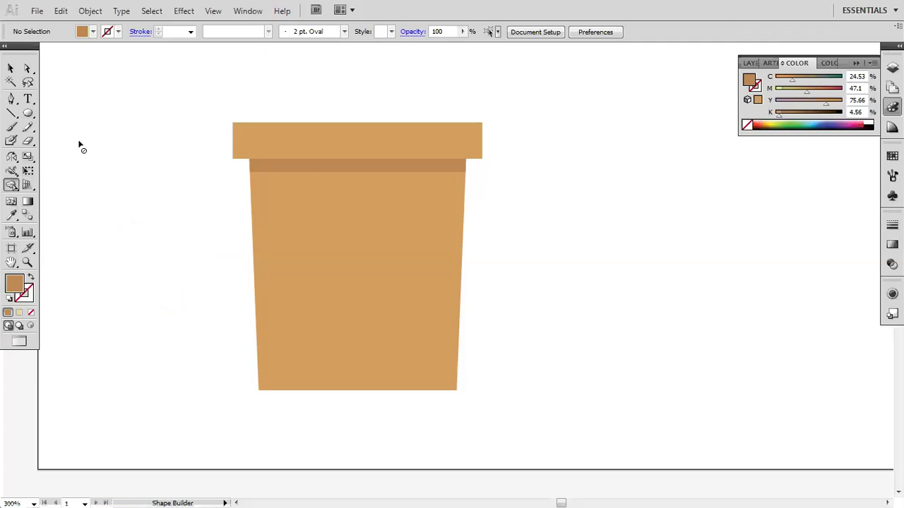
Step: Taper the pot's rim by nudging its lower-left and lower-right anchor points slightly inward
click(27, 69)
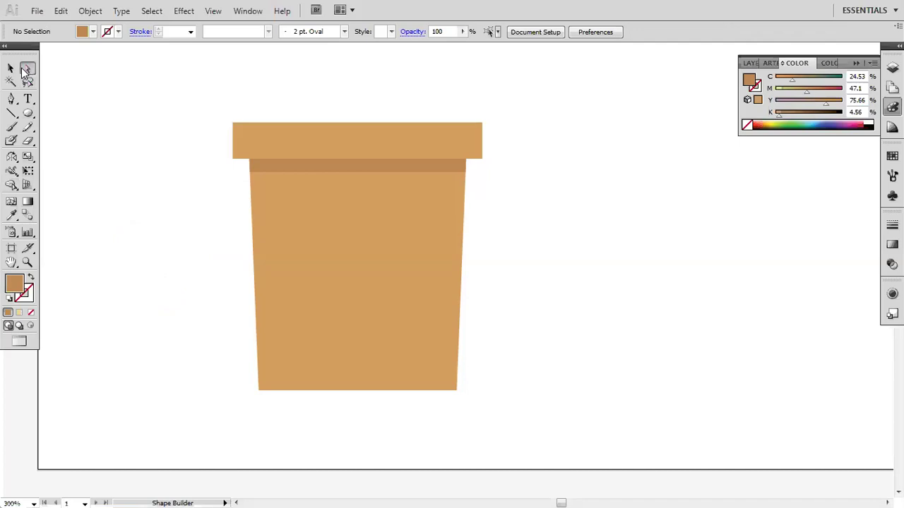
click(234, 160)
click(233, 160)
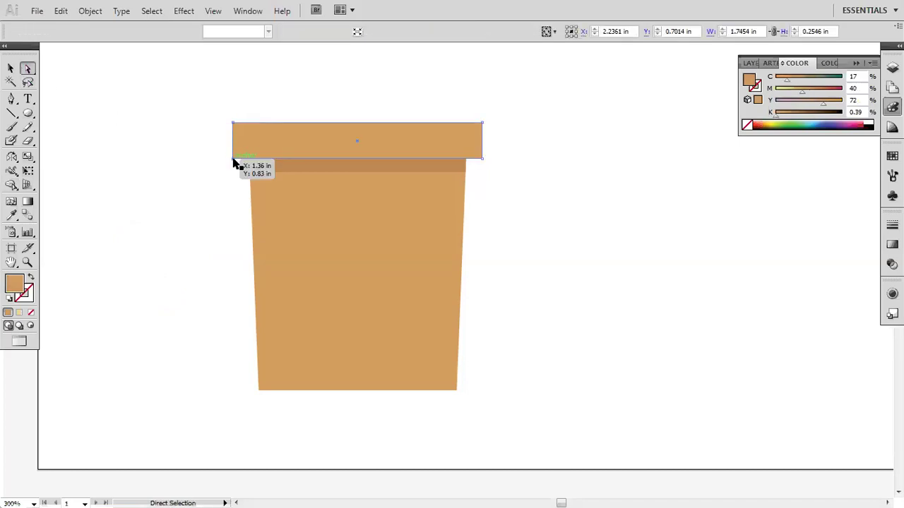
key(Right)
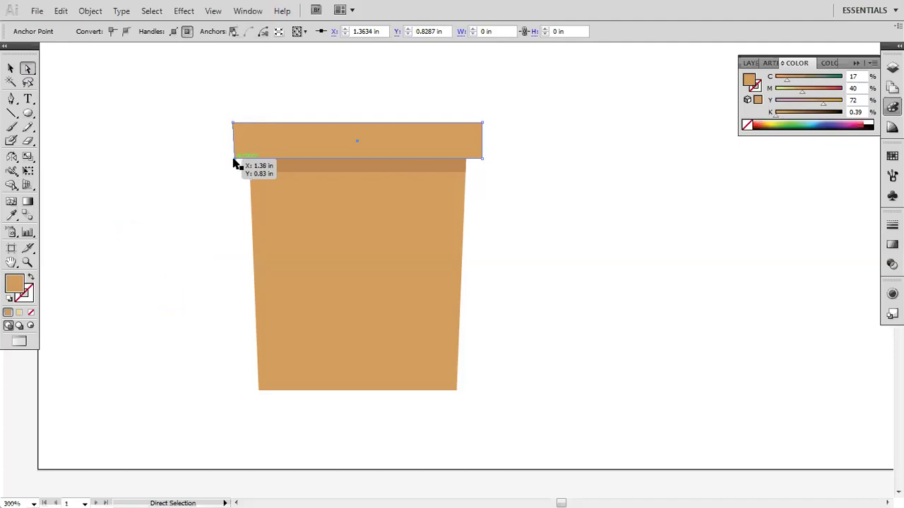
click(481, 161)
key(Left)
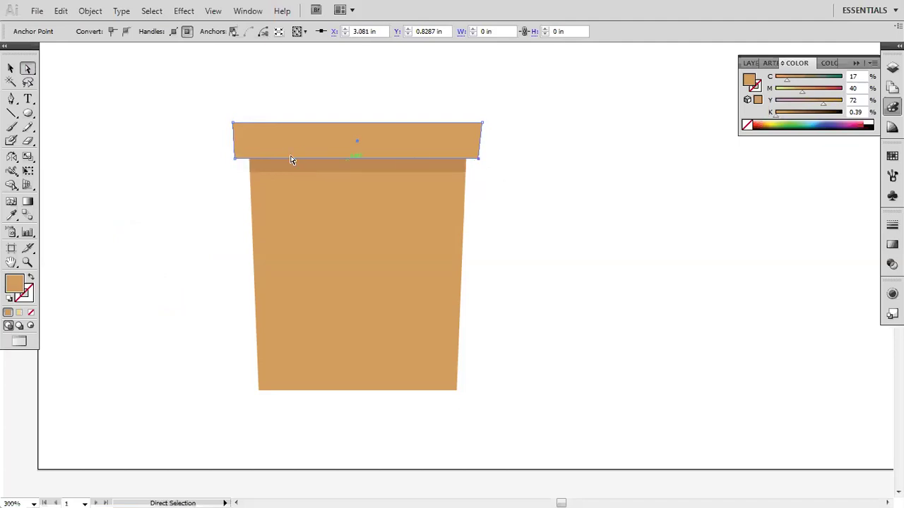
click(236, 162)
key(Right)
click(10, 67)
click(128, 164)
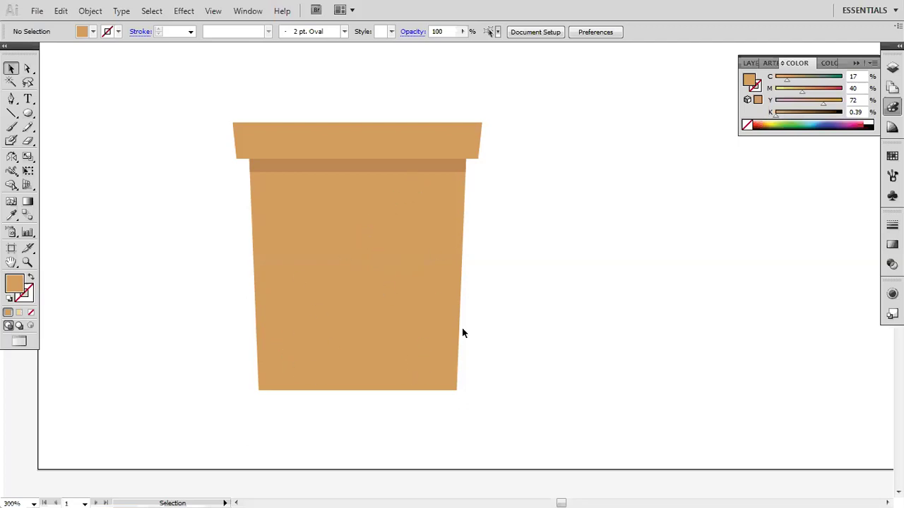
Step: Scale the whole pot down until its rim is about 0.94 in wide and move it toward the artboard's lower-left area
key(space)
drag(361, 226, 372, 244)
drag(206, 96, 568, 421)
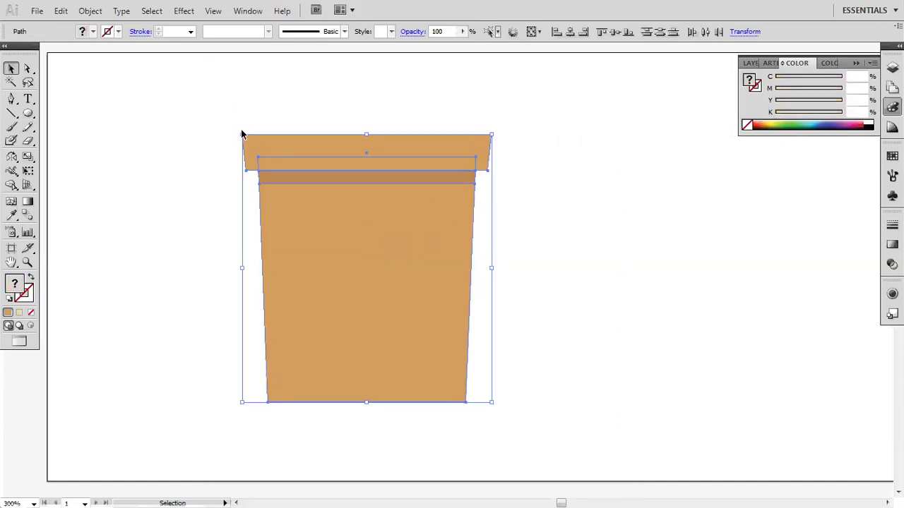
scroll(406, 258, down, 1)
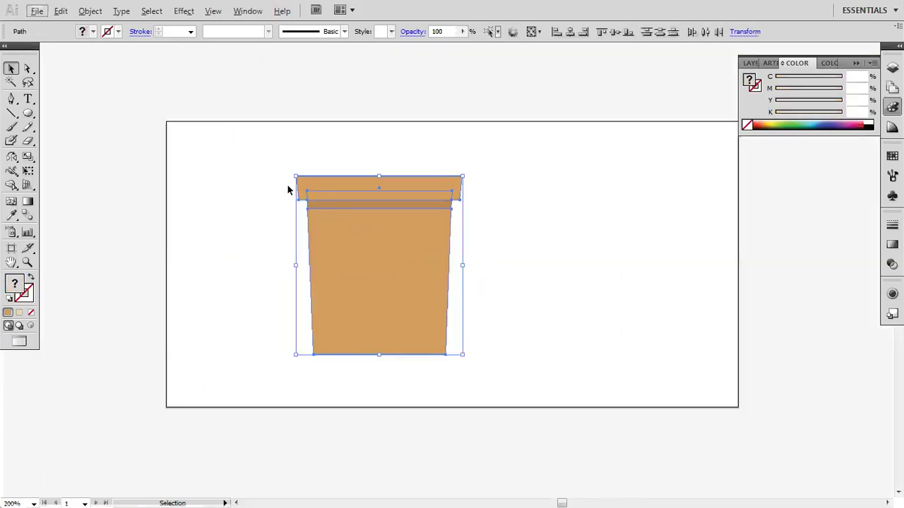
drag(290, 174, 360, 262)
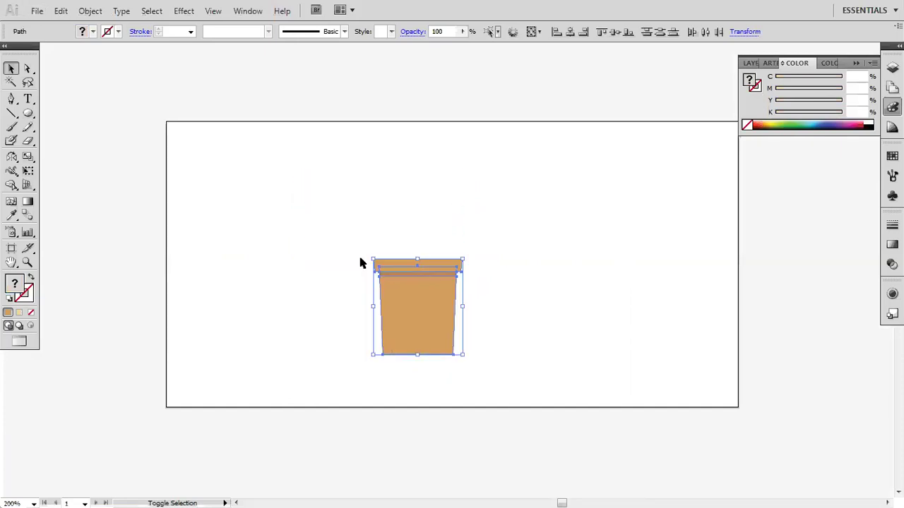
drag(408, 315, 300, 332)
click(241, 205)
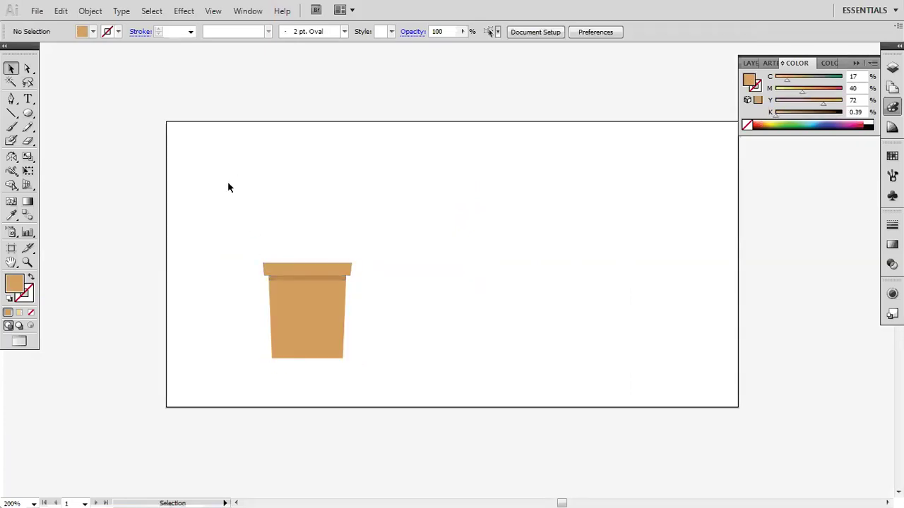
Step: Widen the rim symmetrically about its center to about 1 in, keeping its height
click(280, 272)
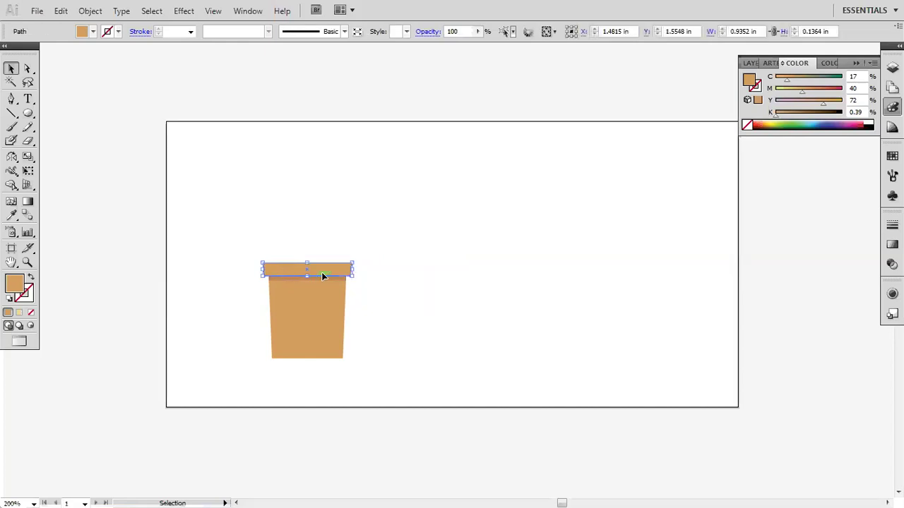
scroll(337, 274, up, 3)
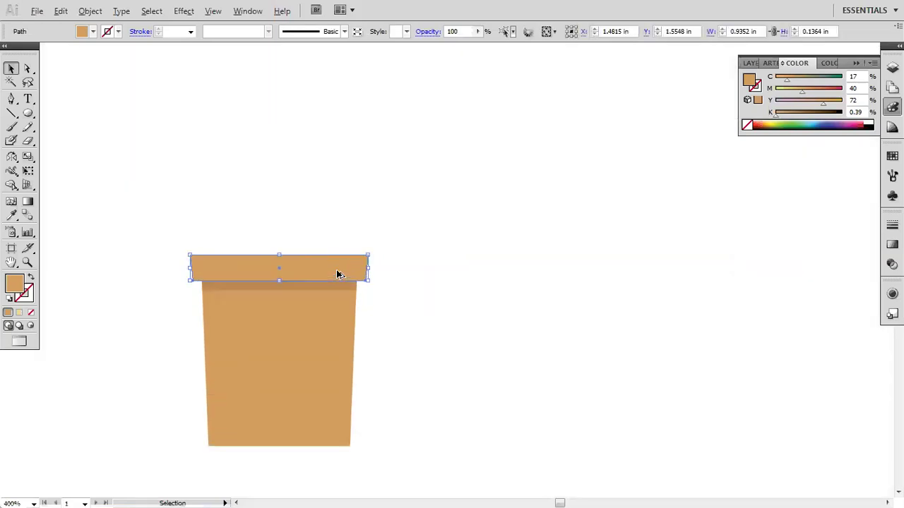
drag(395, 260, 398, 261)
click(221, 198)
key(space)
drag(222, 197, 373, 200)
click(285, 261)
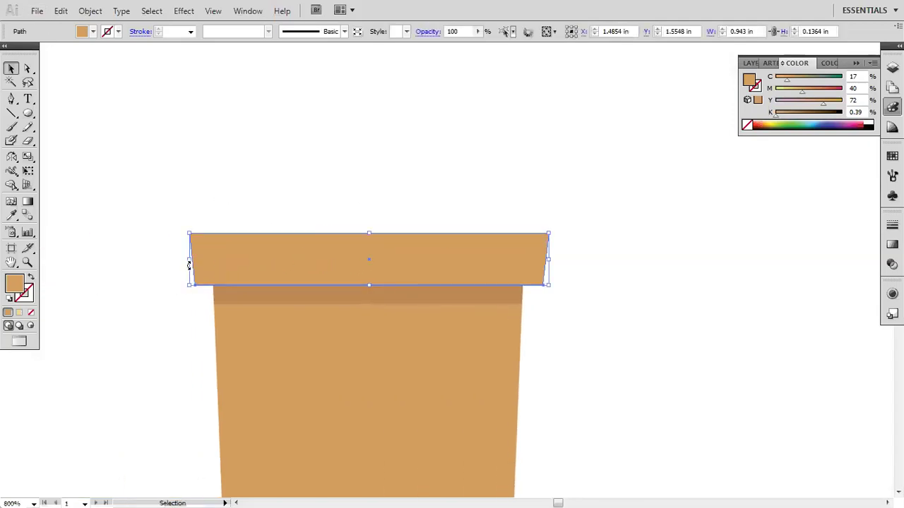
drag(189, 260, 184, 262)
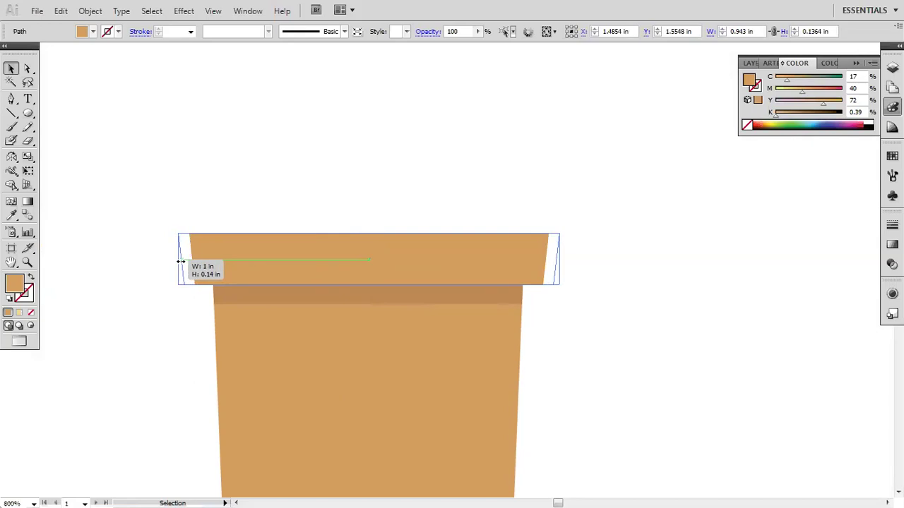
drag(181, 261, 181, 261)
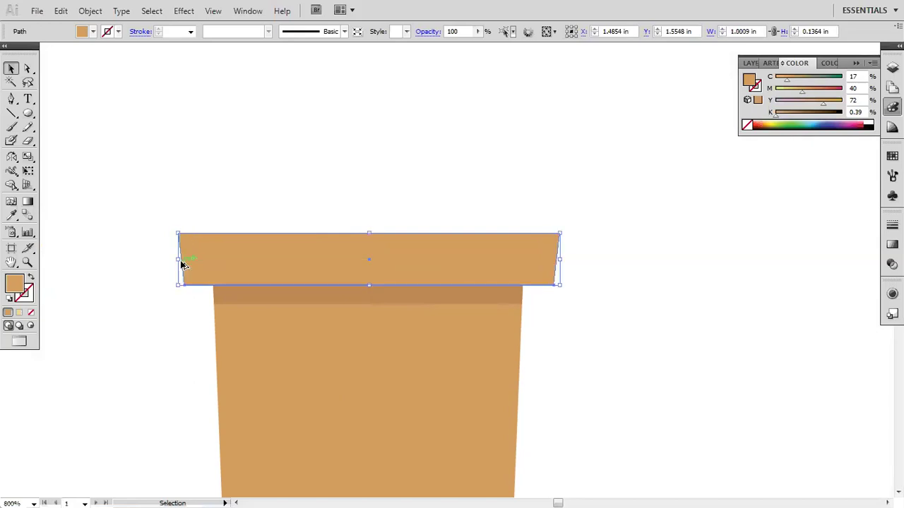
click(257, 165)
click(196, 255)
mouse_move(371, 233)
mouse_down()
mouse_move(370, 152)
mouse_move(372, 271)
mouse_move(374, 233)
mouse_up()
click(337, 186)
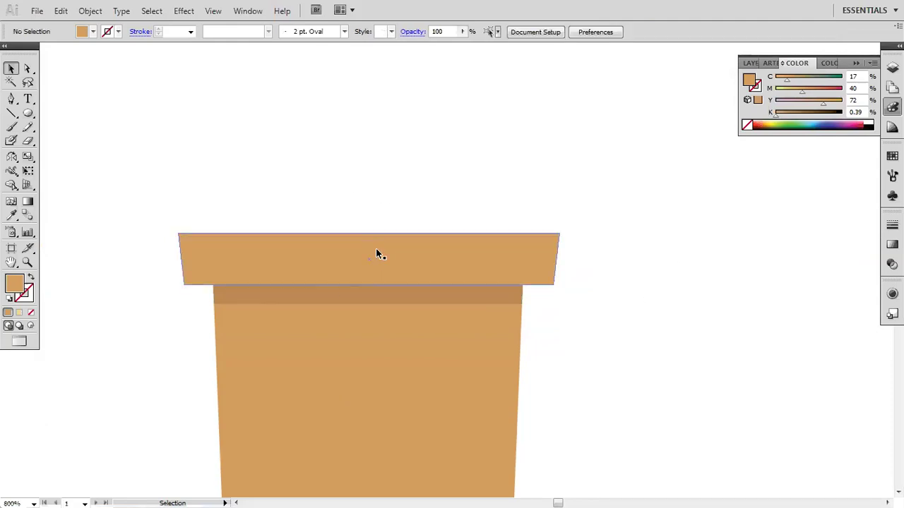
Step: Draw a slightly slanted line rising from the middle of the rim's upper edge, spanning about 0.09 x 0.63 in
drag(359, 205, 375, 267)
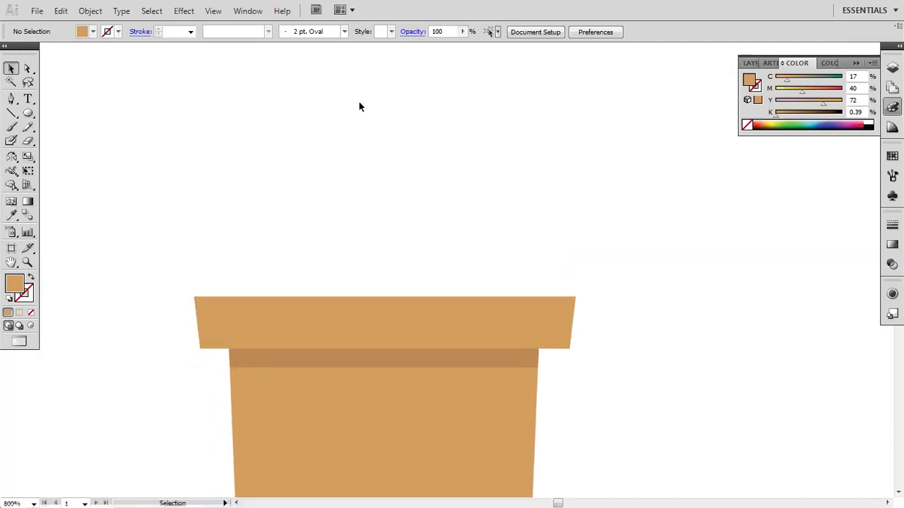
click(12, 113)
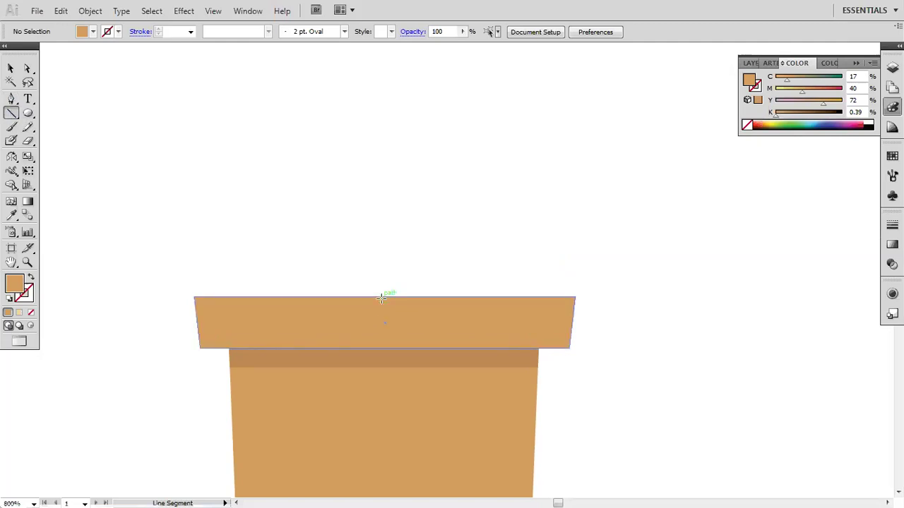
drag(375, 298, 407, 55)
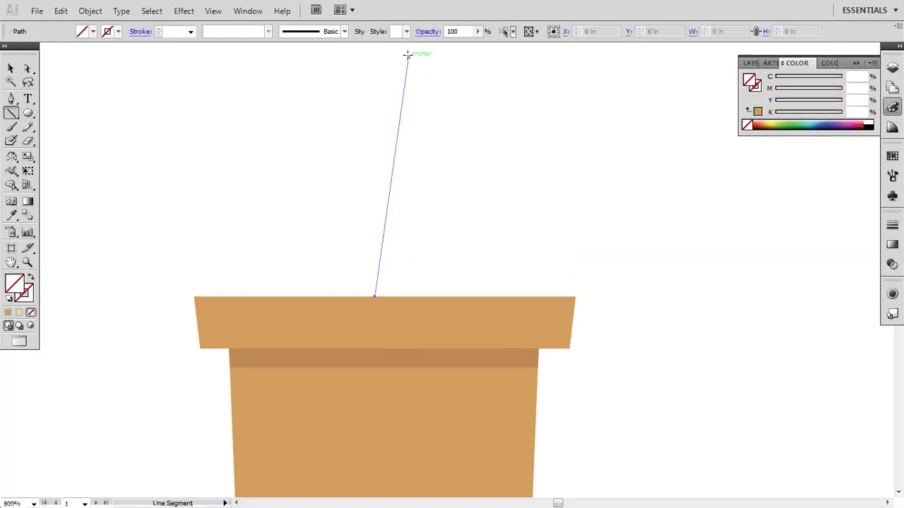
click(11, 68)
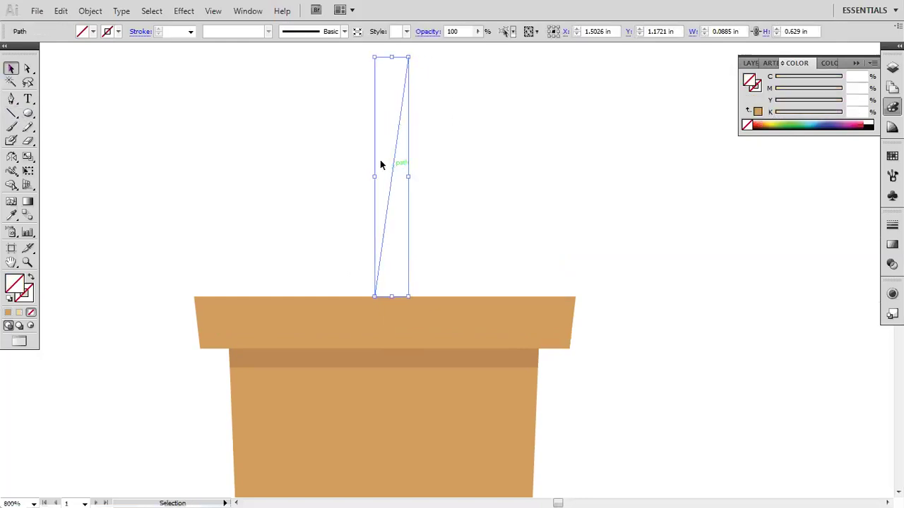
Step: Give the slanted stem line a black stroke with a weight of 2 pt
click(119, 31)
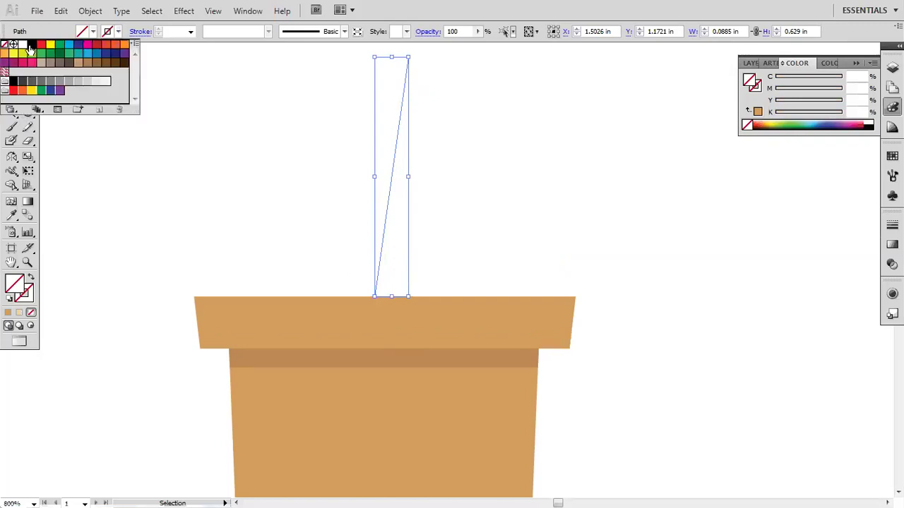
click(31, 45)
click(190, 32)
click(190, 32)
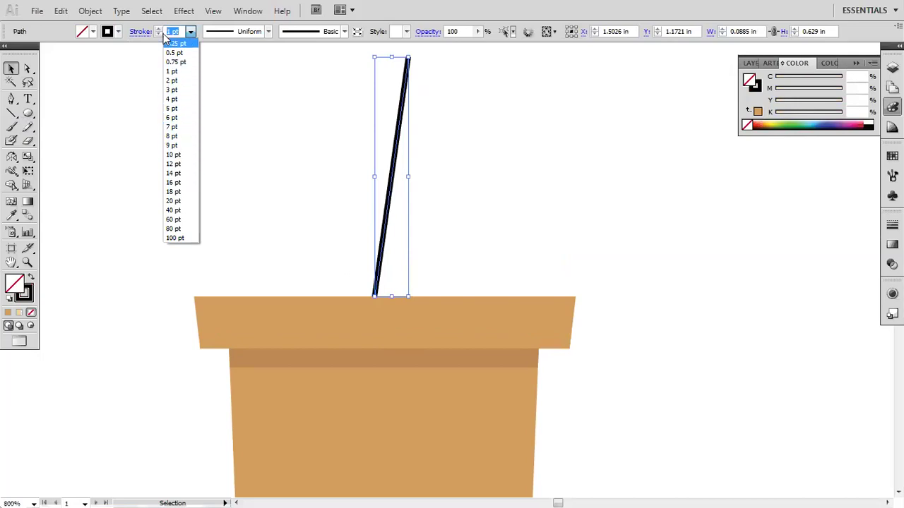
click(173, 81)
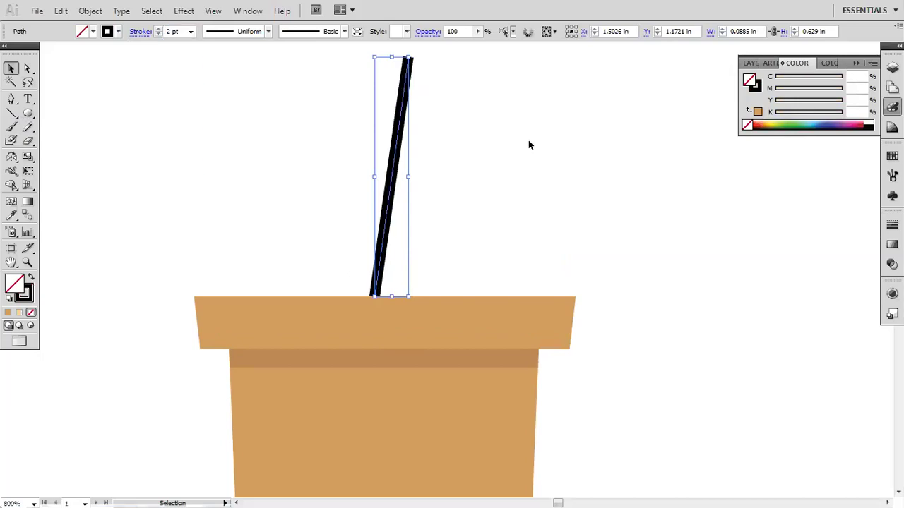
click(539, 202)
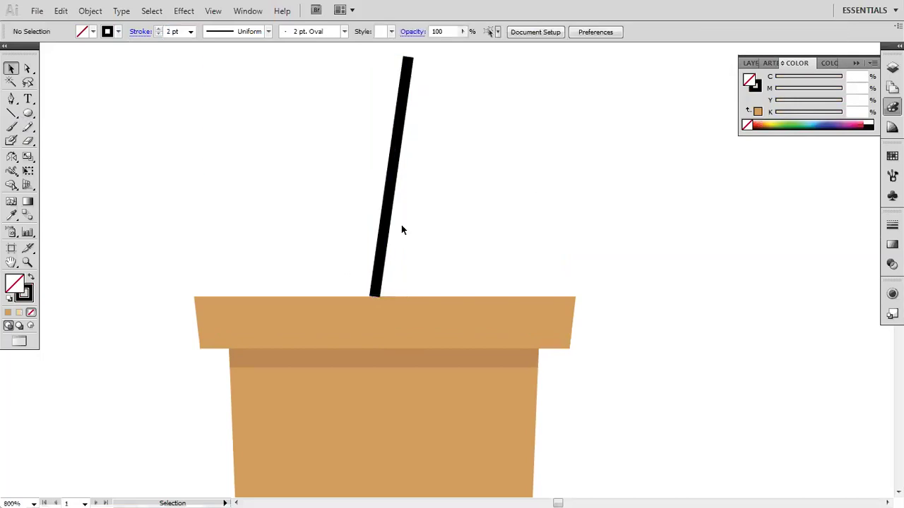
Step: Convert the stem's top anchor point to smooth and swing its lower handle outward to the left so the stem bends in an arc
click(397, 162)
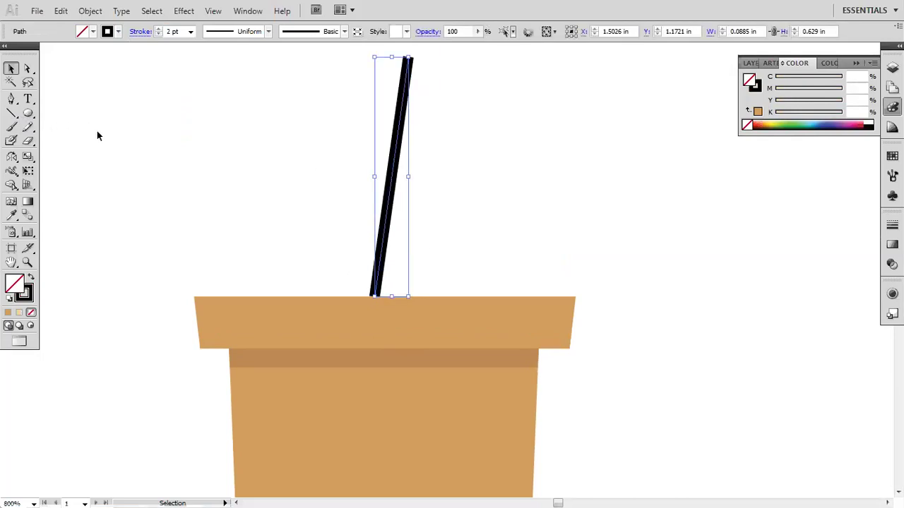
click(27, 68)
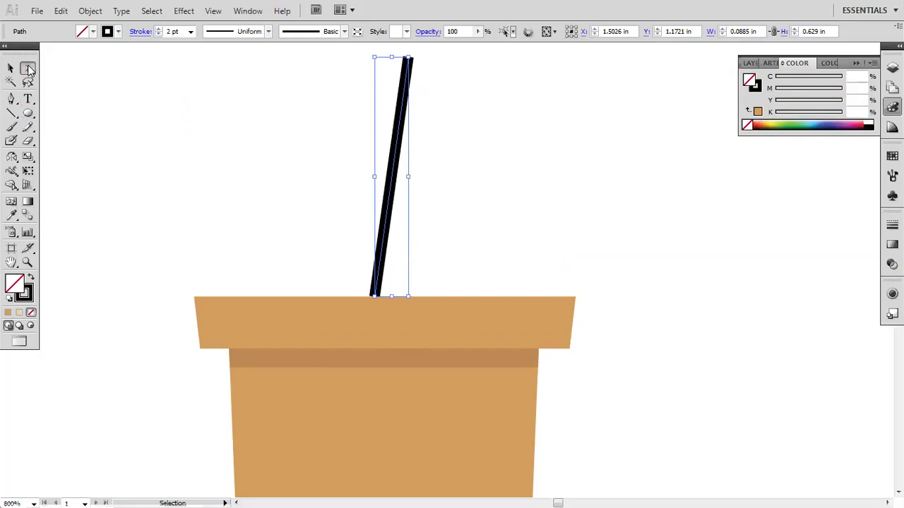
click(408, 60)
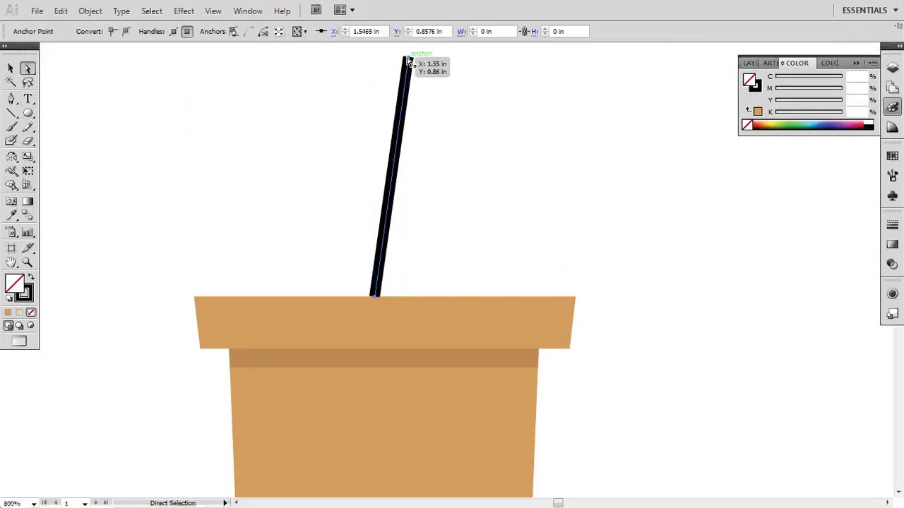
click(125, 33)
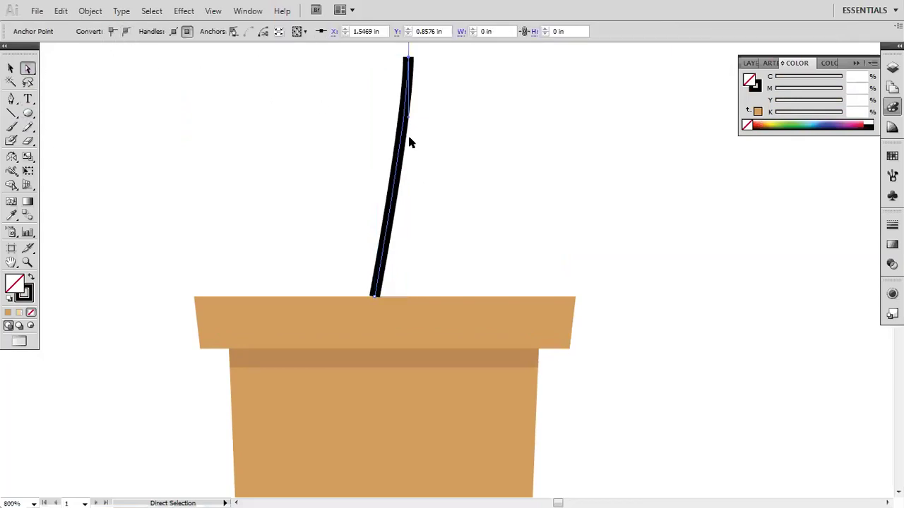
drag(390, 119, 350, 127)
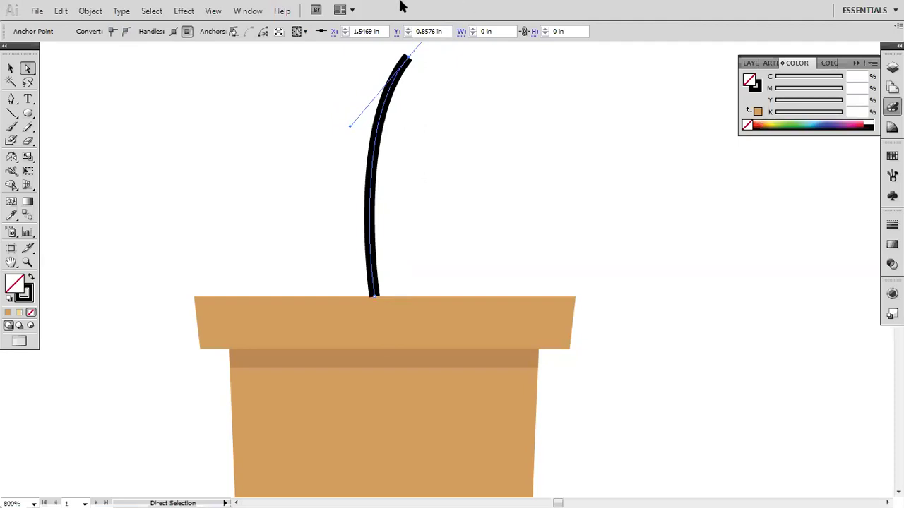
click(459, 208)
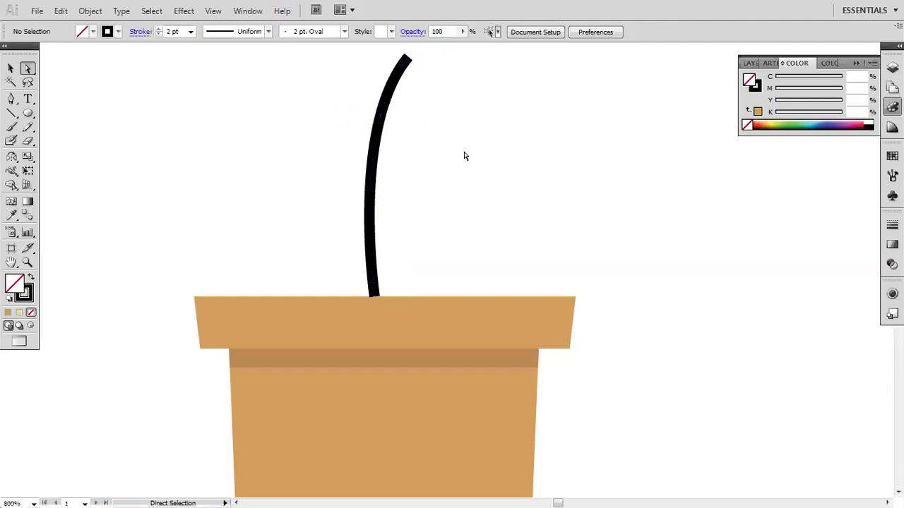
Step: Draw an upright ellipse about 0.44 x 0.72 in on the empty artboard area to the right of the stem
scroll(428, 187, down, 1)
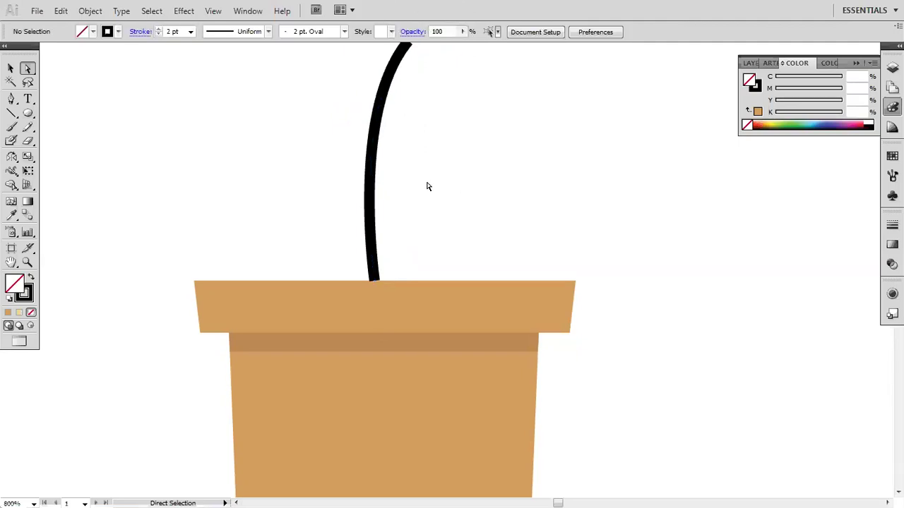
scroll(428, 187, down, 3)
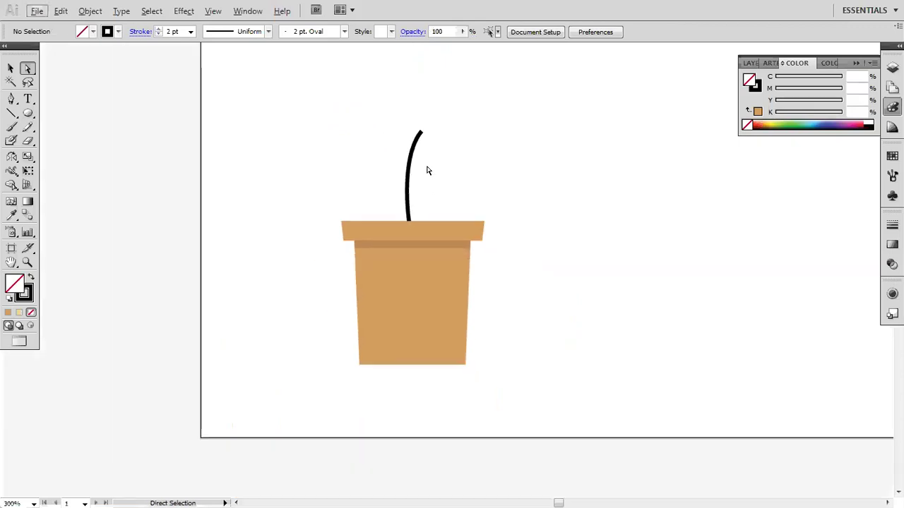
drag(423, 161, 401, 231)
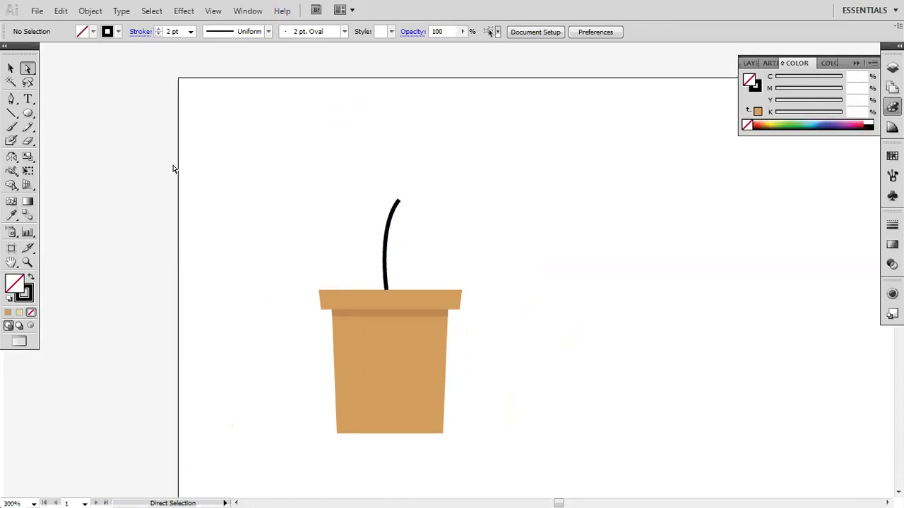
click(28, 113)
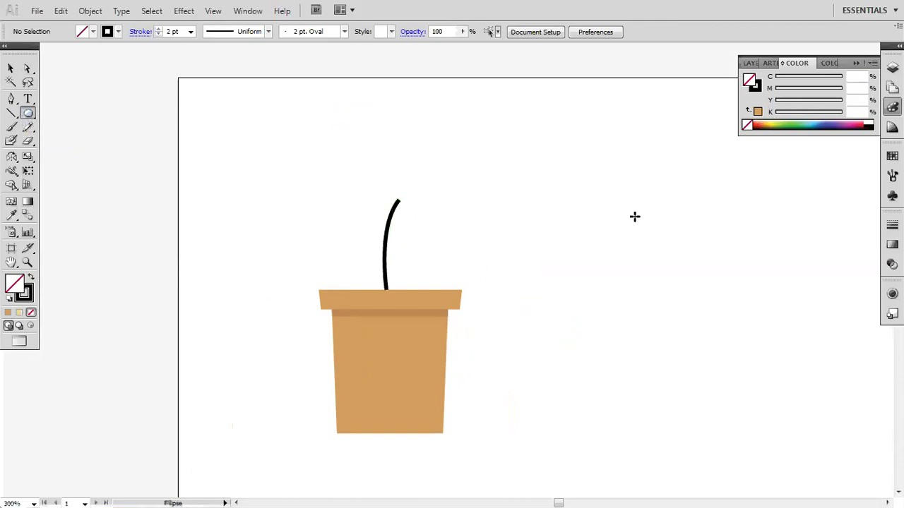
drag(572, 158, 634, 258)
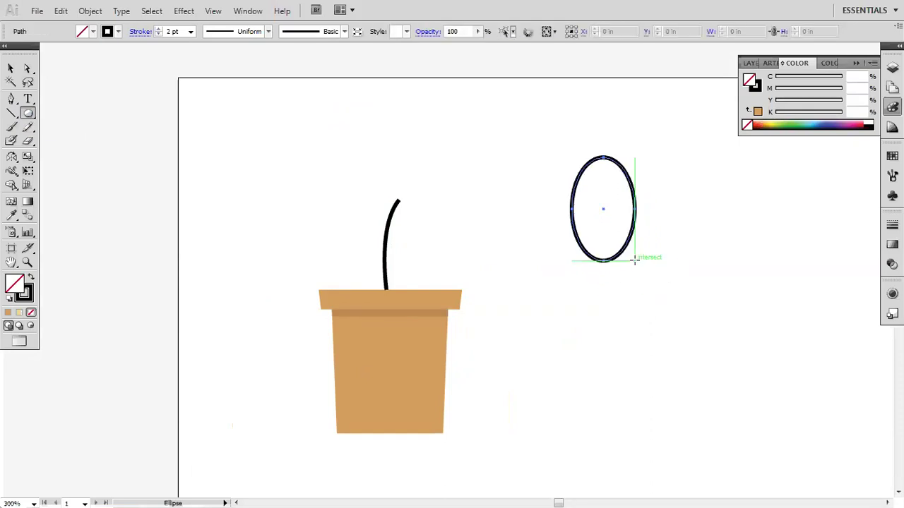
Step: Remove the ellipse's stroke and fill it with the green swatch C=85 M=10 Y=100 K=10
click(190, 32)
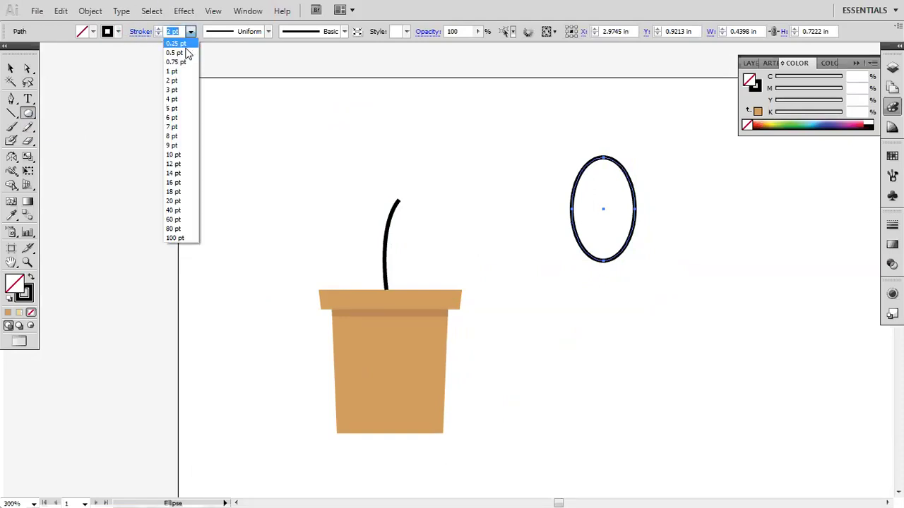
click(119, 31)
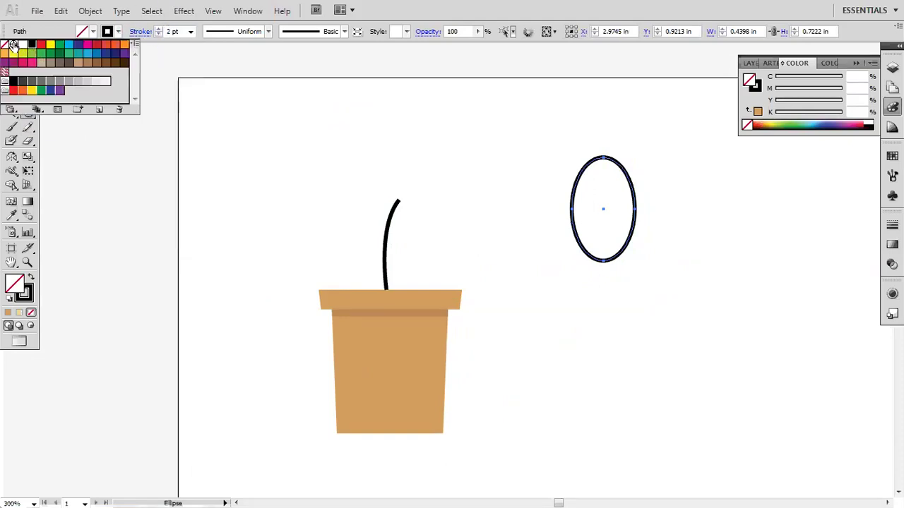
key(slash)
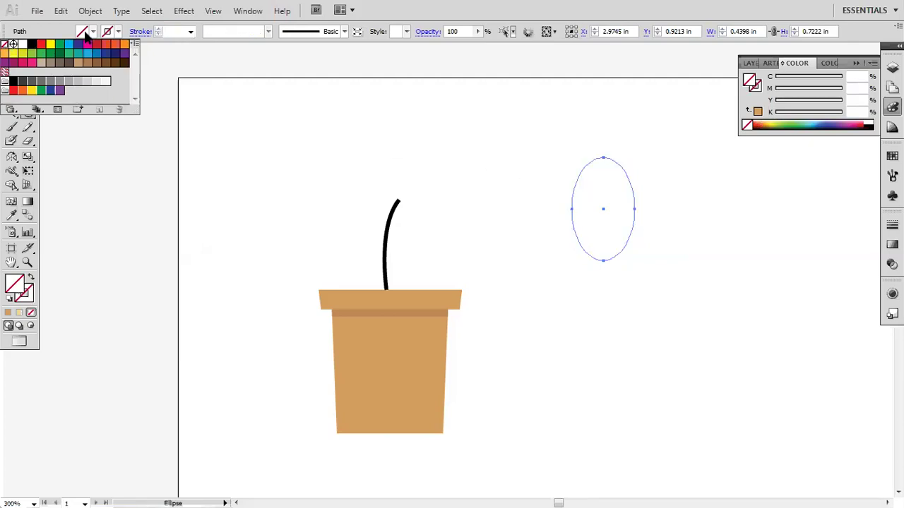
click(46, 31)
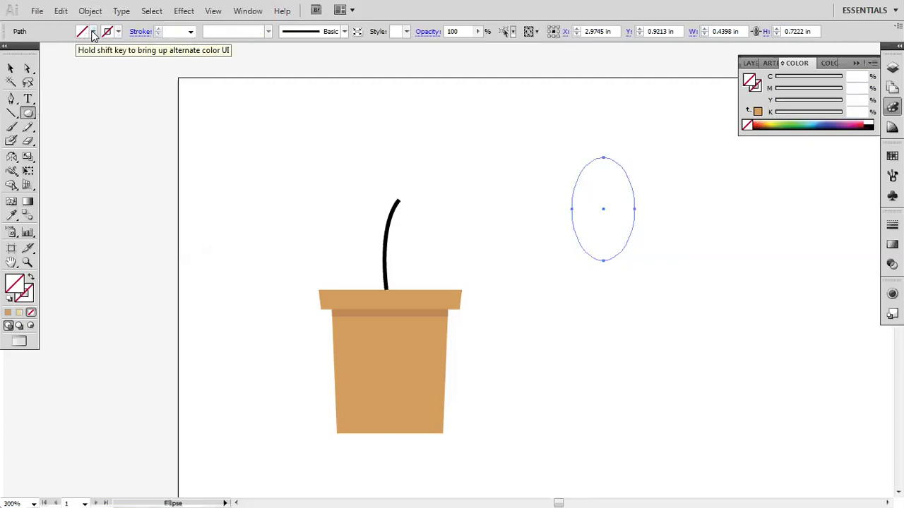
click(94, 32)
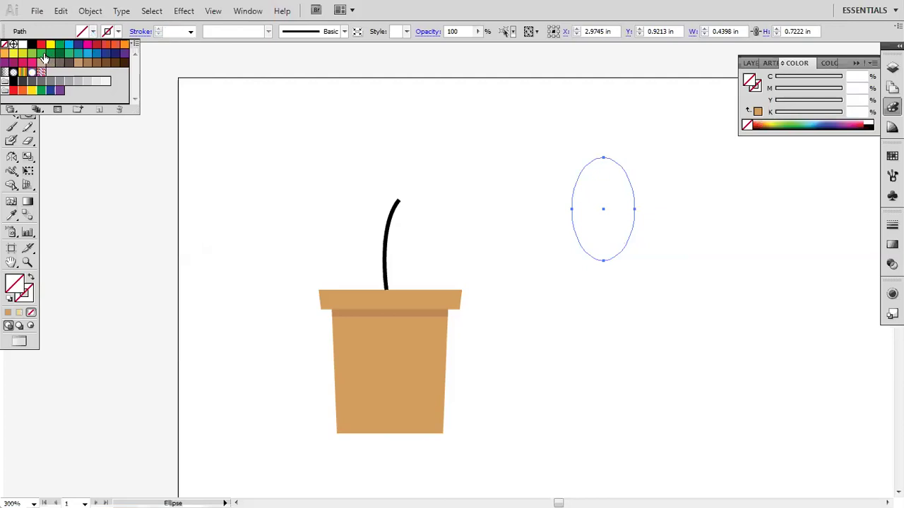
click(50, 53)
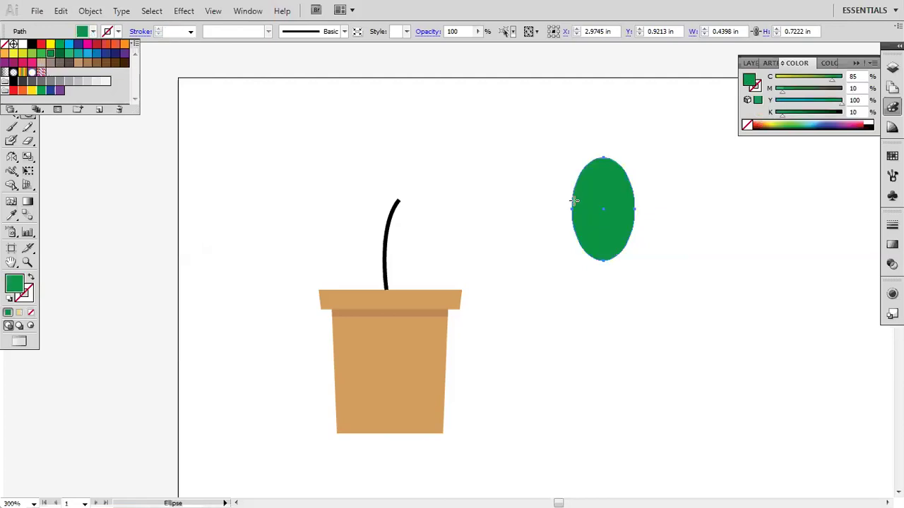
click(94, 33)
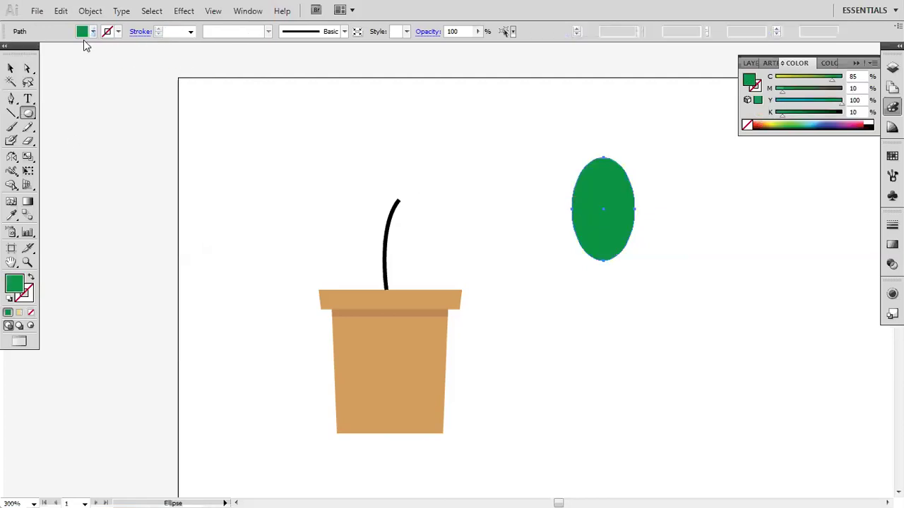
Step: Duplicate the green ellipse about 0.25 in horizontally to the right so that the two ellipses overlap
click(12, 69)
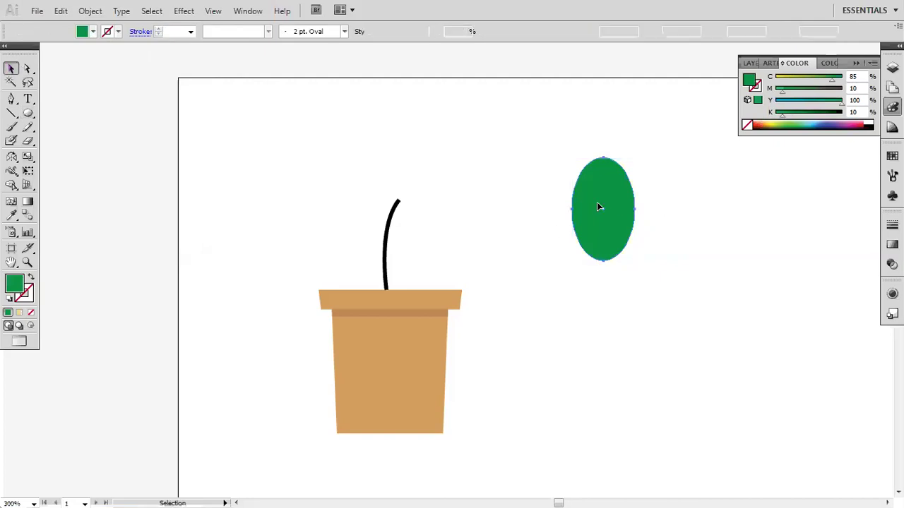
key(alt)
key(alt)
drag(603, 233, 641, 233)
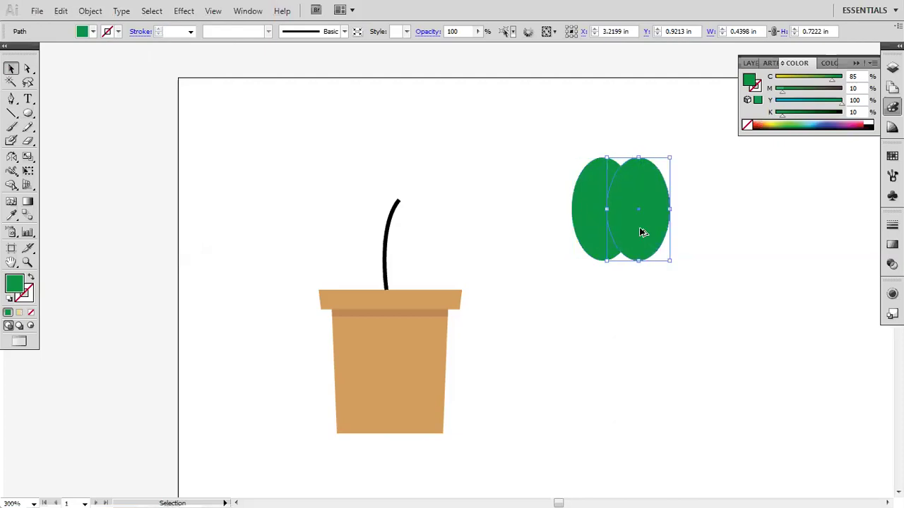
Step: Remove the outer parts of both ellipses with the Shape Builder tool, keeping only their overlap as a pointed leaf
shift+click(590, 211)
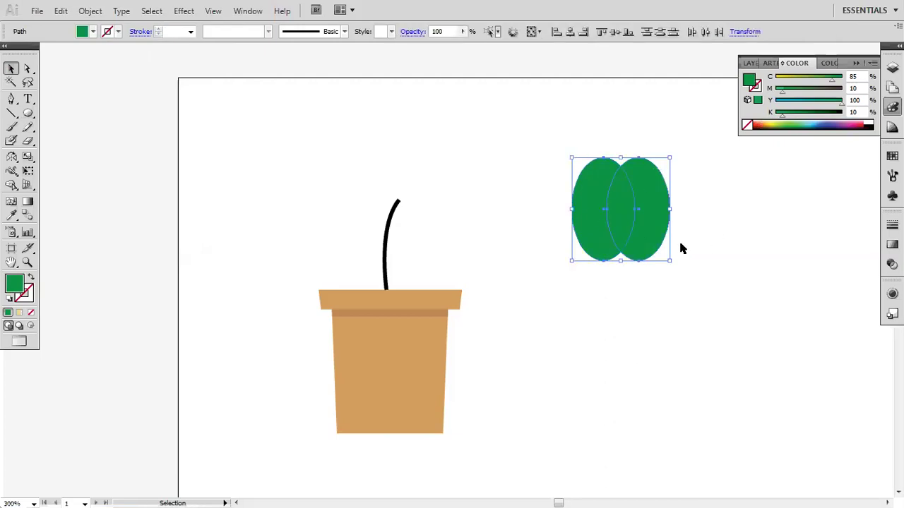
click(11, 185)
drag(654, 282, 653, 115)
drag(603, 304, 565, 120)
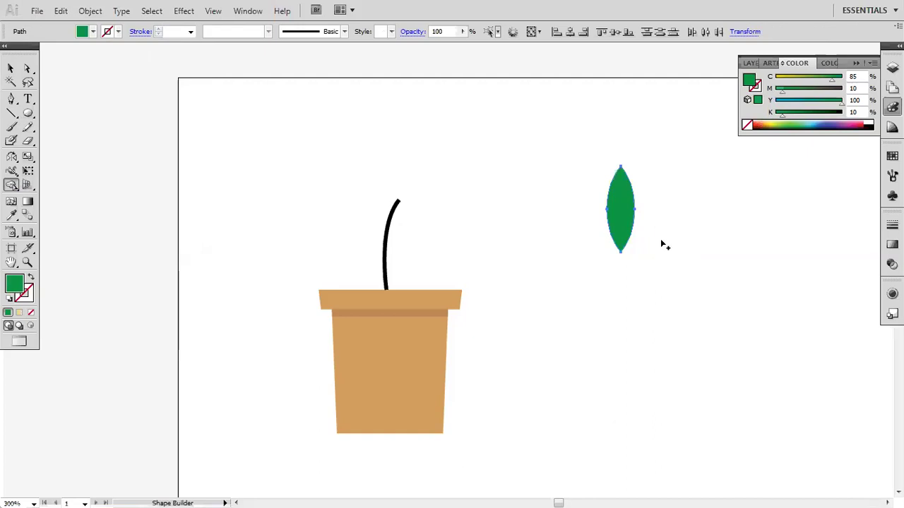
click(10, 68)
click(643, 283)
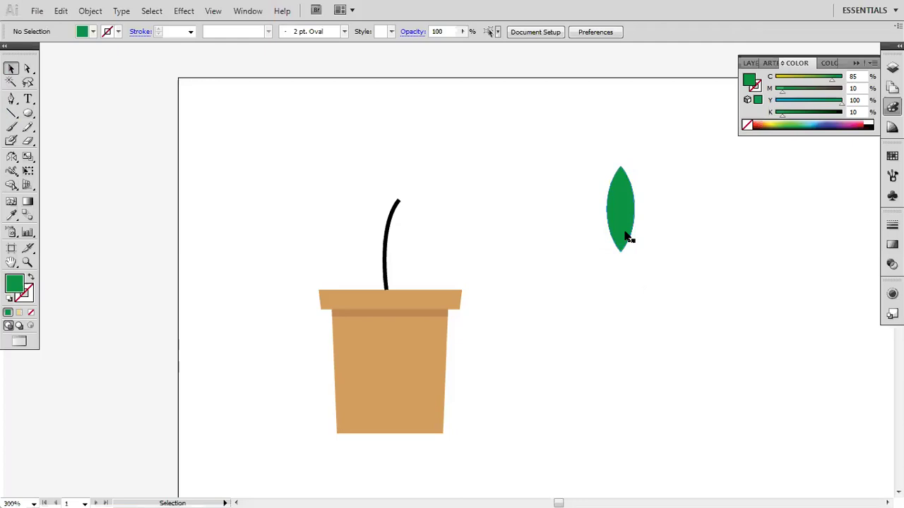
Step: Place a copy of the leaf on the stem's tip, tilted clockwise with its lower point meeting the stem
drag(616, 226, 397, 177)
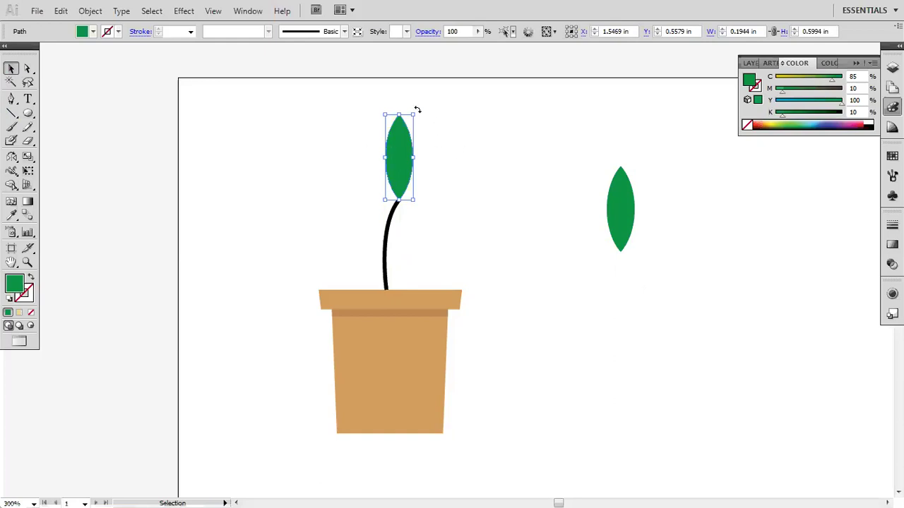
drag(419, 110, 439, 118)
drag(405, 148, 422, 154)
click(525, 191)
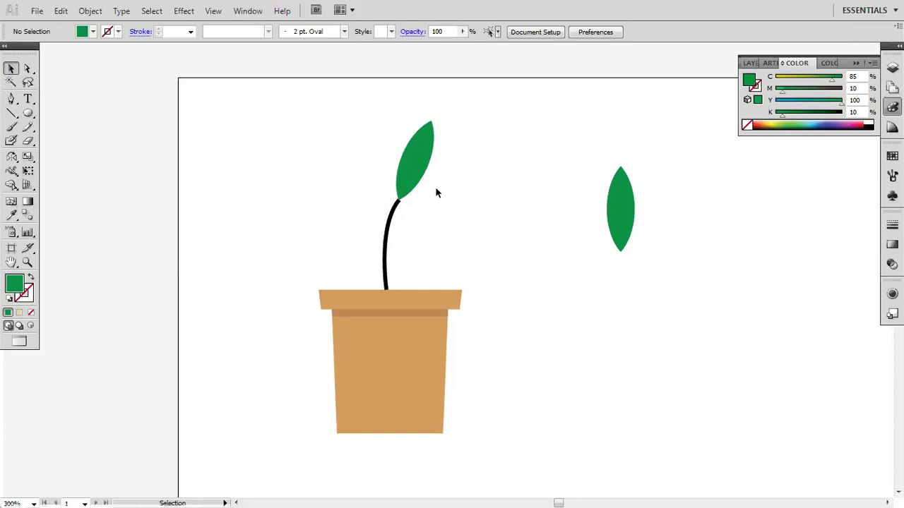
Step: Add two more leaf copies at the stem's tip, one tilted slightly to the left and one leaning further right than the first
drag(418, 170, 399, 170)
drag(358, 199, 386, 211)
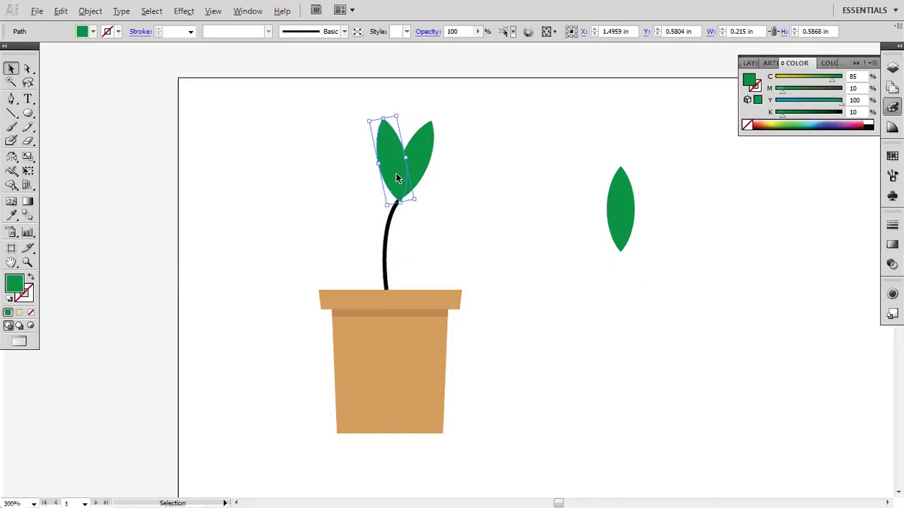
drag(397, 179, 416, 182)
click(480, 142)
click(448, 147)
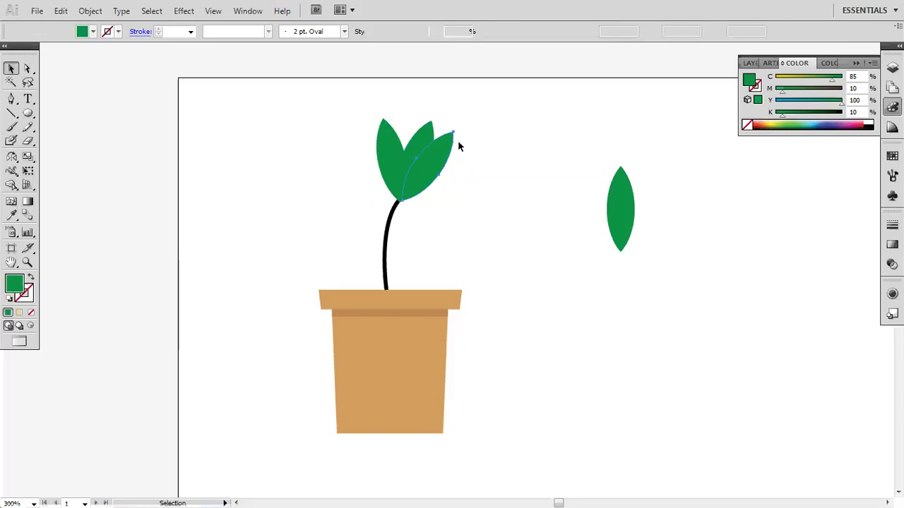
drag(471, 140, 464, 148)
drag(424, 172, 427, 173)
click(537, 229)
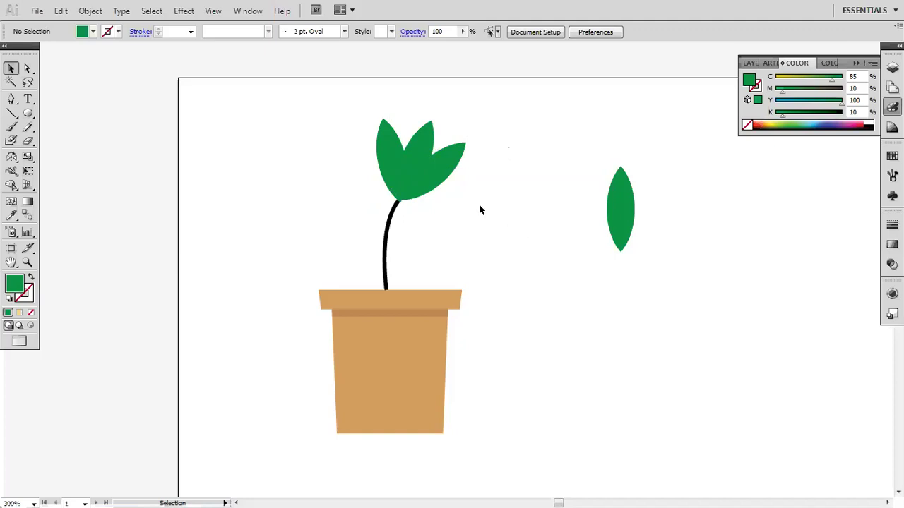
click(448, 170)
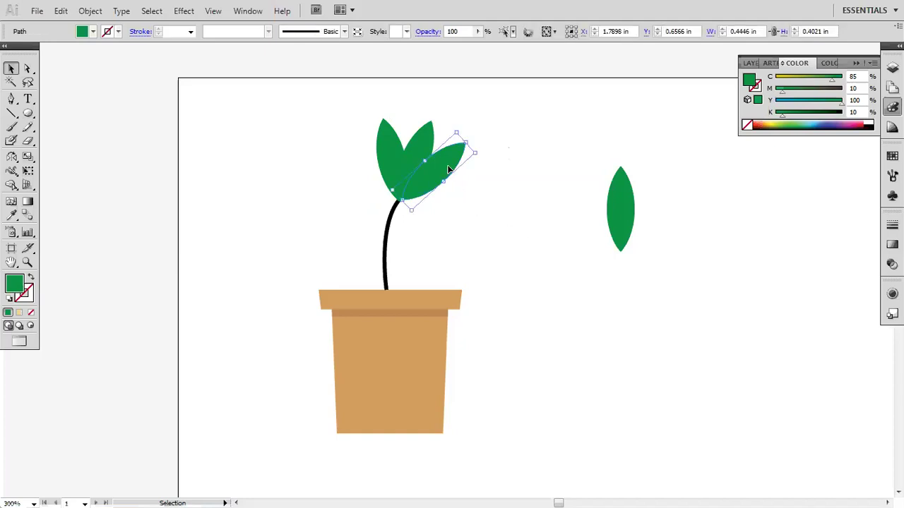
click(476, 182)
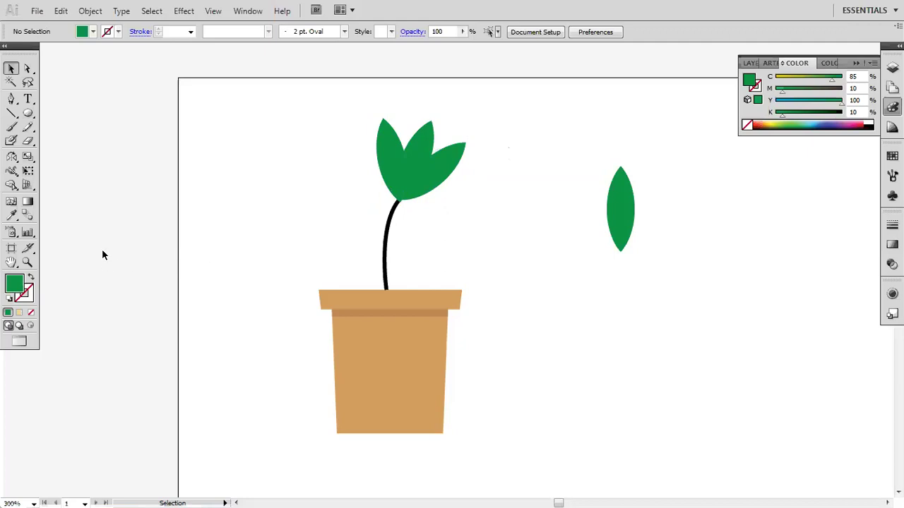
Step: Duplicate the spare leaf beside the plant about 0.27 in horizontally to the left
click(621, 221)
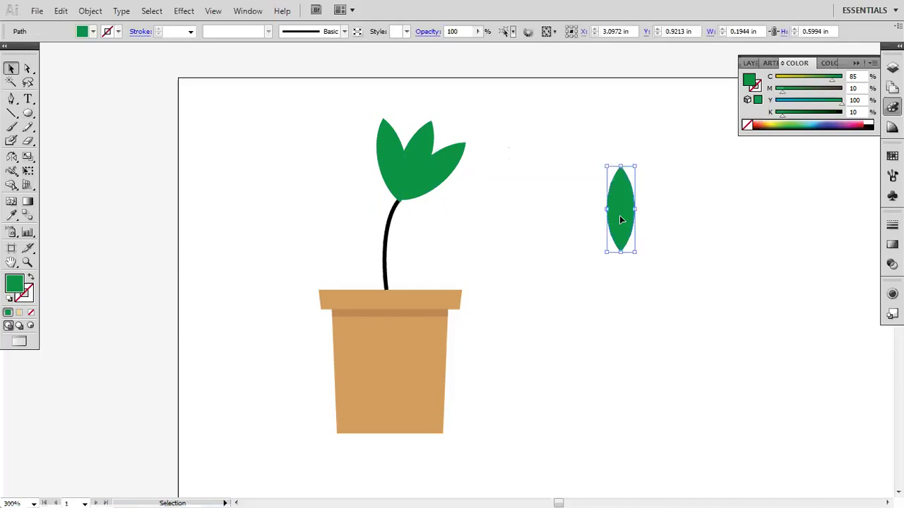
drag(623, 225, 586, 229)
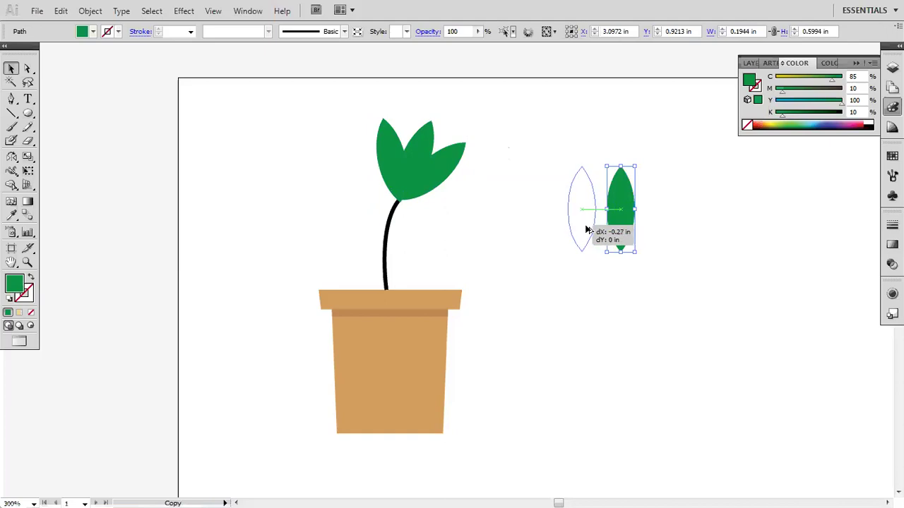
click(626, 221)
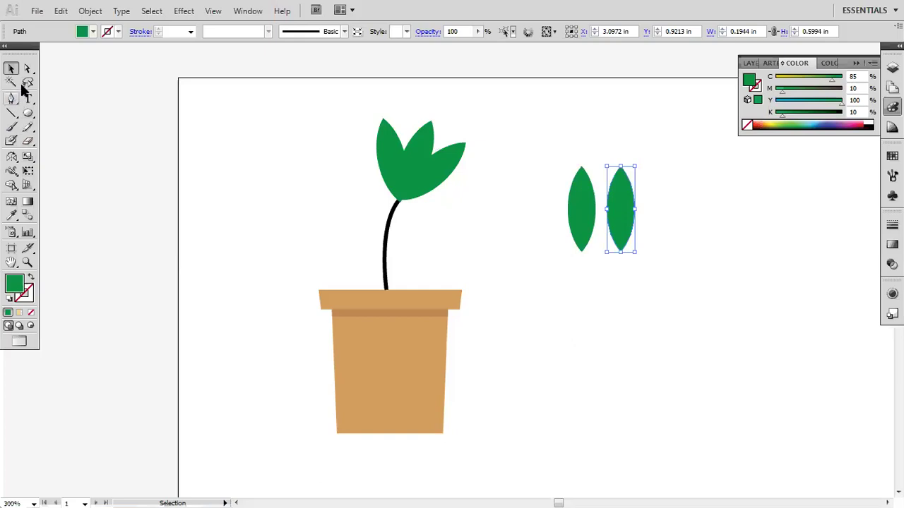
Step: Cover the original spare leaf's right half with a rectangle about 0.22 by 0.82 in, filled with darker green 028439
drag(27, 113, 56, 117)
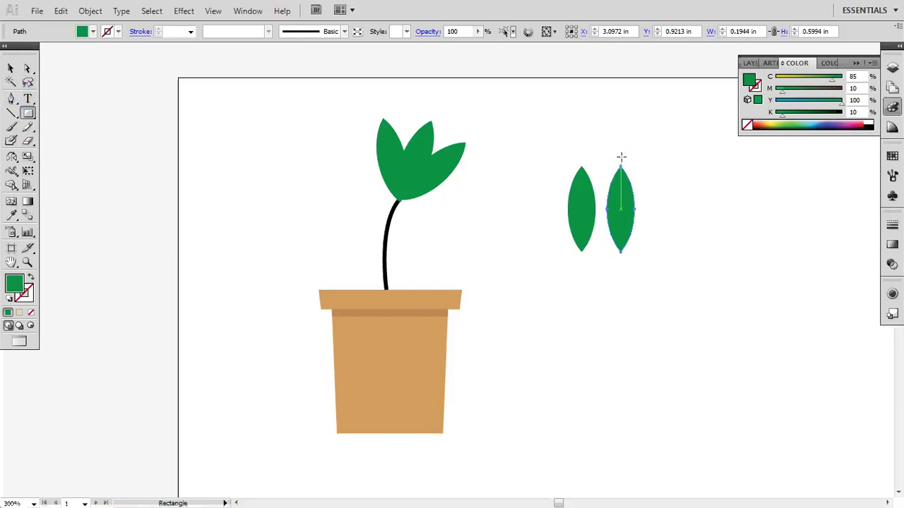
drag(620, 156, 651, 275)
click(11, 68)
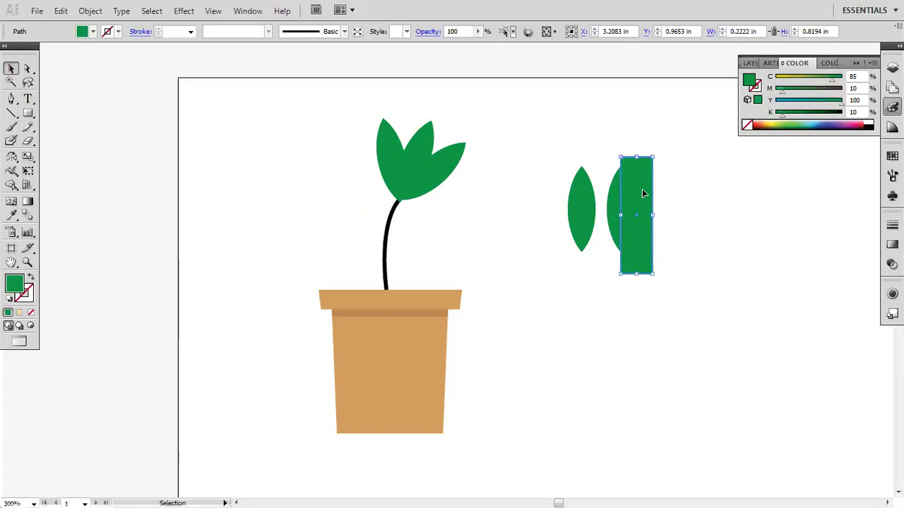
double_click(14, 290)
click(452, 256)
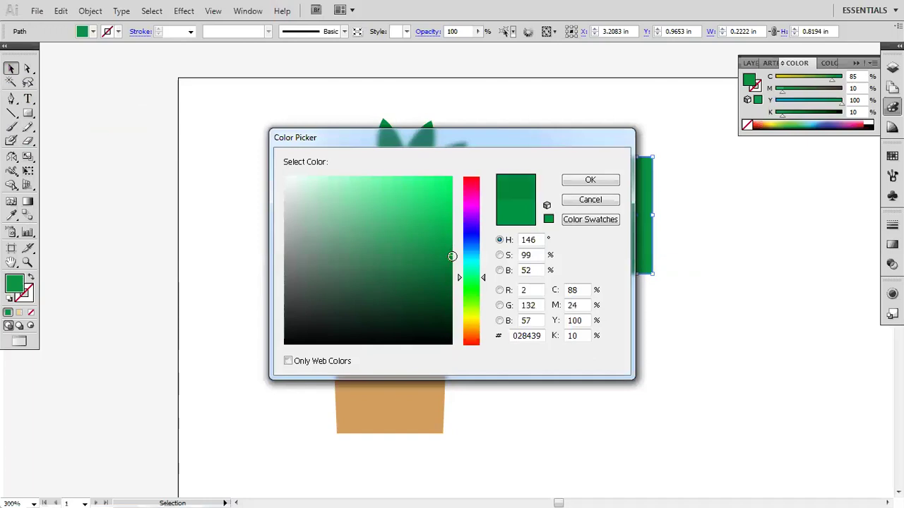
click(616, 183)
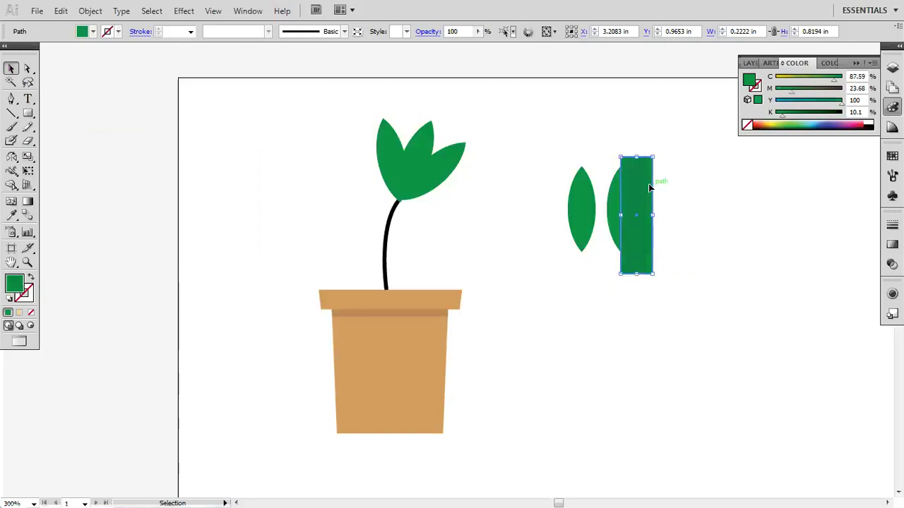
Step: Remove the part of the dark rectangle outside the leaf with the Shape Builder tool, keeping a dark right half
scroll(636, 203, up, 3)
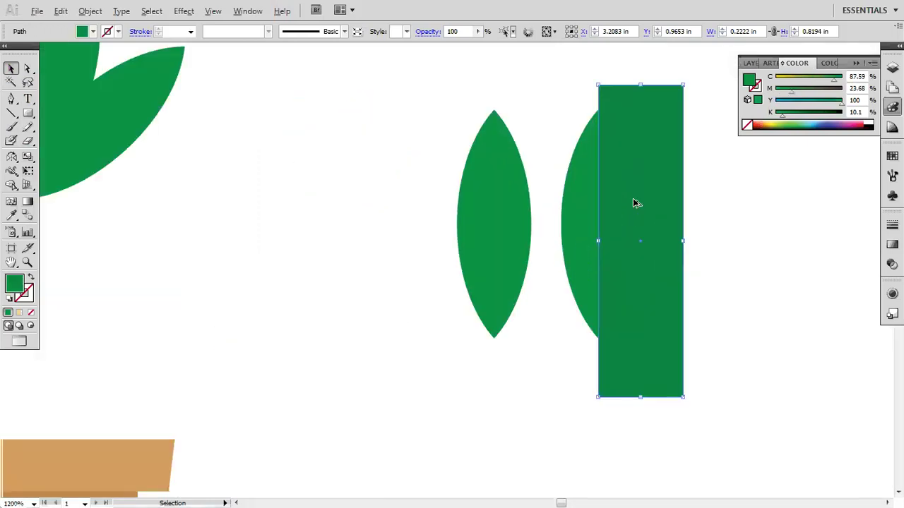
scroll(634, 204, up, 1)
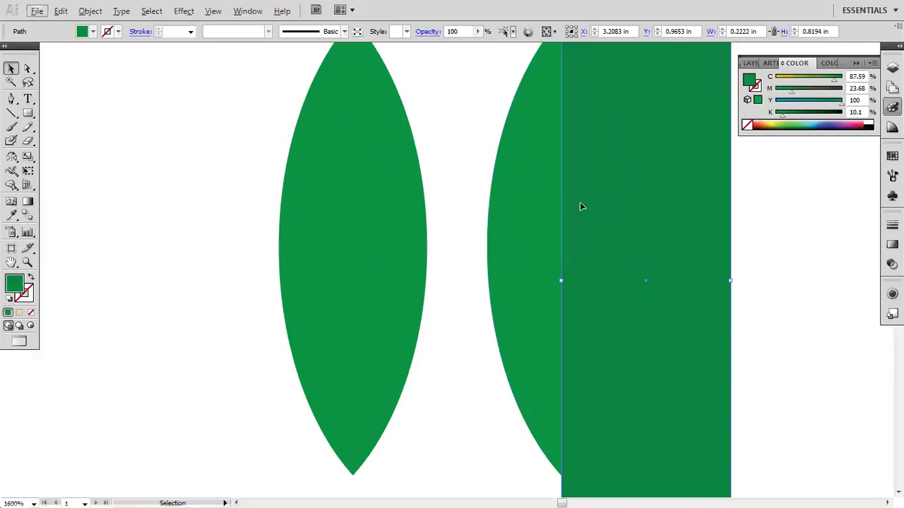
shift+click(528, 238)
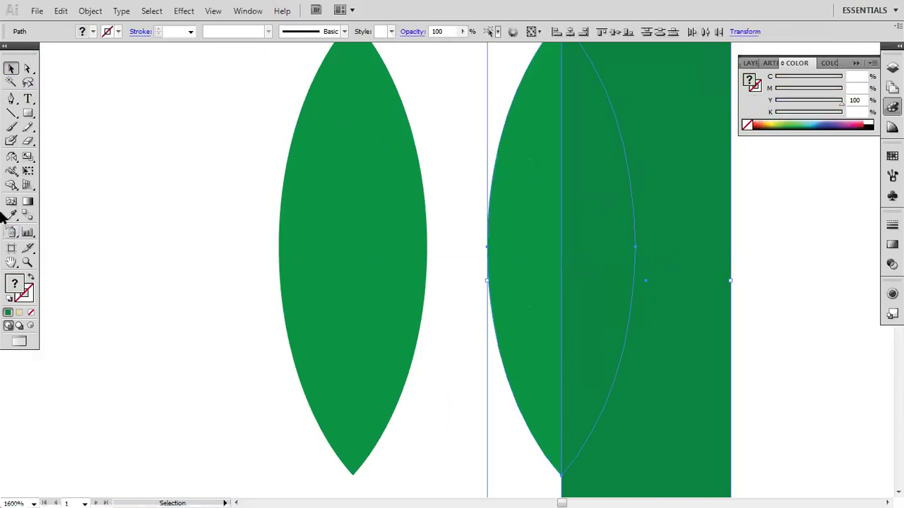
click(11, 187)
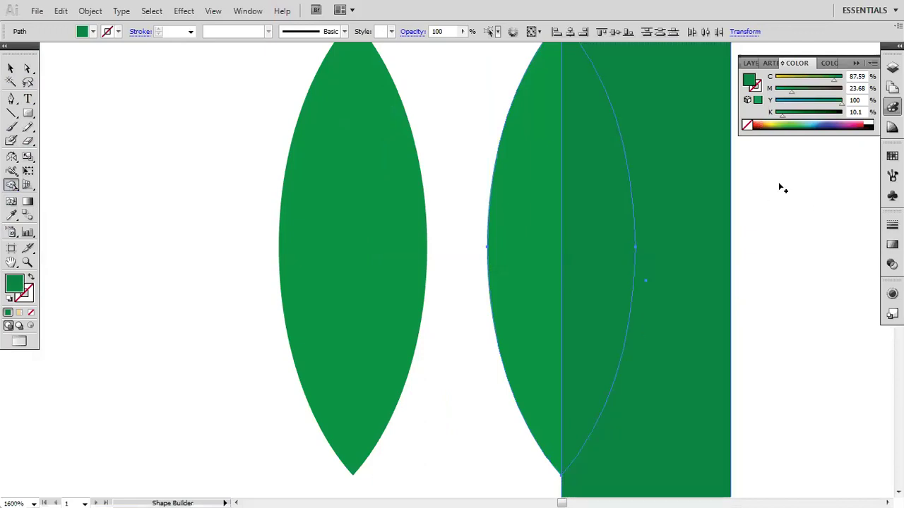
drag(777, 170, 704, 298)
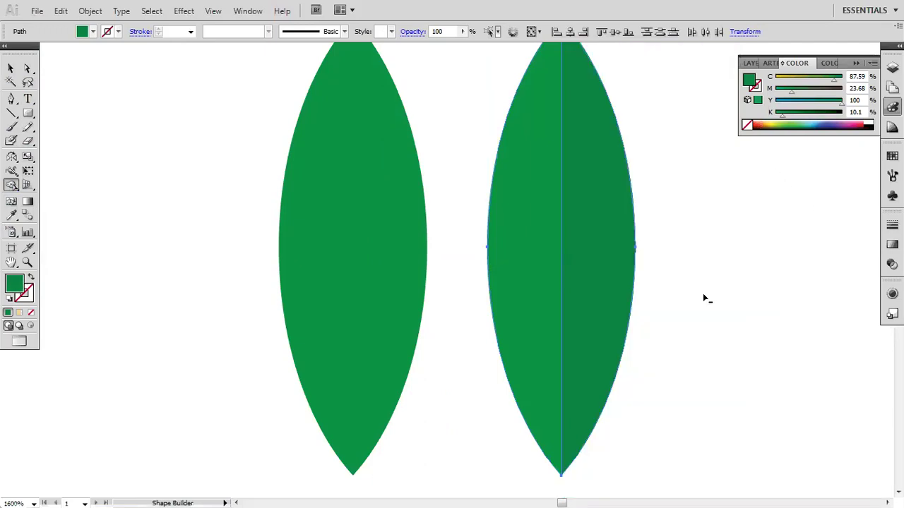
click(11, 68)
key(ctrl+shift+a)
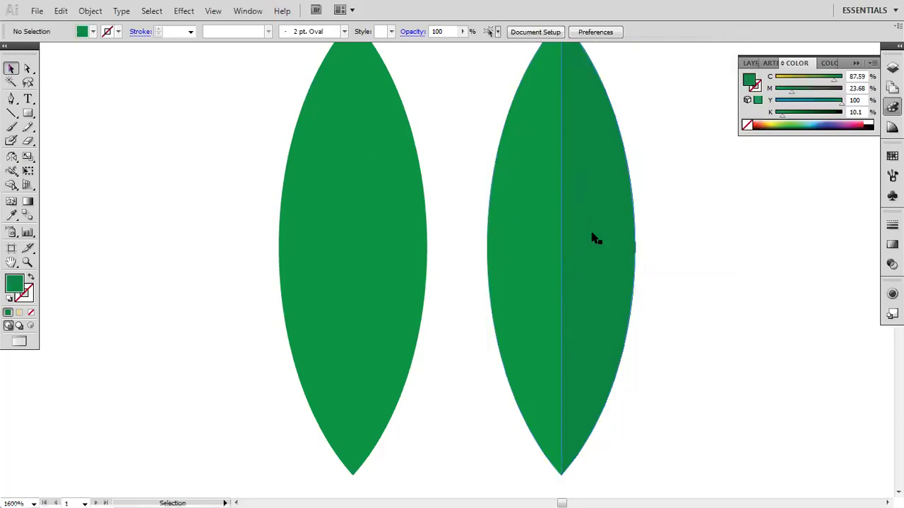
click(615, 254)
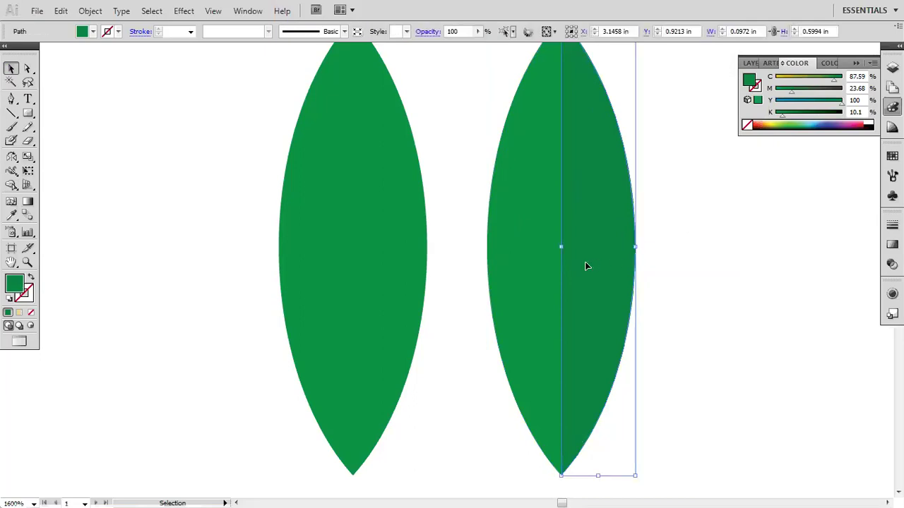
drag(585, 262, 683, 269)
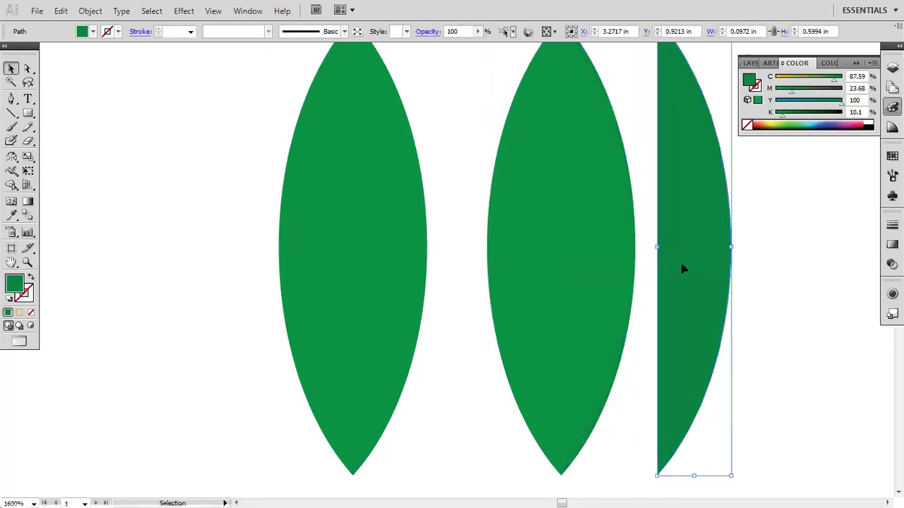
key(ctrl+z)
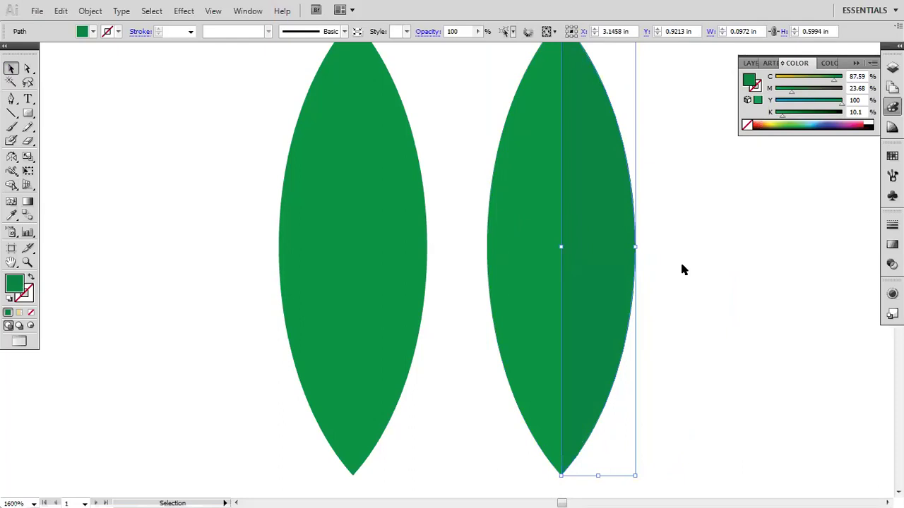
Step: Group the light and dark halves of the two-tone leaf
scroll(682, 268, down, 2)
click(719, 281)
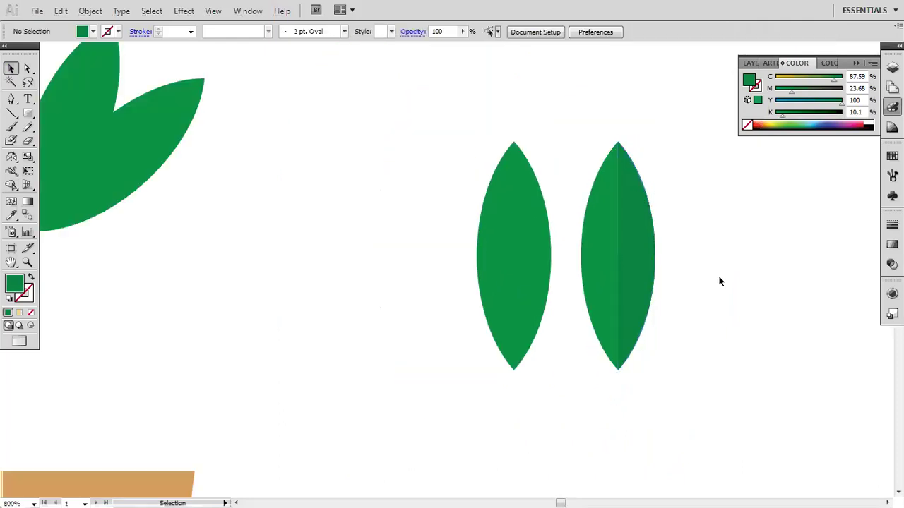
drag(667, 111, 571, 402)
key(a)
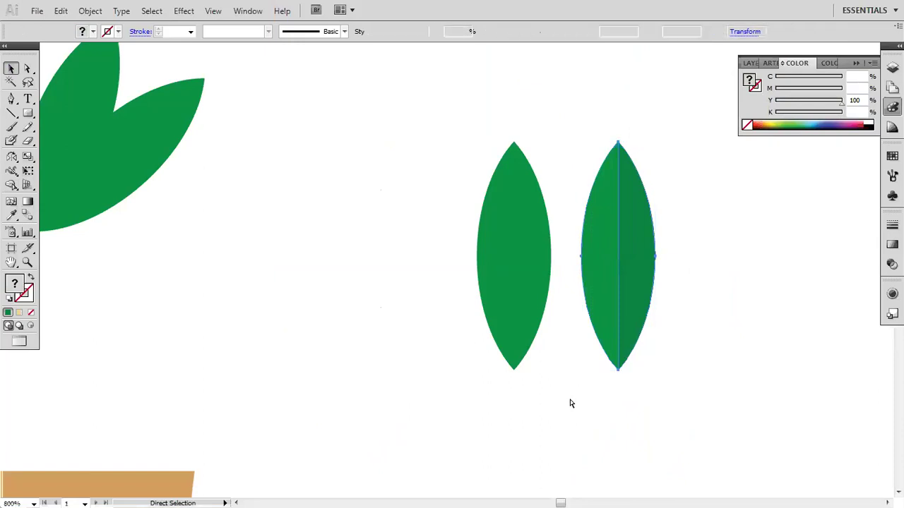
key(v)
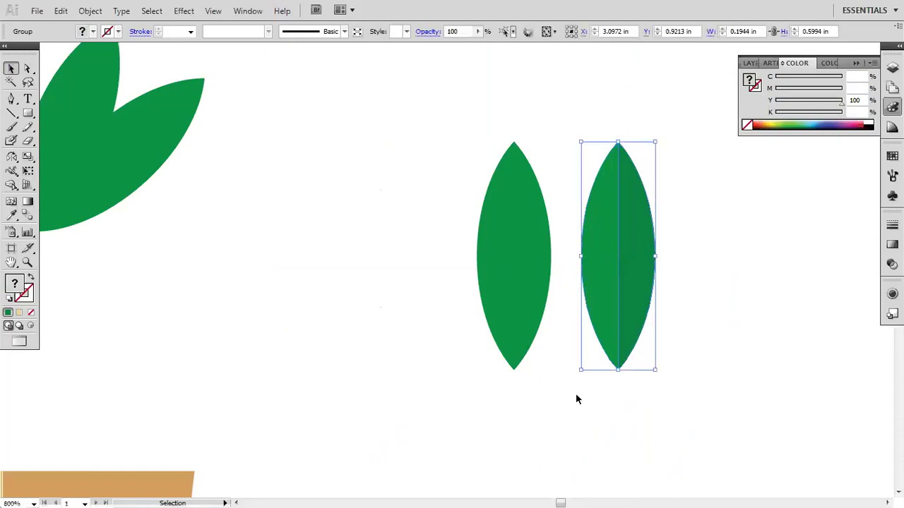
right_click(608, 214)
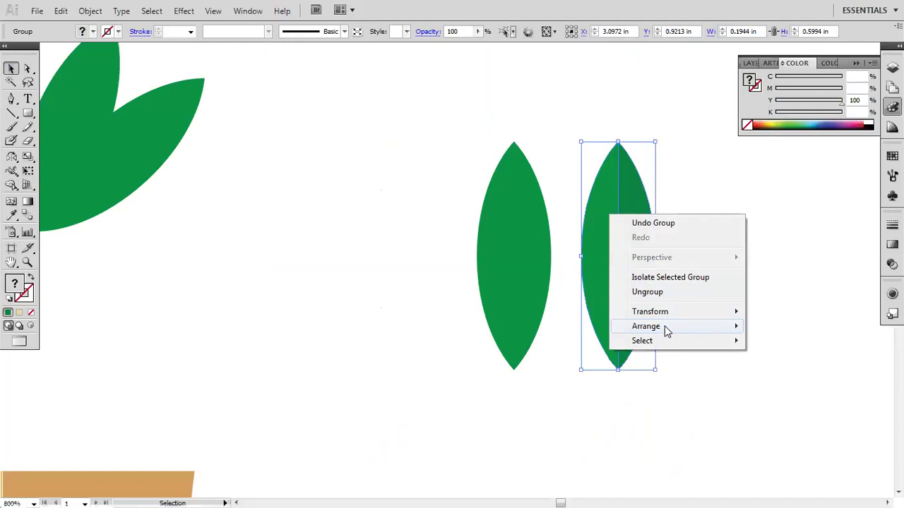
click(613, 7)
click(685, 264)
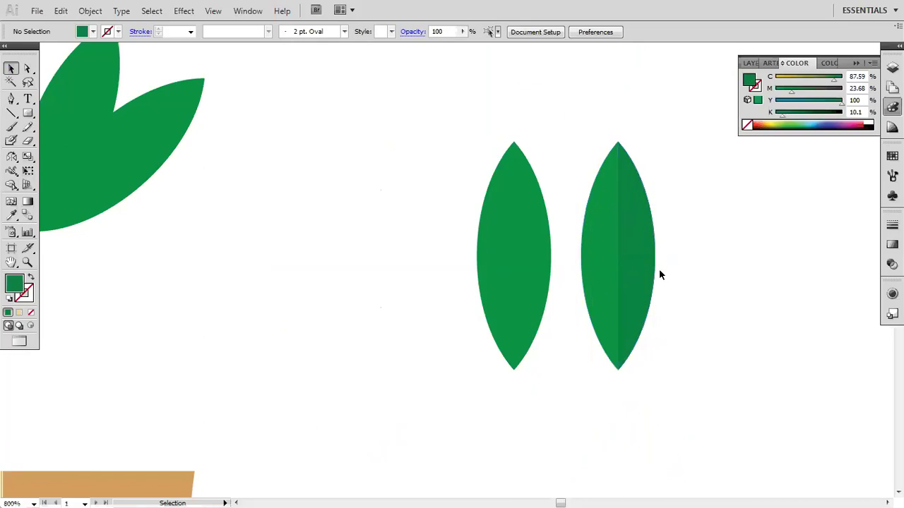
Step: Move the two-tone leaf to the right side of the stem, tilted clockwise with its lower point on the stem below the top leaves
click(507, 258)
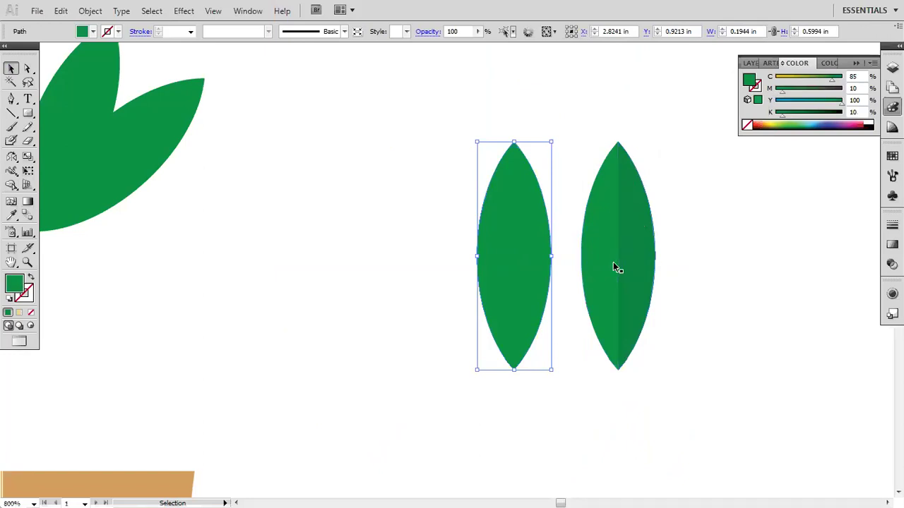
drag(618, 272, 189, 279)
scroll(270, 281, down, 3)
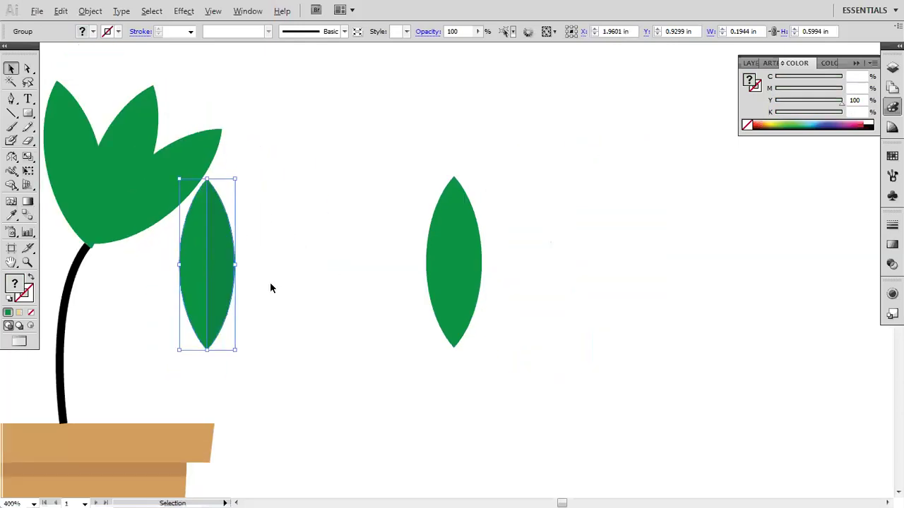
key(space)
drag(307, 247, 452, 166)
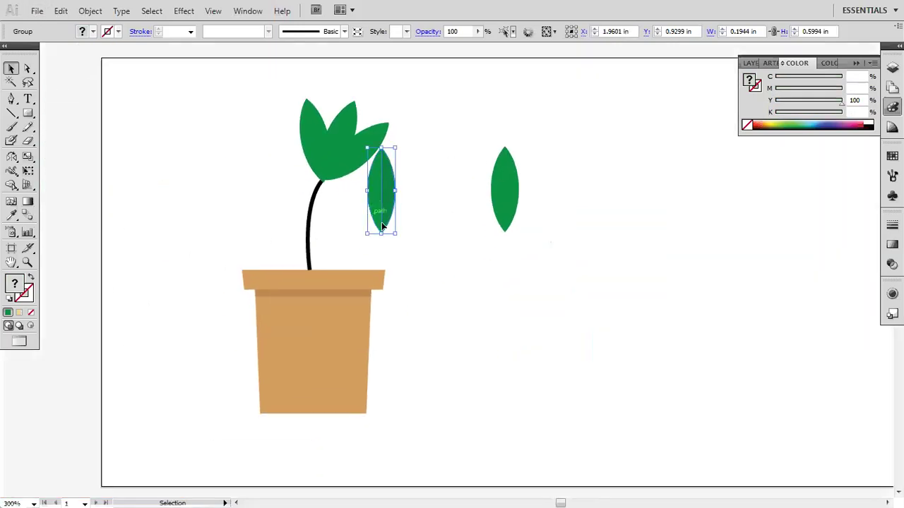
drag(397, 235, 296, 232)
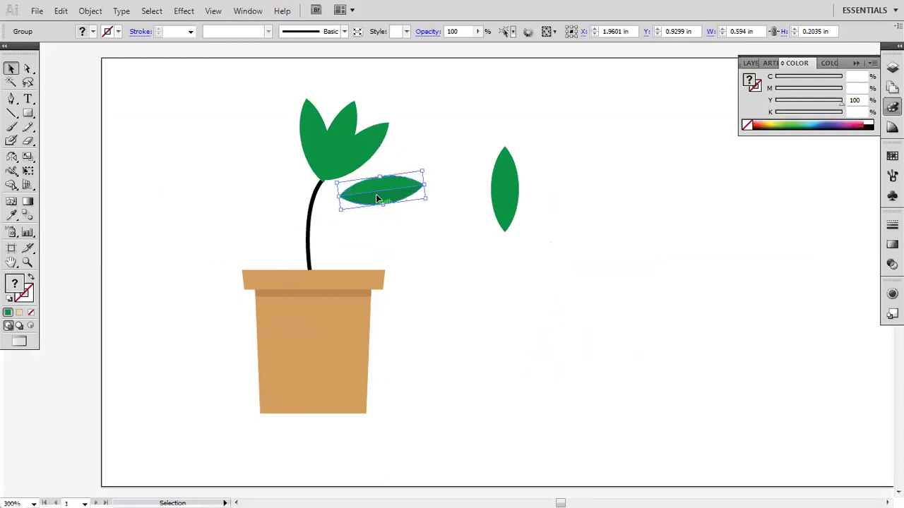
drag(377, 191, 347, 205)
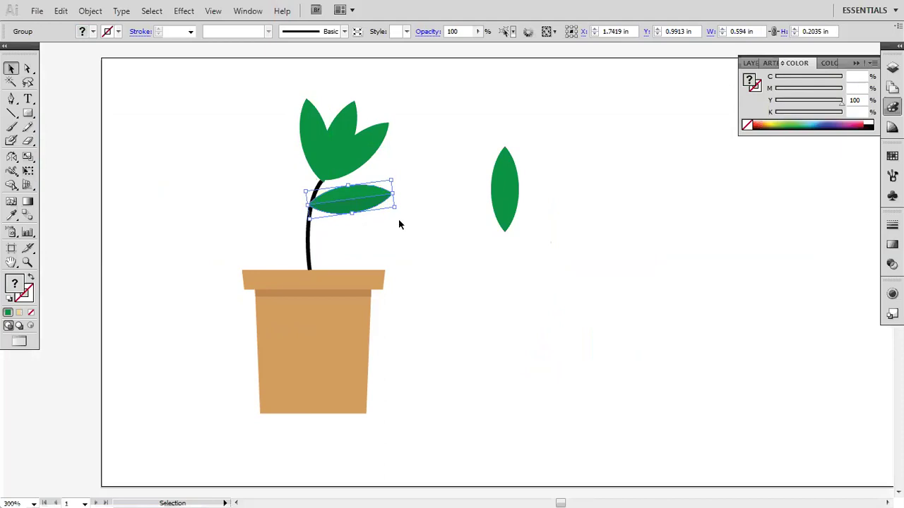
drag(397, 213, 333, 205)
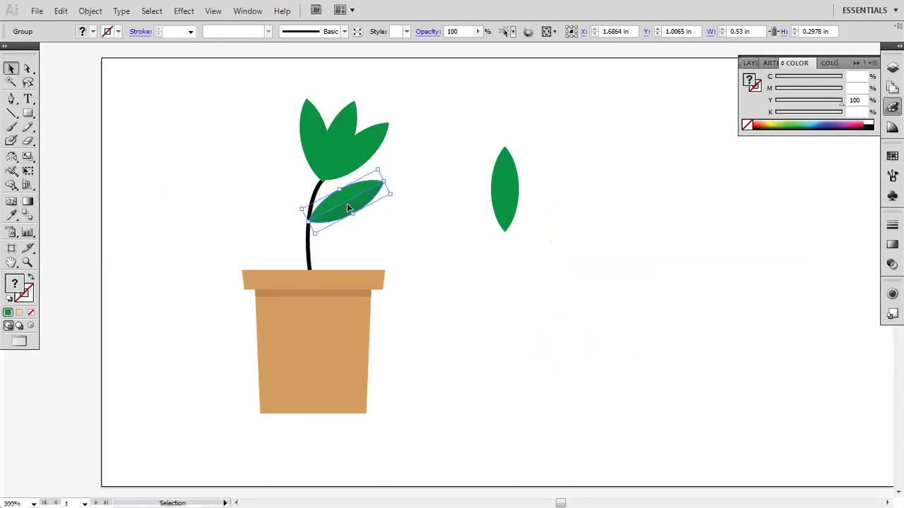
click(424, 191)
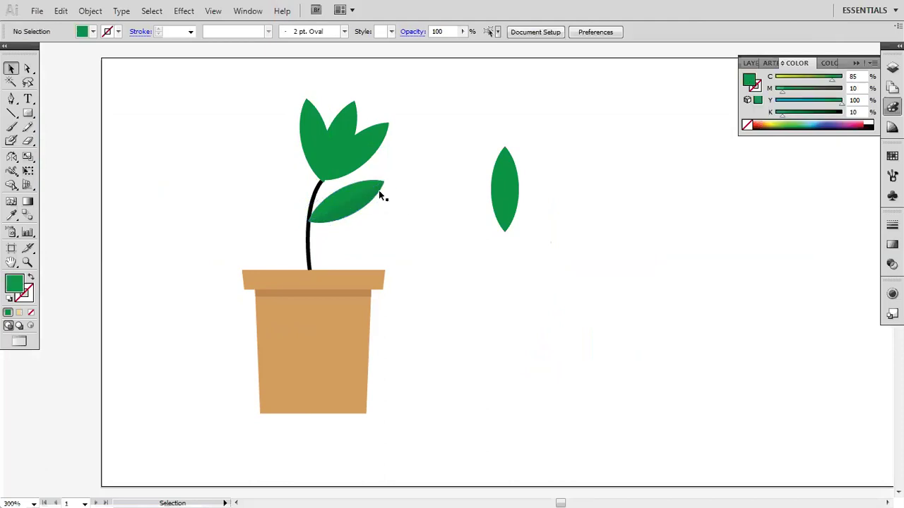
Step: Copy the two-tone leaf to the stem's left side, rotated to point up and left with its base slightly lower on the stem
click(345, 194)
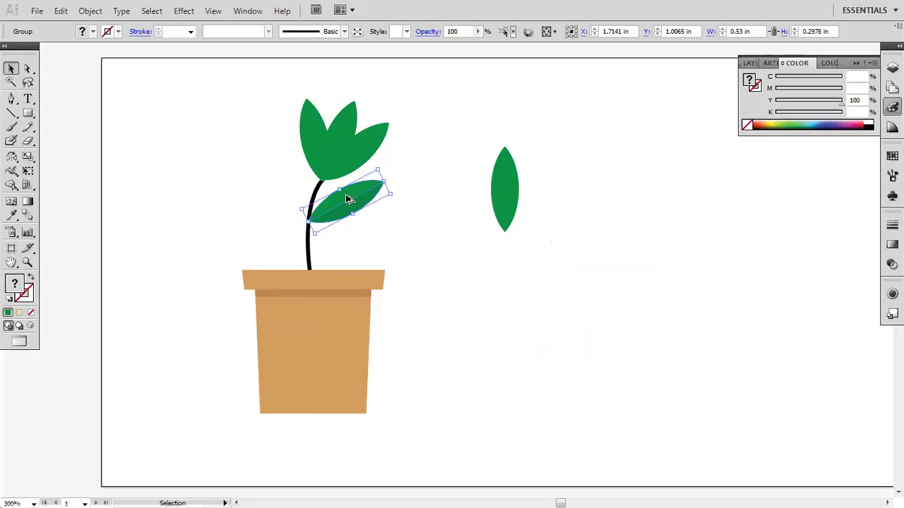
drag(345, 199, 270, 205)
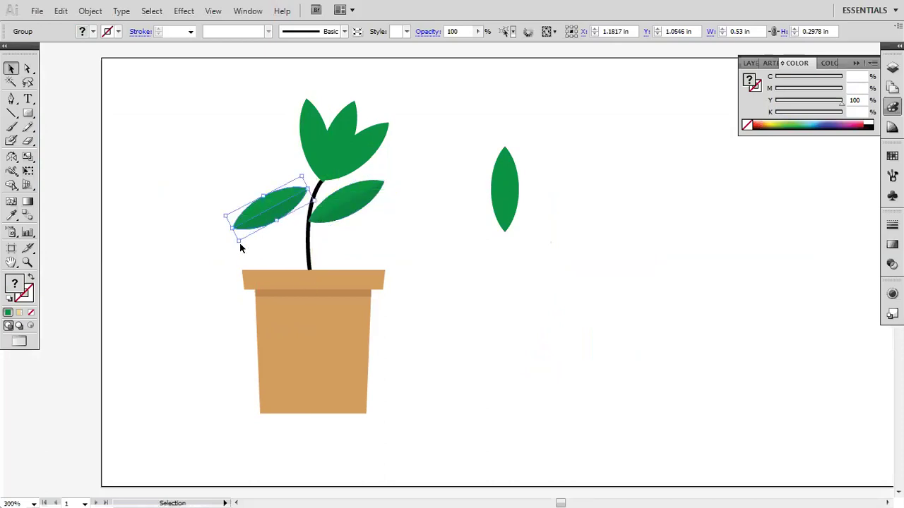
drag(236, 245, 194, 182)
drag(257, 192, 263, 191)
click(466, 161)
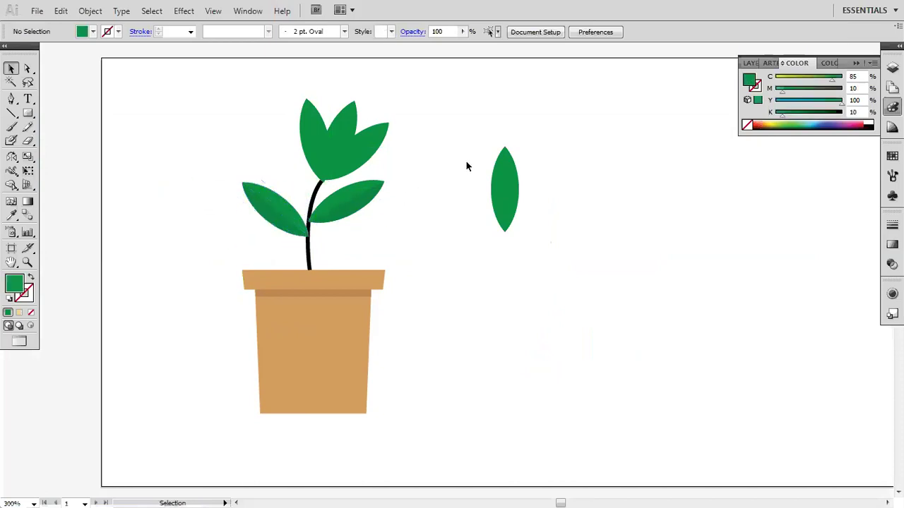
Step: Rotate the leftmost top leaf further counterclockwise and reposition it so its lower point meets the stem's tip
click(305, 144)
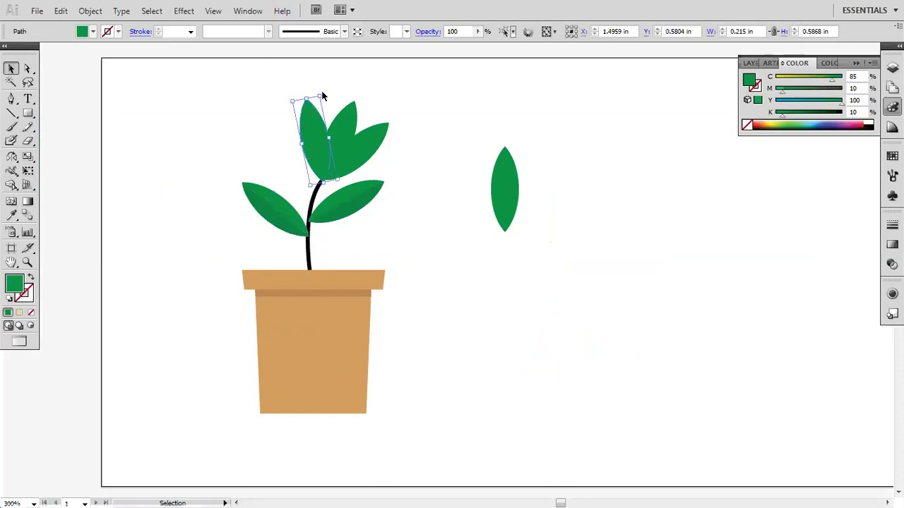
drag(321, 91, 300, 90)
mouse_move(318, 148)
mouse_down()
mouse_move(303, 144)
mouse_move(305, 153)
mouse_up()
key(Left)
key(Left)
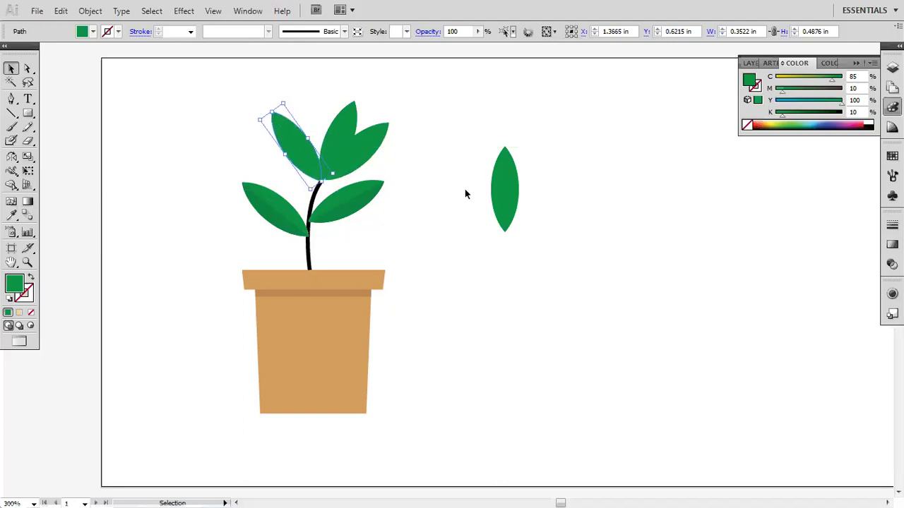
Step: Rotate the middle top leaf slightly counterclockwise and move it left so its lower point meets the stem's tip
click(423, 176)
click(342, 123)
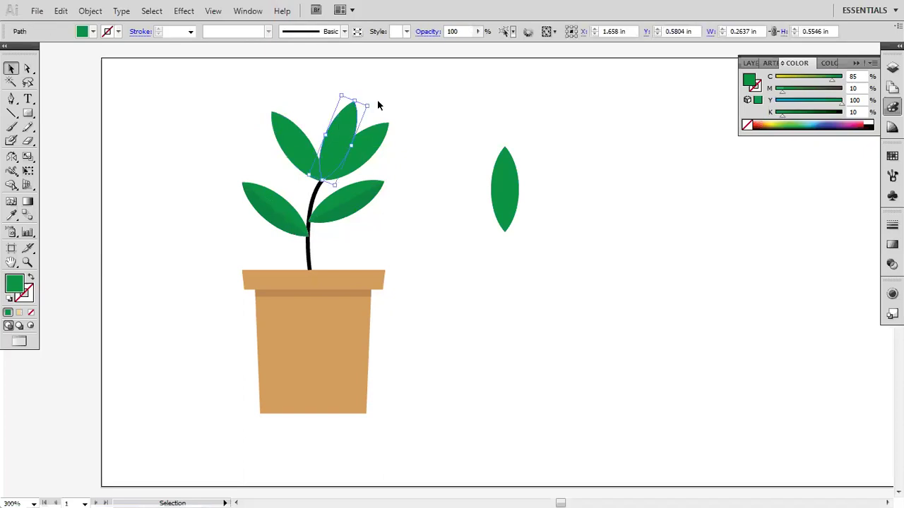
drag(372, 99, 363, 97)
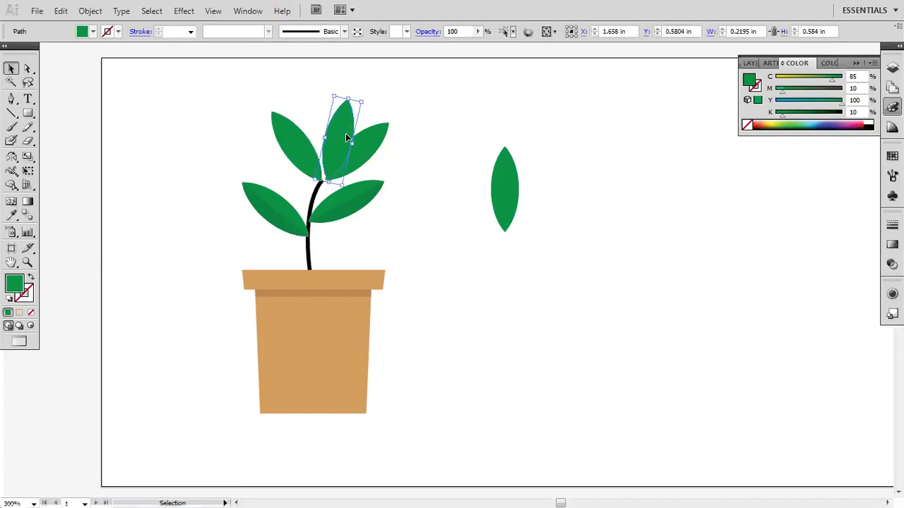
drag(339, 140, 331, 139)
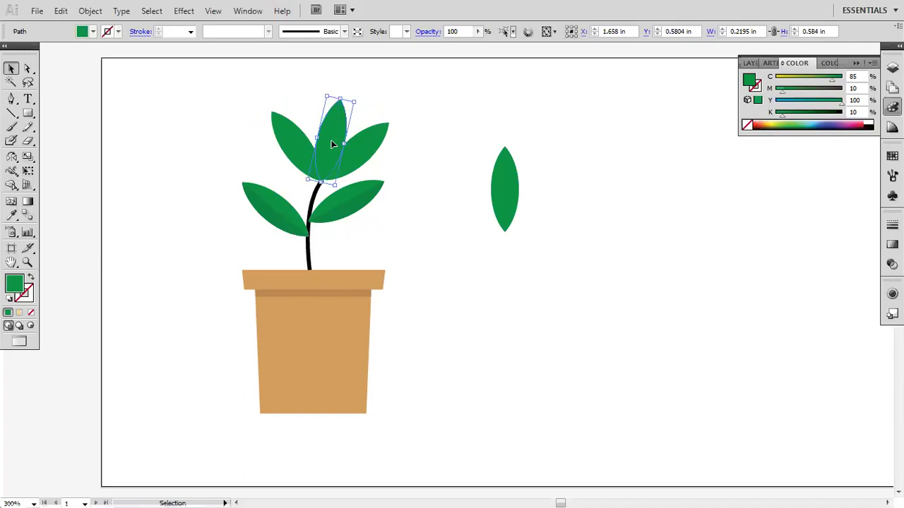
click(412, 132)
Step: Nudge the rightmost top leaf slightly down and left so its lower point meets the stem's tip
click(373, 145)
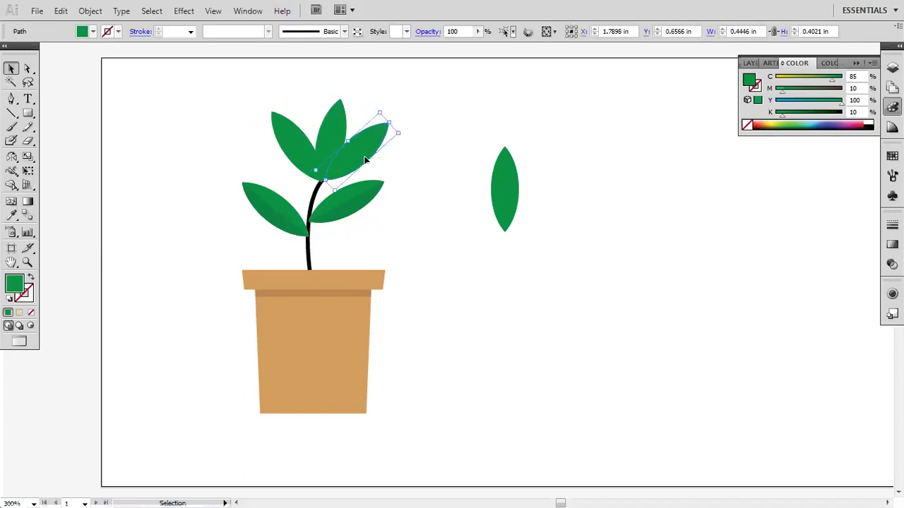
key(a)
key(Down)
key(Left)
key(v)
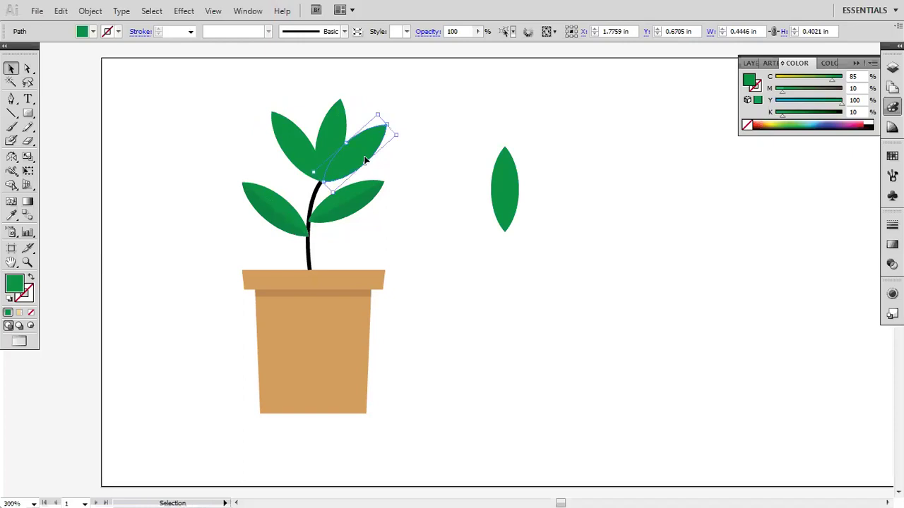
click(416, 142)
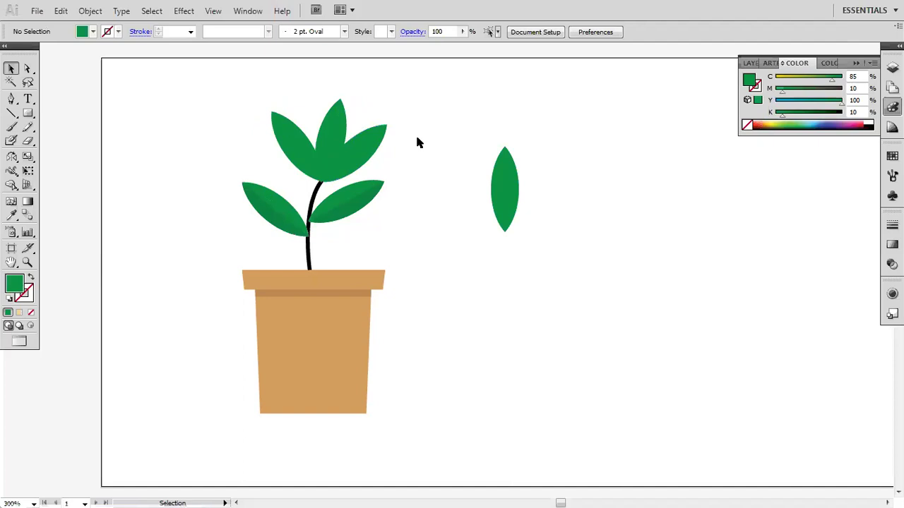
Step: Move the spare green leaf further right, away from the plant, and fill it with the yellow swatch (C 5, M 0, Y 90, K 0)
click(505, 211)
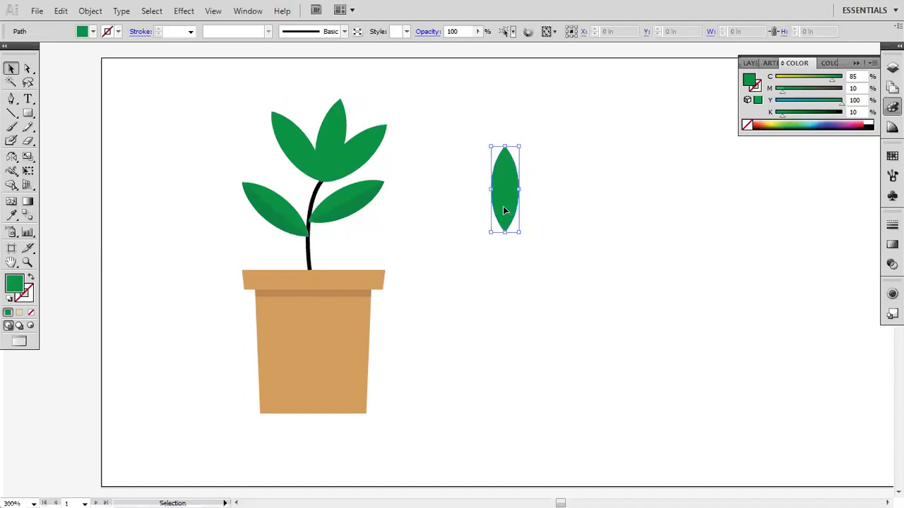
scroll(522, 212, down, 1)
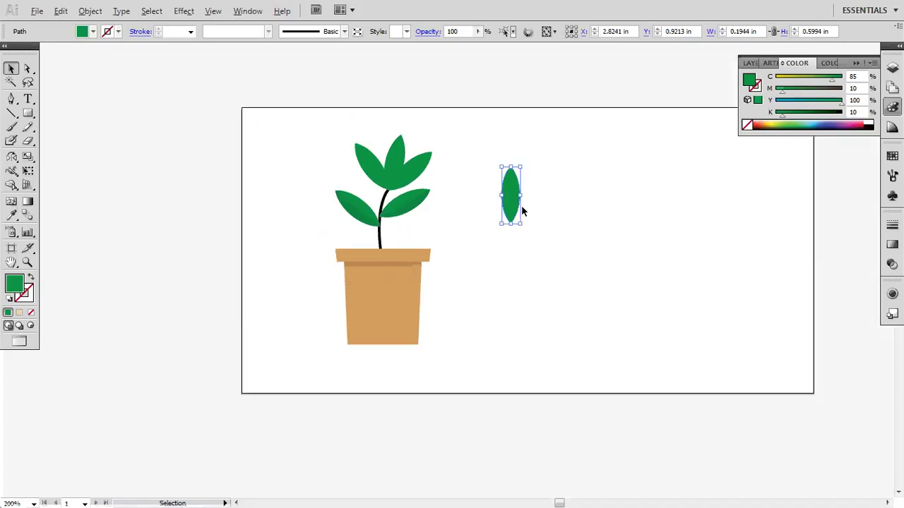
key(space)
drag(511, 195, 392, 131)
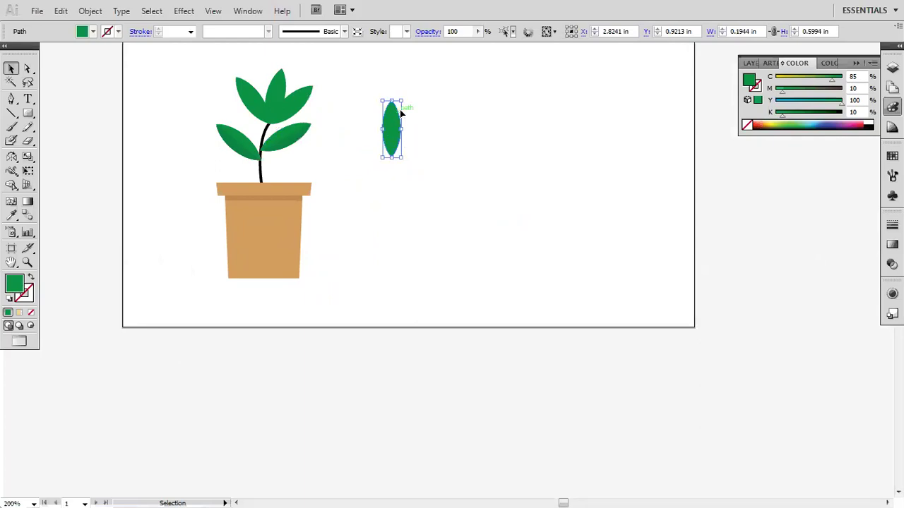
drag(397, 126, 464, 120)
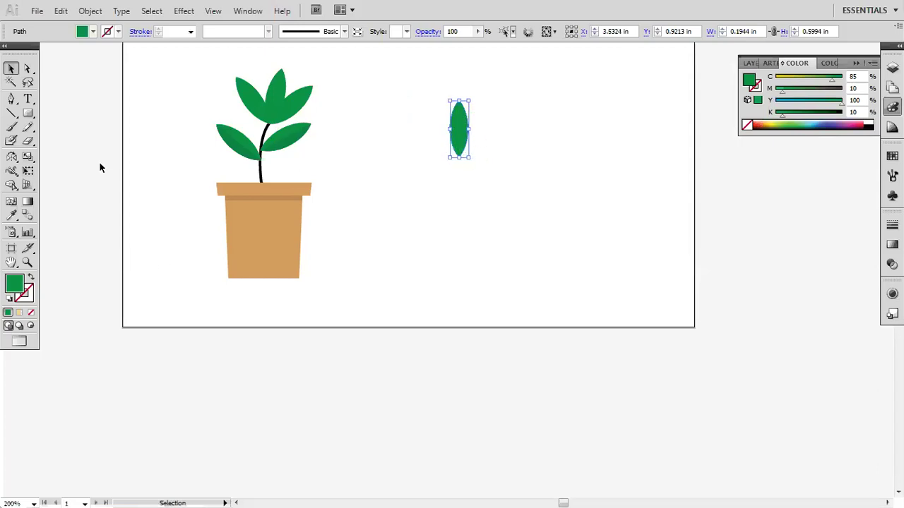
click(94, 33)
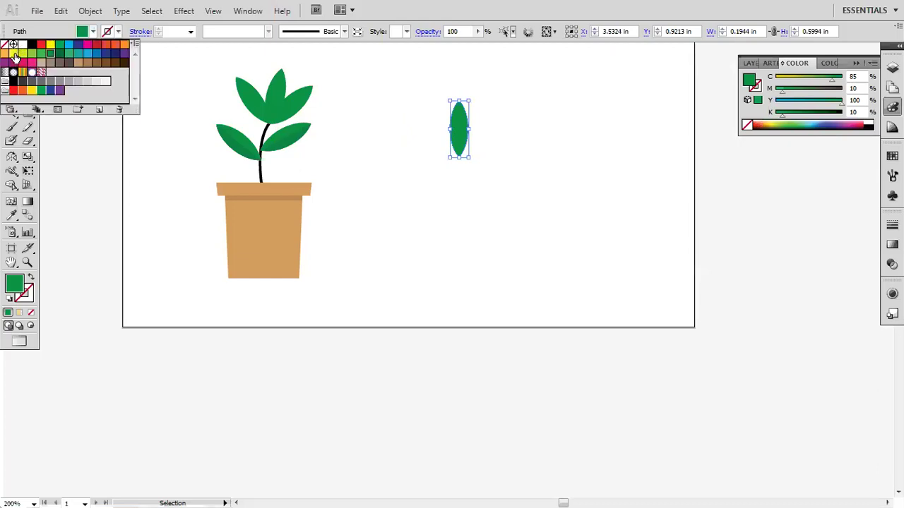
click(14, 54)
click(511, 148)
click(512, 150)
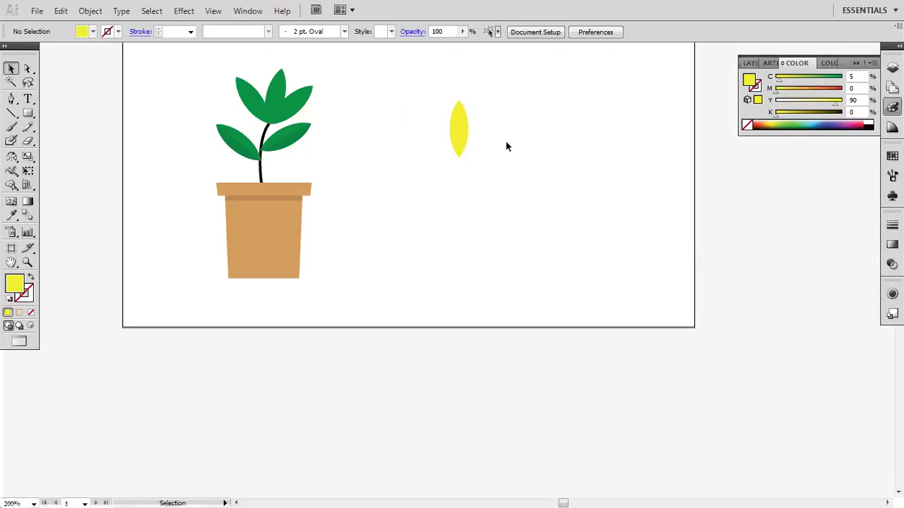
Step: Move the yellow leaf slightly right and rotate it 90° so it lies horizontally
drag(460, 131, 470, 131)
scroll(480, 130, up, 2)
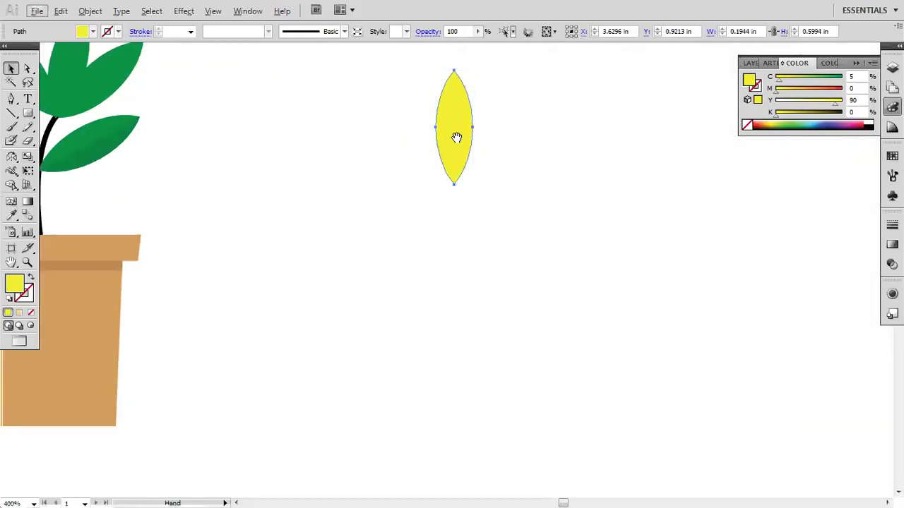
drag(456, 137, 457, 188)
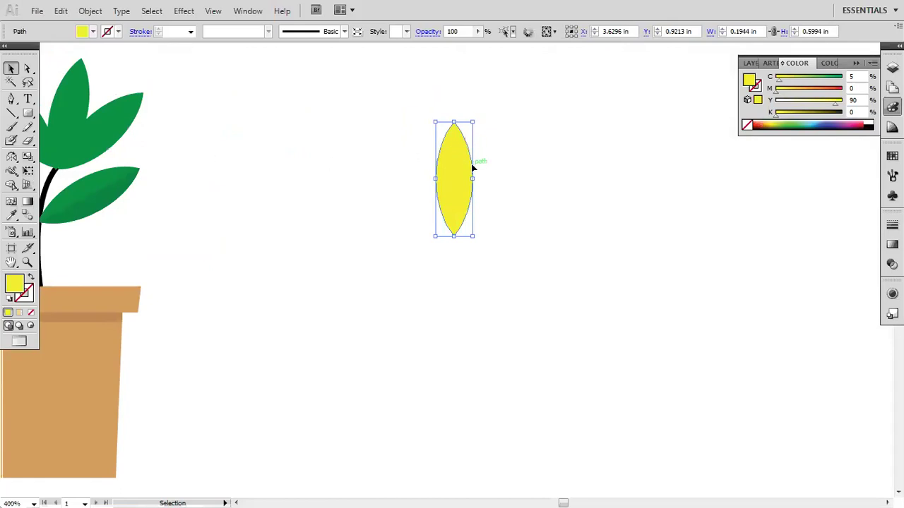
drag(476, 119, 514, 185)
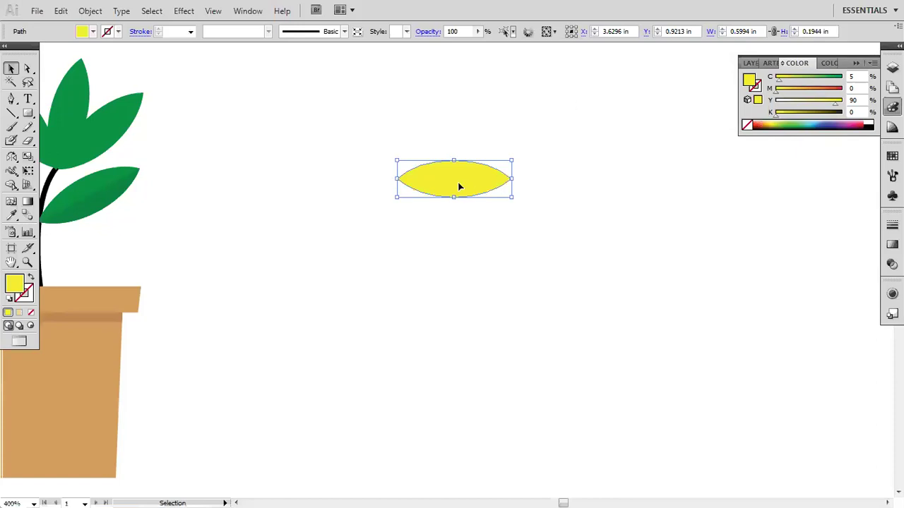
scroll(455, 207, down, 2)
click(423, 258)
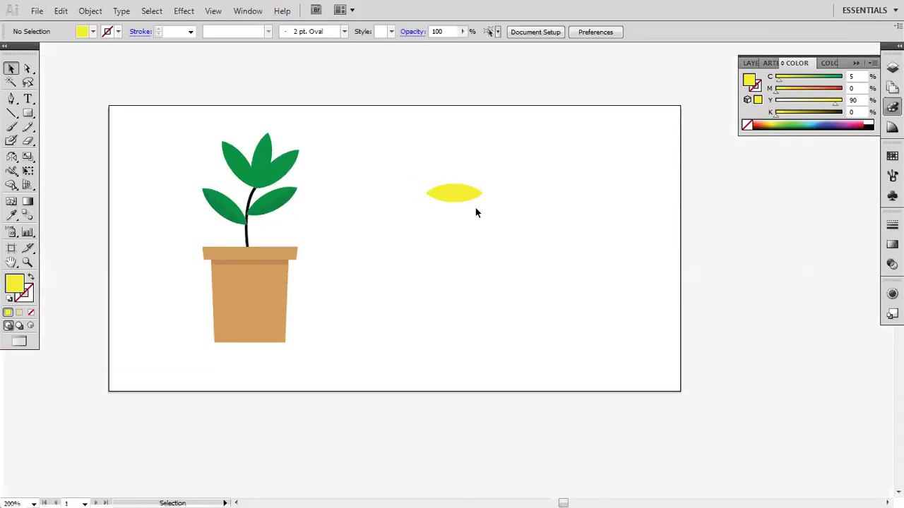
Step: Place the yellow leaf just right of the plant's foliage, standing almost upright
click(477, 199)
drag(485, 207, 315, 181)
click(386, 286)
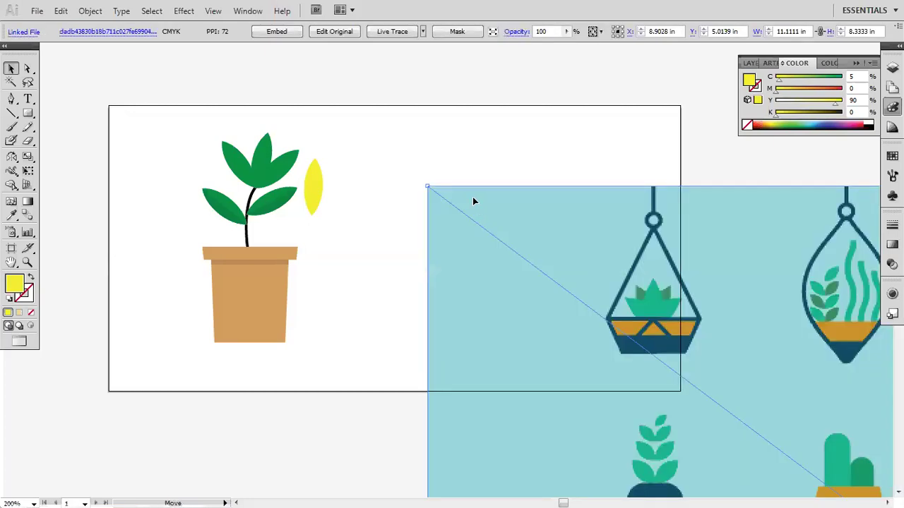
Step: Scale the linked potted-plants reference image down to about 2.85 in wide and place it inside the artboard, right of the plant
drag(427, 185, 652, 330)
drag(753, 366, 443, 130)
drag(331, 96, 586, 281)
drag(717, 349, 424, 121)
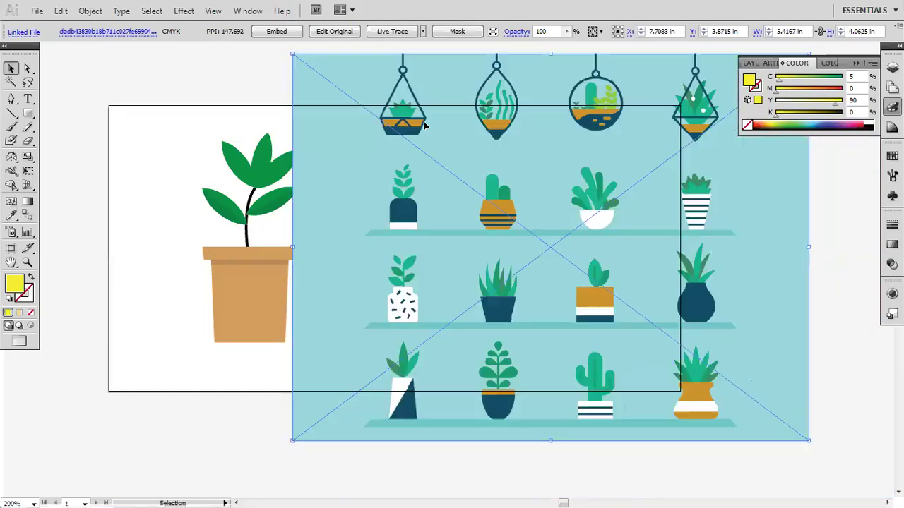
drag(293, 55, 547, 261)
drag(638, 293, 458, 192)
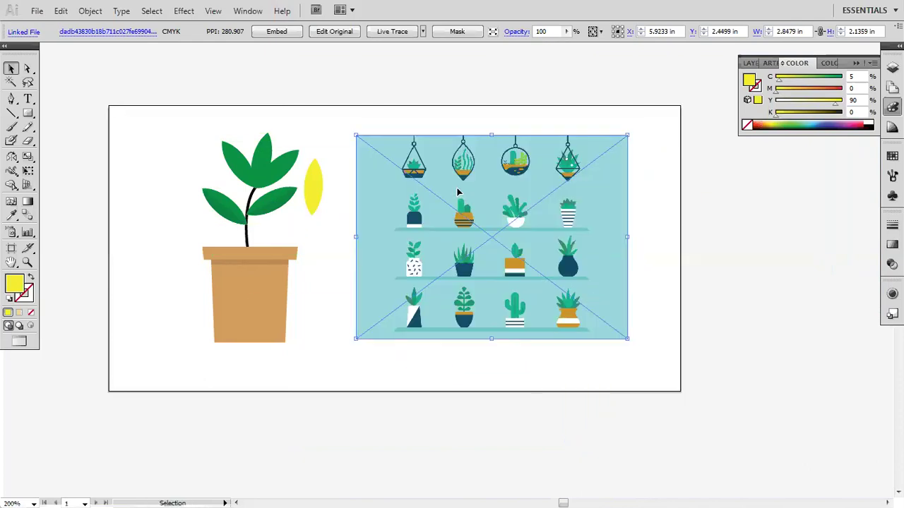
click(670, 299)
Step: Group the terracotta pot's body with its rim
scroll(418, 314, up, 1)
scroll(422, 344, down, 1)
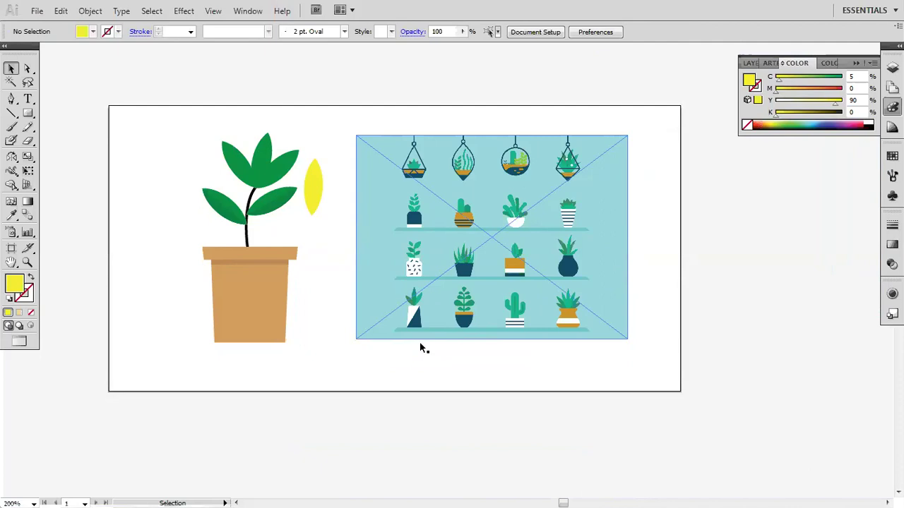
scroll(420, 327, up, 8)
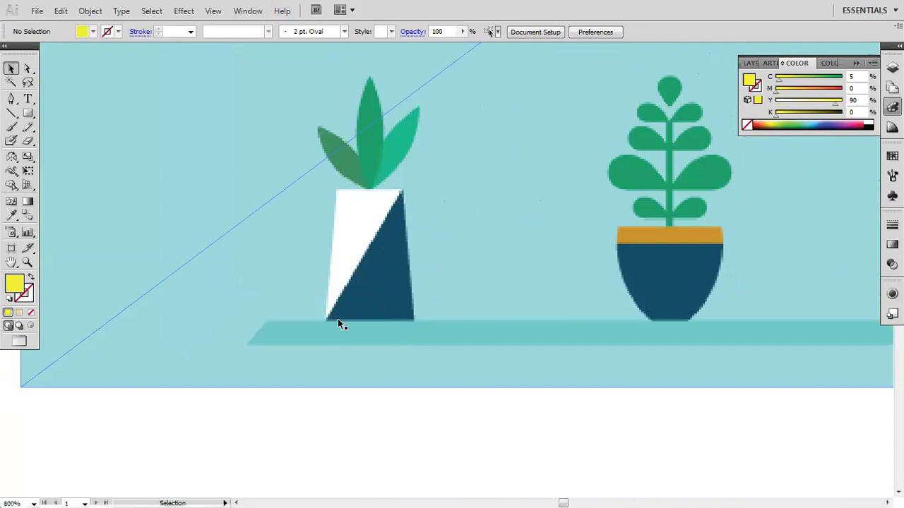
scroll(337, 318, down, 4)
drag(173, 242, 339, 206)
click(300, 208)
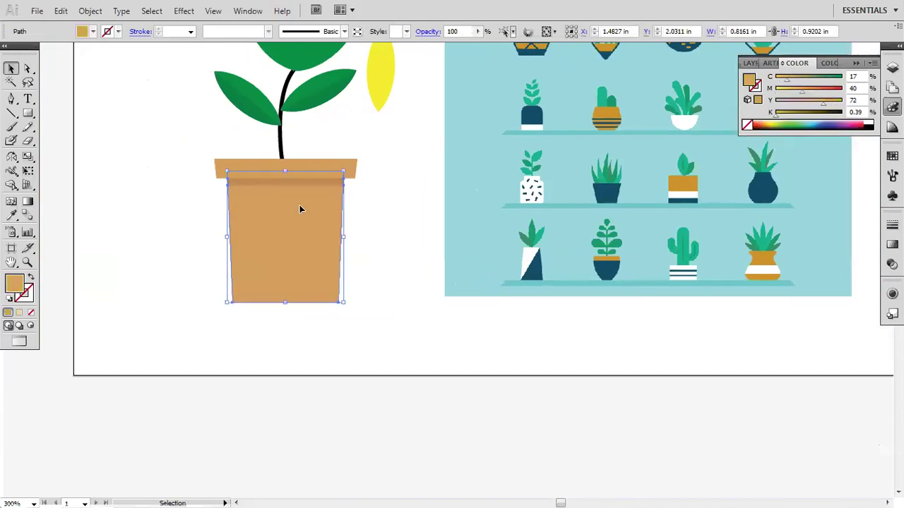
shift+click(346, 164)
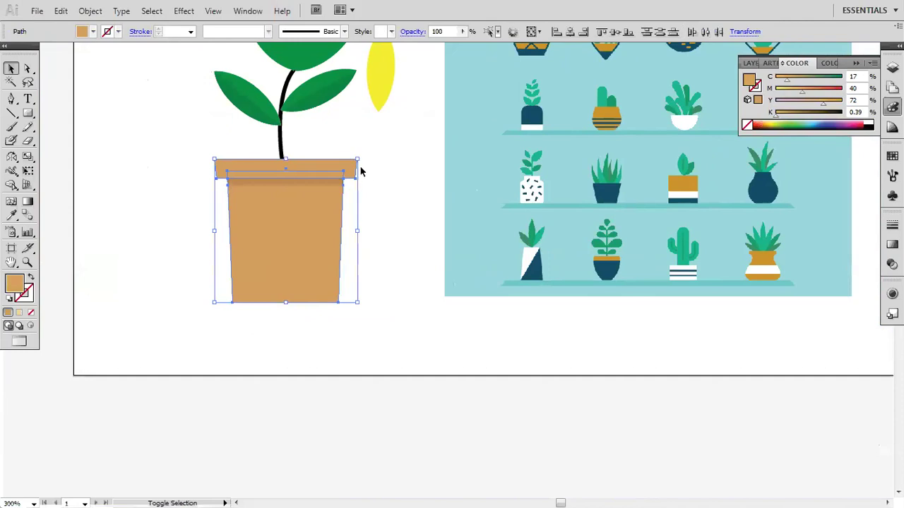
key(ctrl+g)
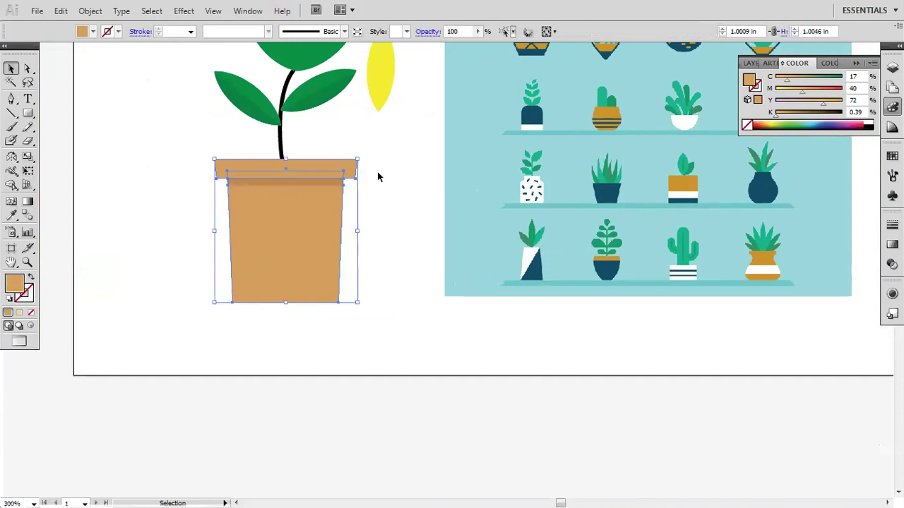
click(378, 177)
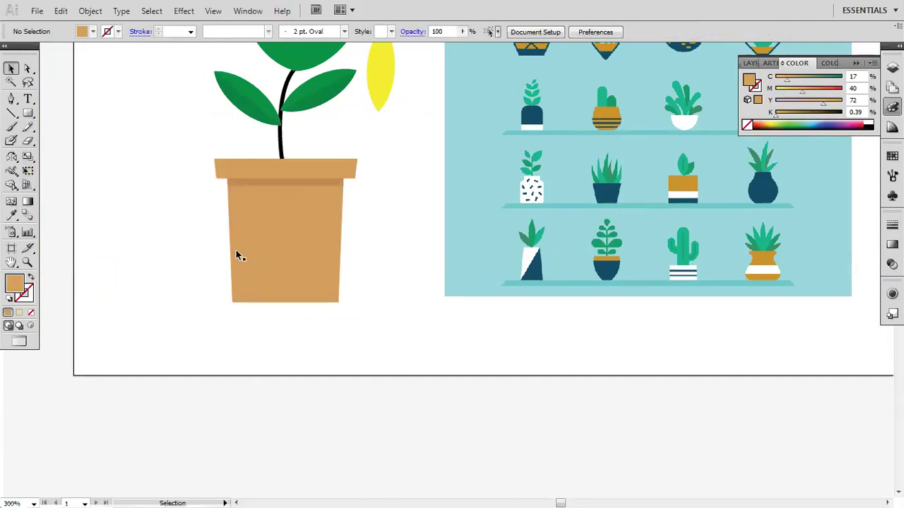
Step: Draw a rectangle about 0.55 by 1.15 in covering the pot's right half, starting on the pot's vertical centreline
click(27, 113)
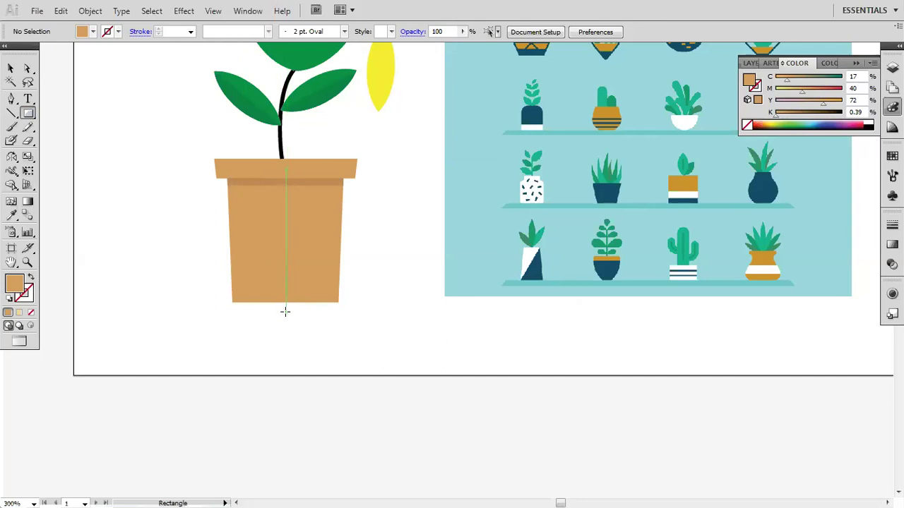
drag(285, 312, 365, 148)
click(13, 68)
double_click(346, 246)
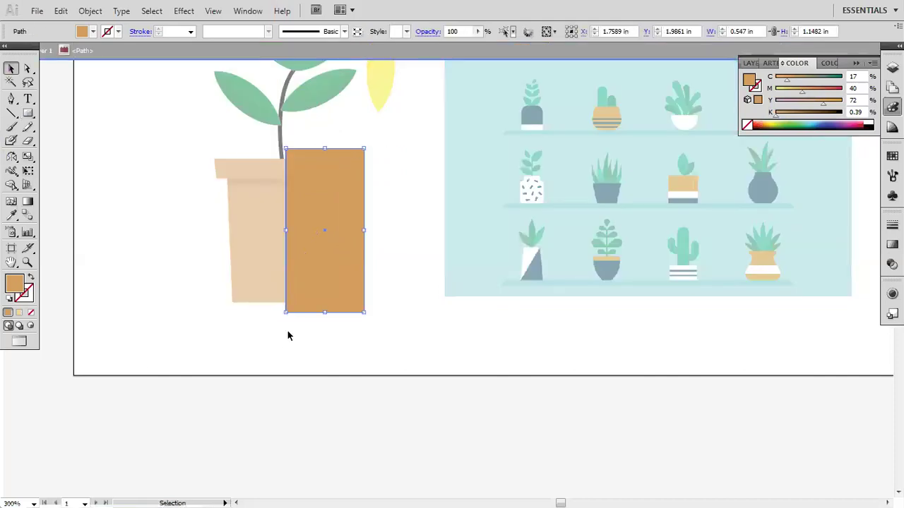
double_click(280, 357)
Step: Fill the rectangle over the pot's right half with the slightly darker brown C48D57
click(343, 282)
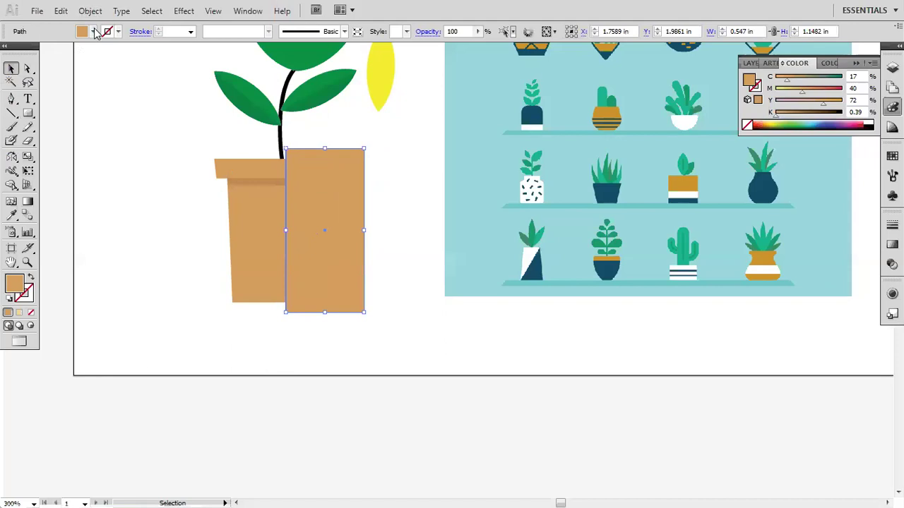
click(94, 32)
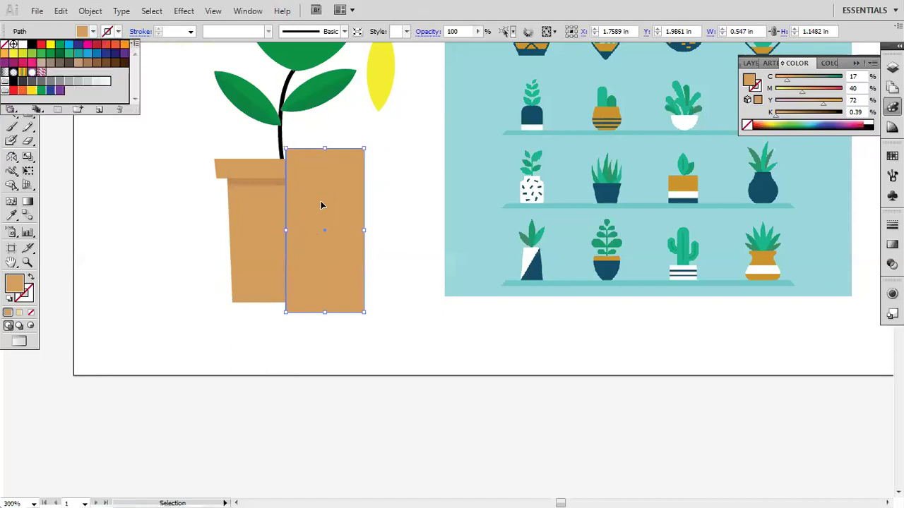
click(9, 287)
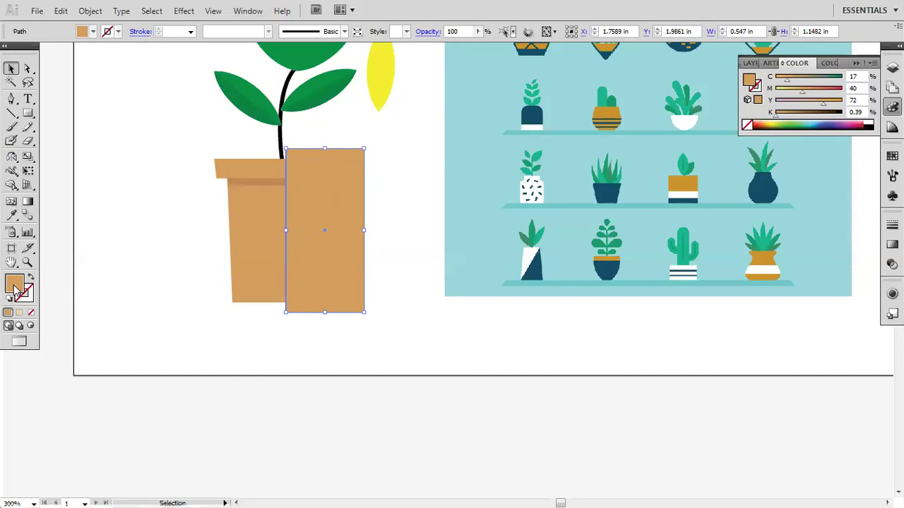
double_click(15, 286)
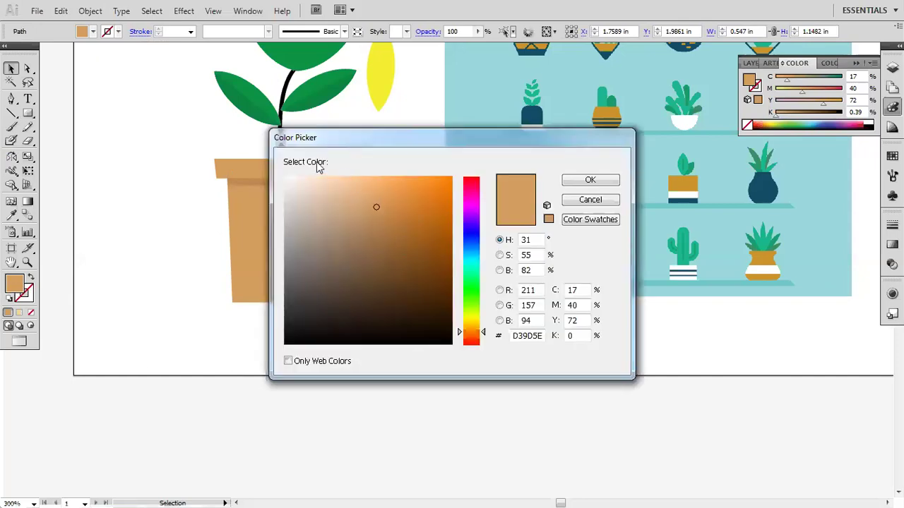
click(609, 181)
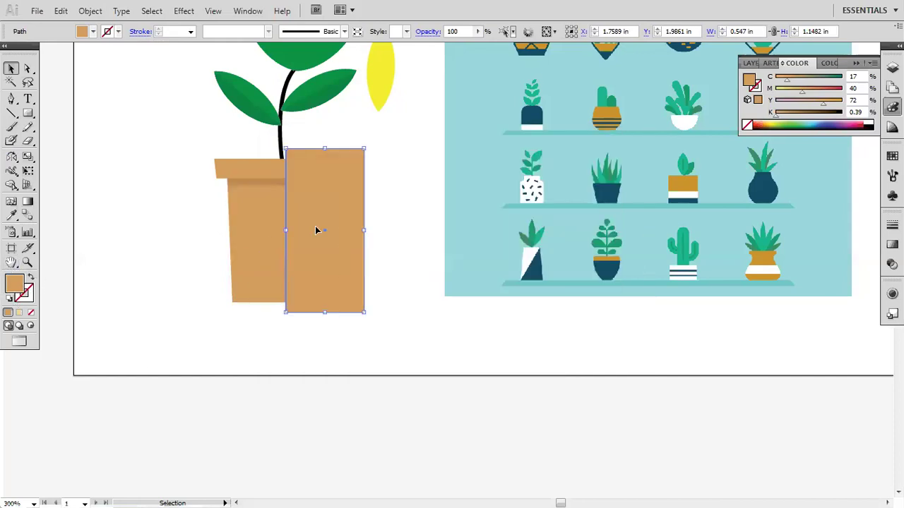
double_click(17, 287)
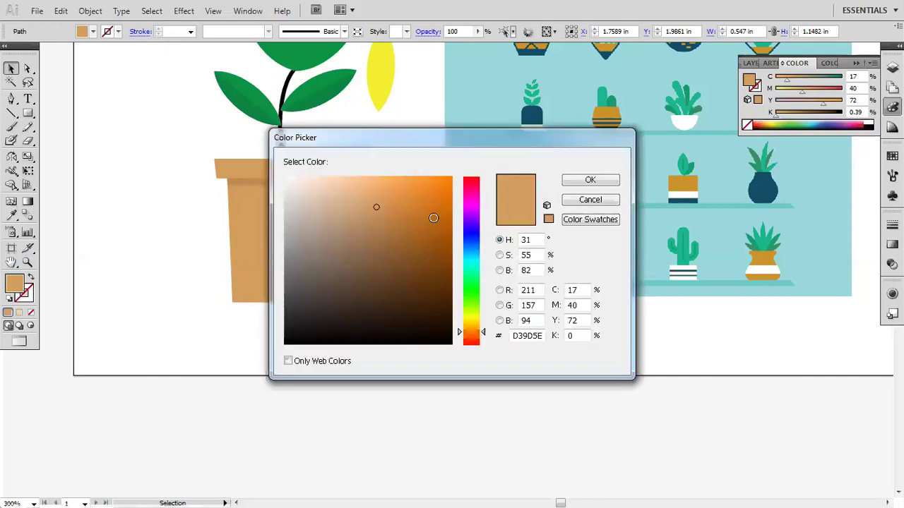
click(378, 215)
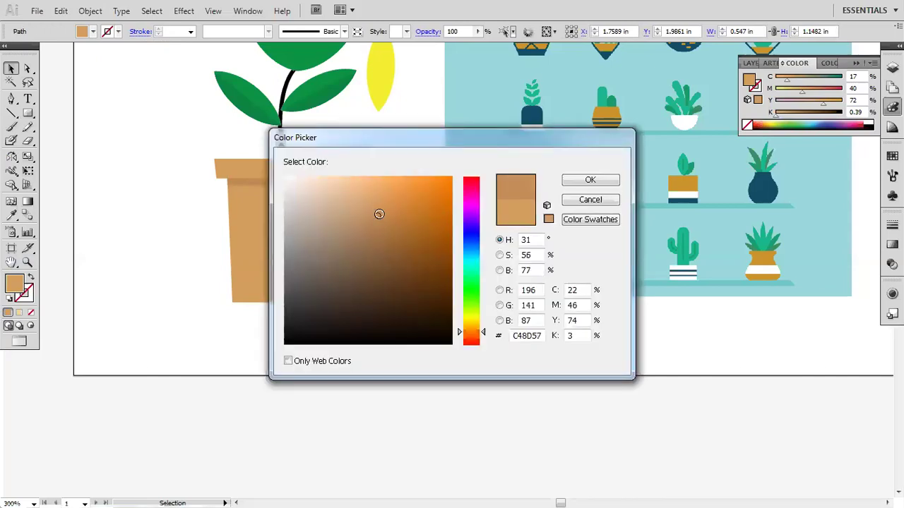
click(590, 182)
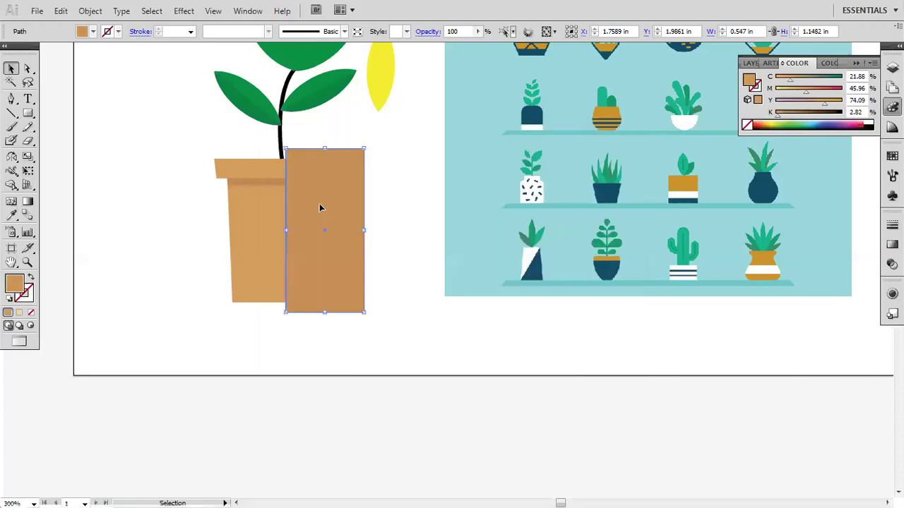
Step: Trim the darker rectangle to the pot's outline with the Shape Builder, removing the part that extends beyond the pot
shift+click(268, 231)
click(12, 185)
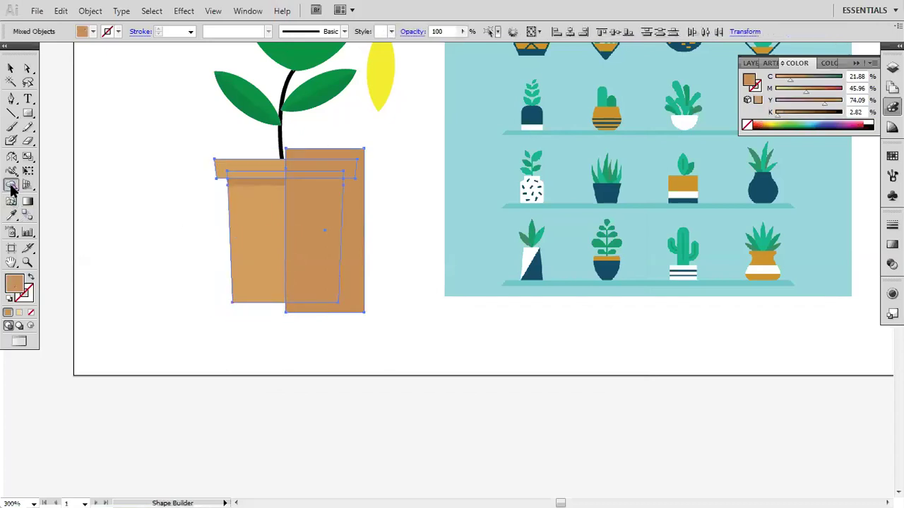
alt+click(362, 238)
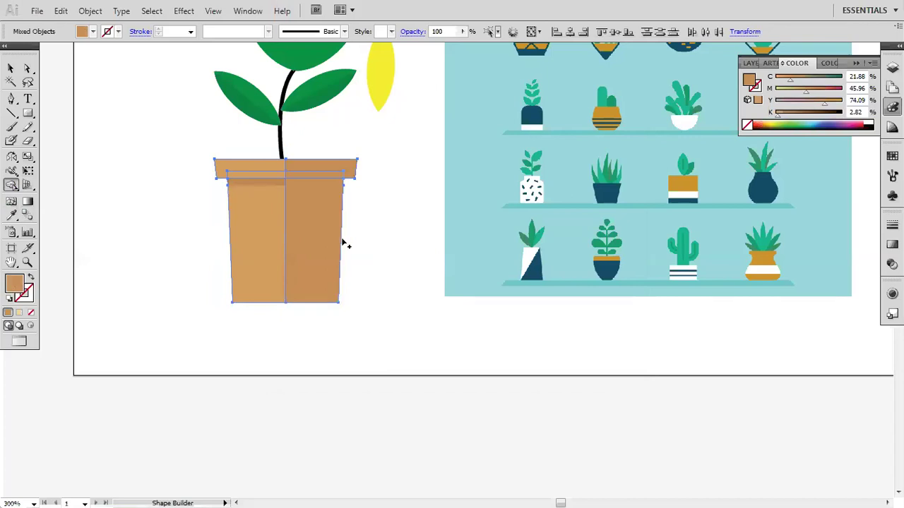
click(10, 68)
click(375, 220)
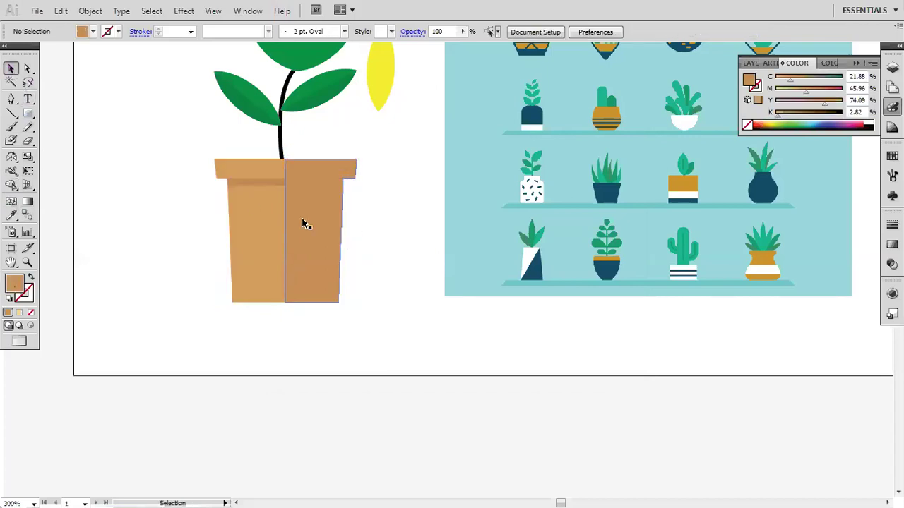
click(305, 222)
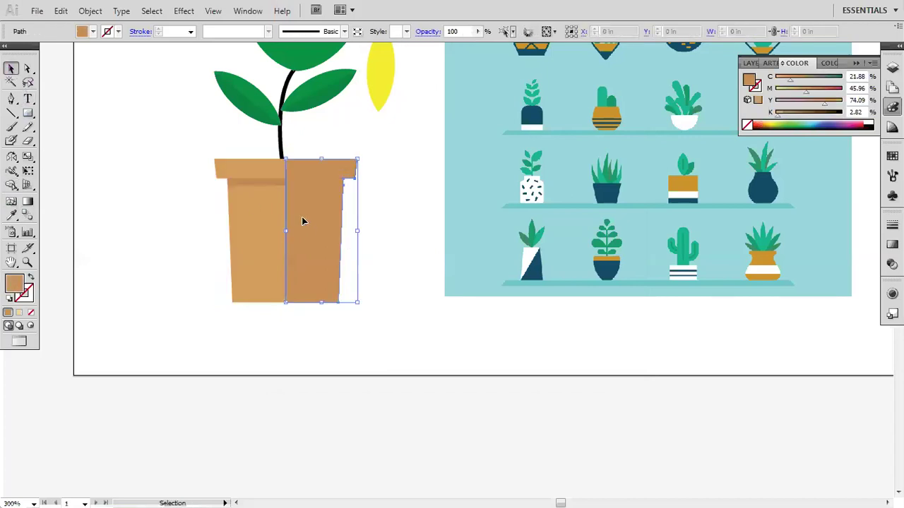
Step: Bring the thin shadow strip beneath the pot's rim to the front, above the darker right half
click(278, 185)
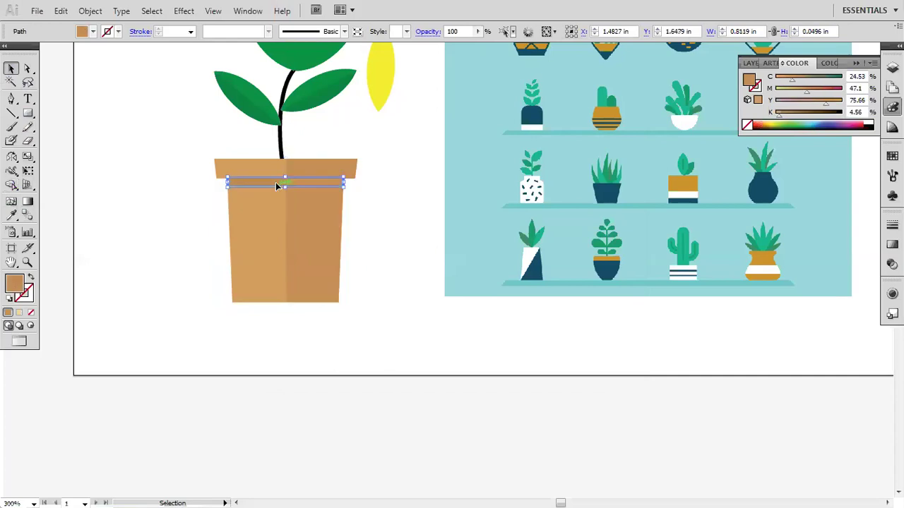
right_click(277, 184)
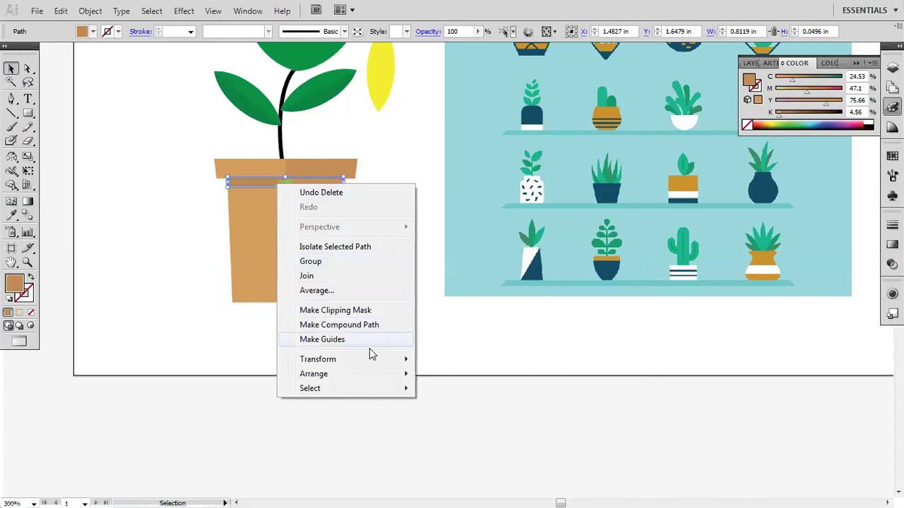
mouse_move(376, 375)
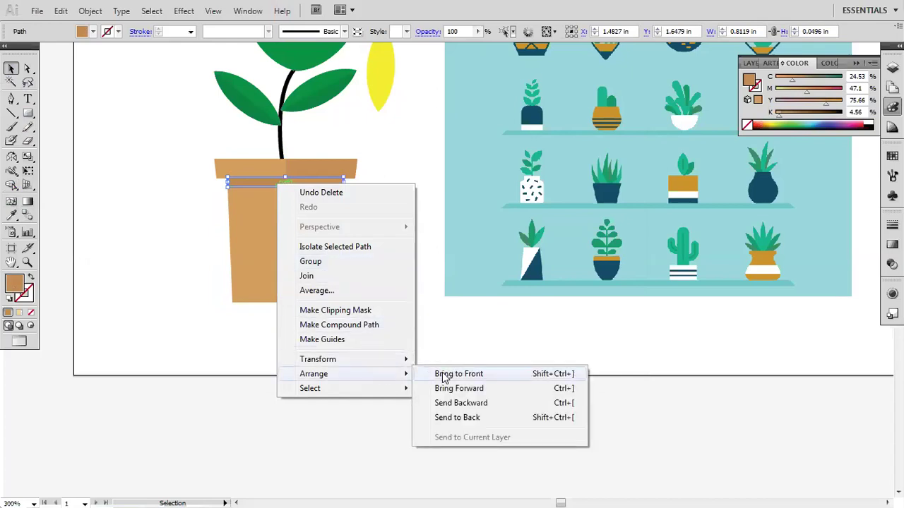
click(444, 375)
click(389, 181)
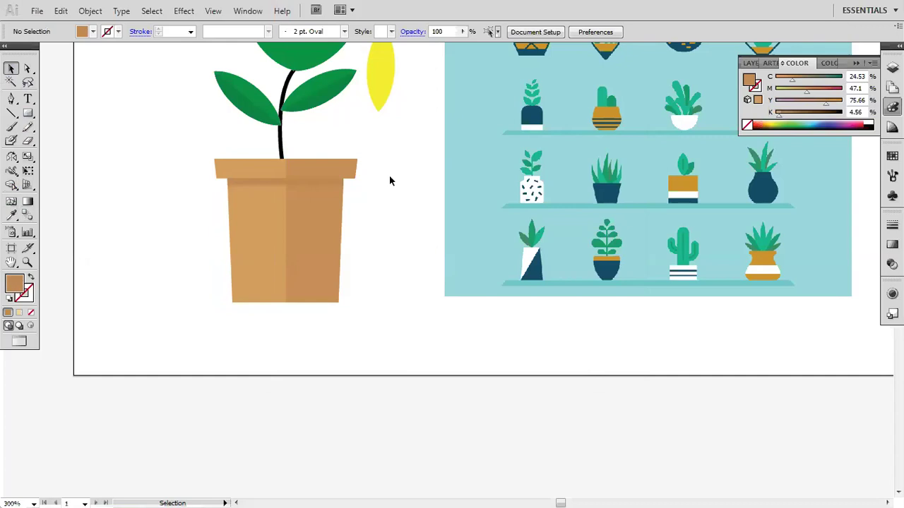
Step: Fill the shadow strip beneath the rim with a darker brown, about C 29, M 53, Y 79, K 10
click(308, 185)
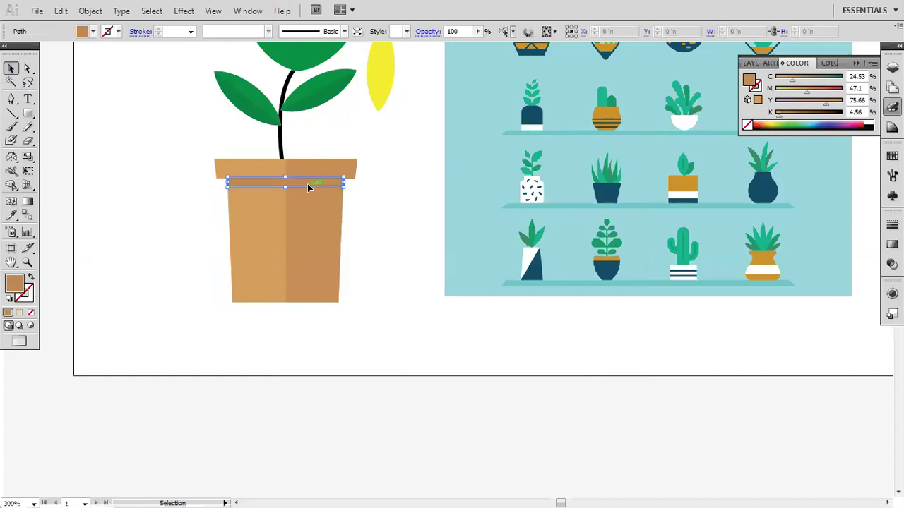
scroll(308, 185, up, 3)
scroll(308, 188, up, 3)
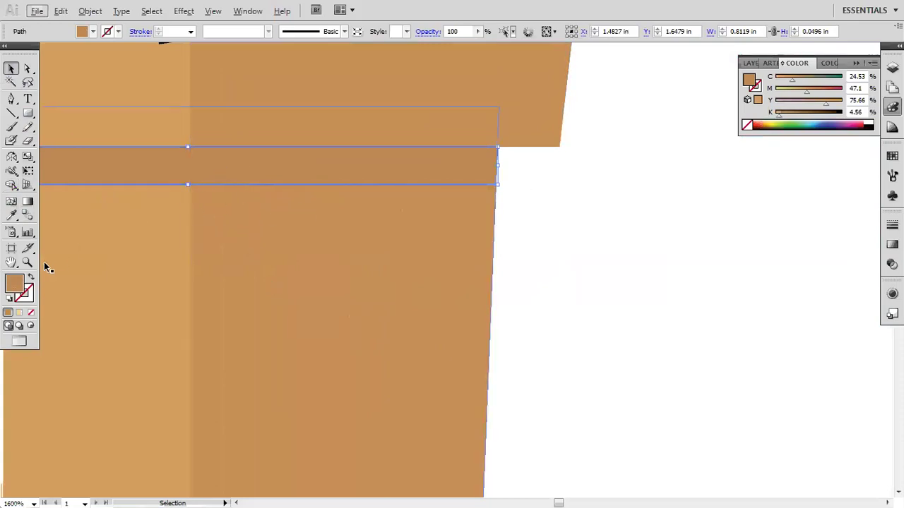
click(532, 221)
click(428, 224)
click(240, 167)
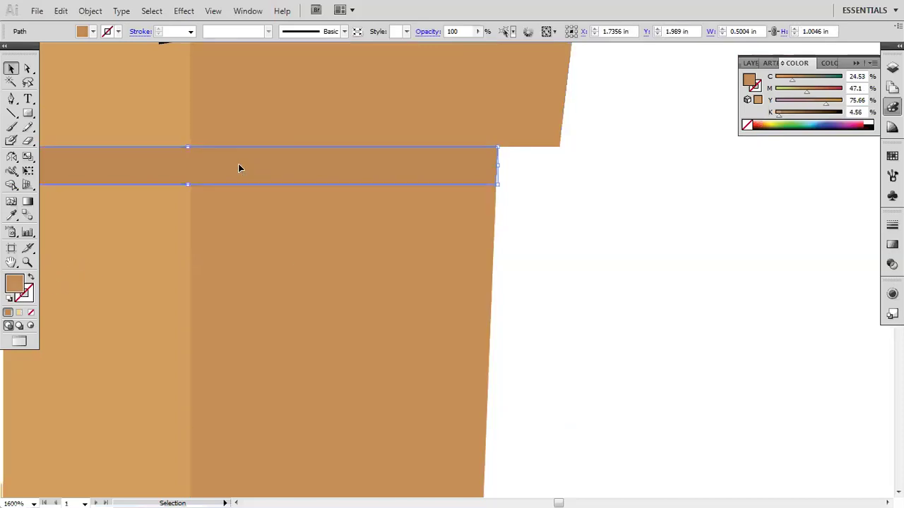
double_click(21, 286)
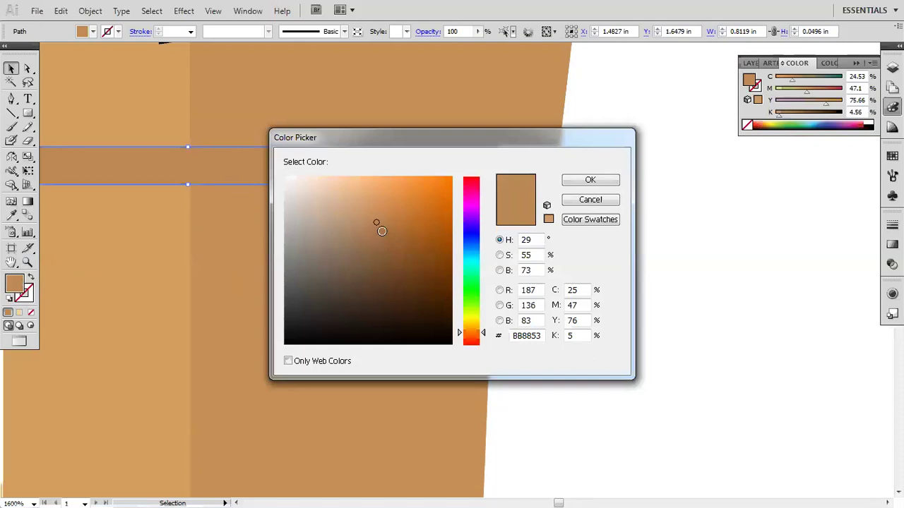
click(383, 231)
click(591, 180)
click(616, 252)
scroll(562, 246, down, 3)
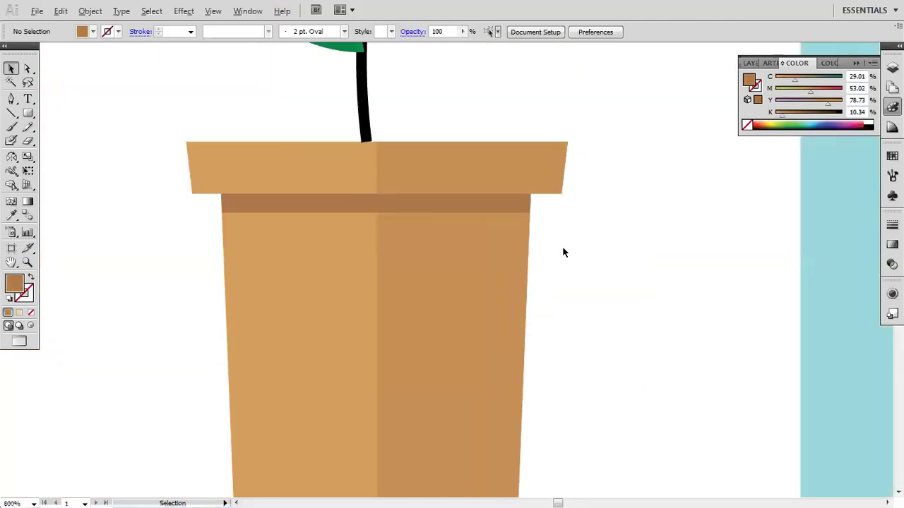
Step: Draw a closed triangle with the Pen tool over the pot, running diagonally from its lower-left corner to its upper-right corner and covering the lower-right side
key(space)
drag(457, 252, 409, 152)
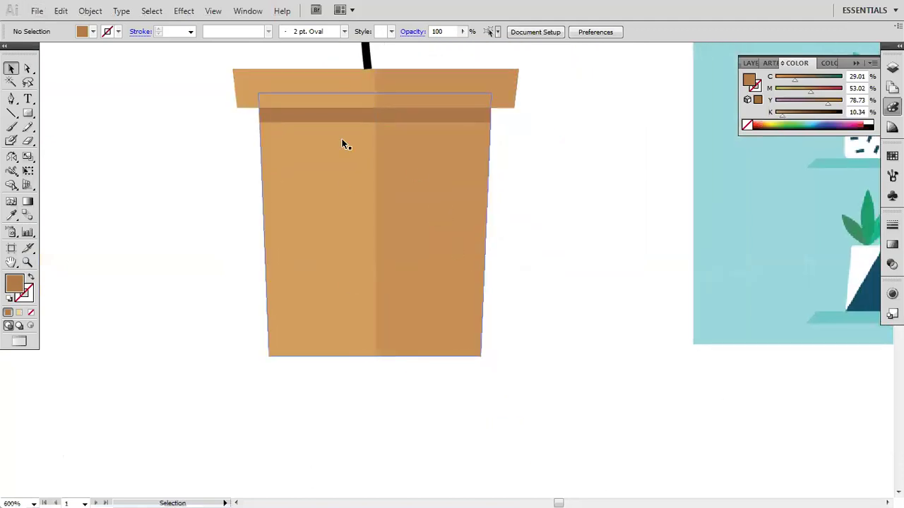
drag(676, 257, 349, 239)
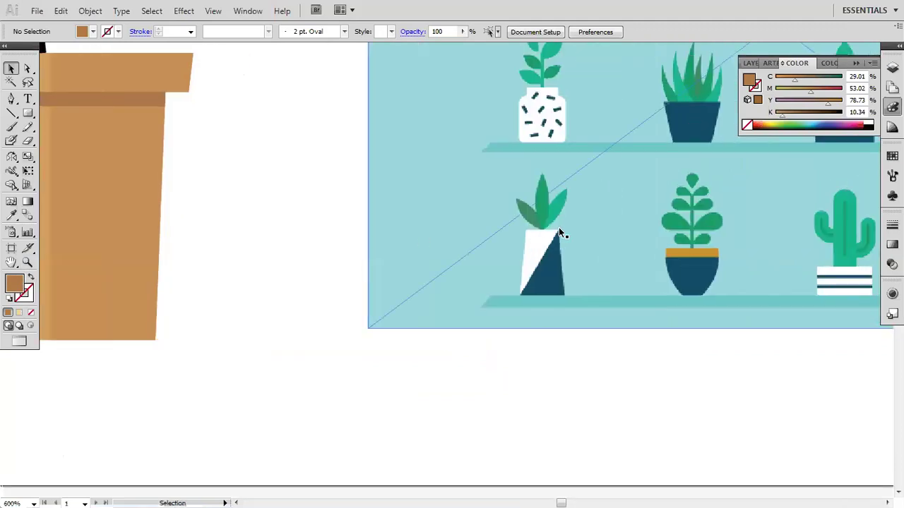
drag(294, 195, 338, 179)
drag(289, 216, 442, 204)
drag(337, 297, 343, 396)
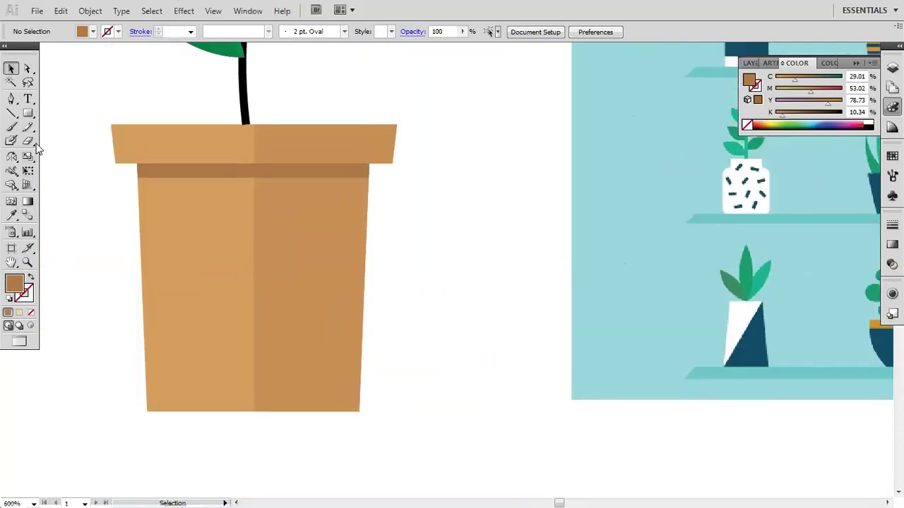
click(12, 114)
click(12, 99)
click(138, 423)
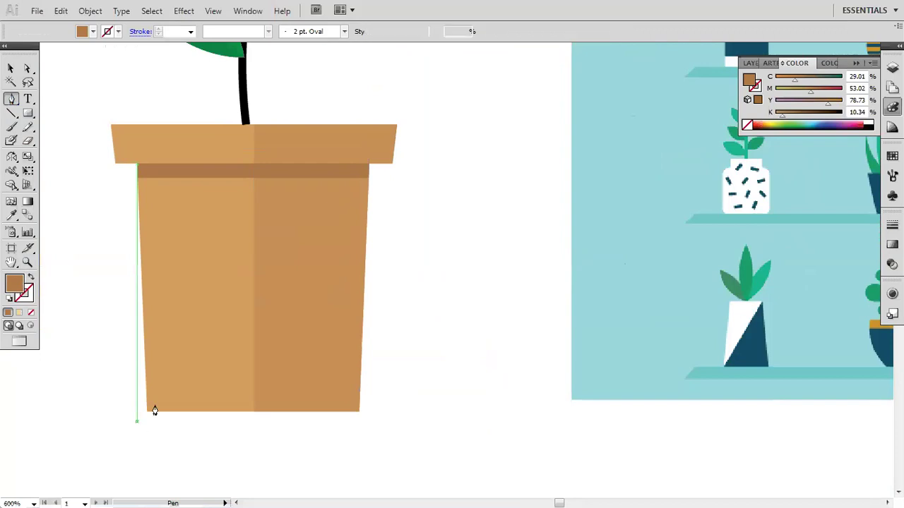
click(398, 125)
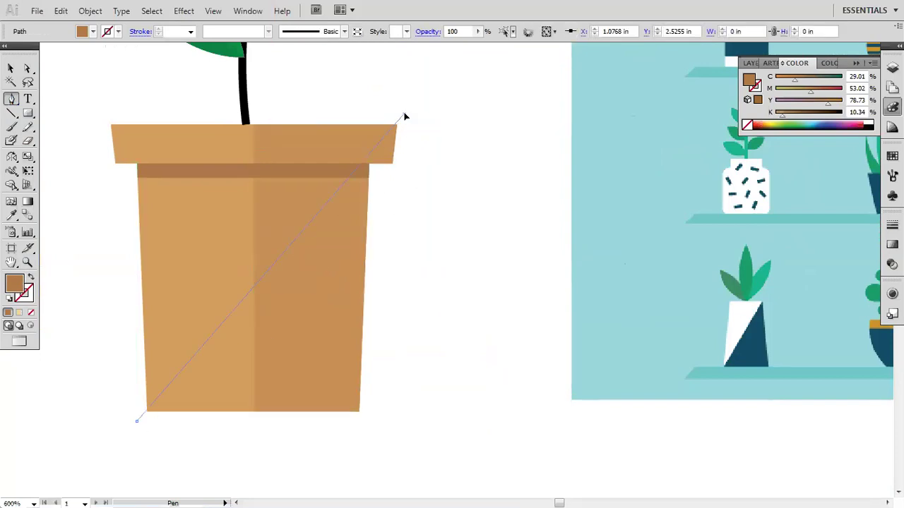
click(404, 429)
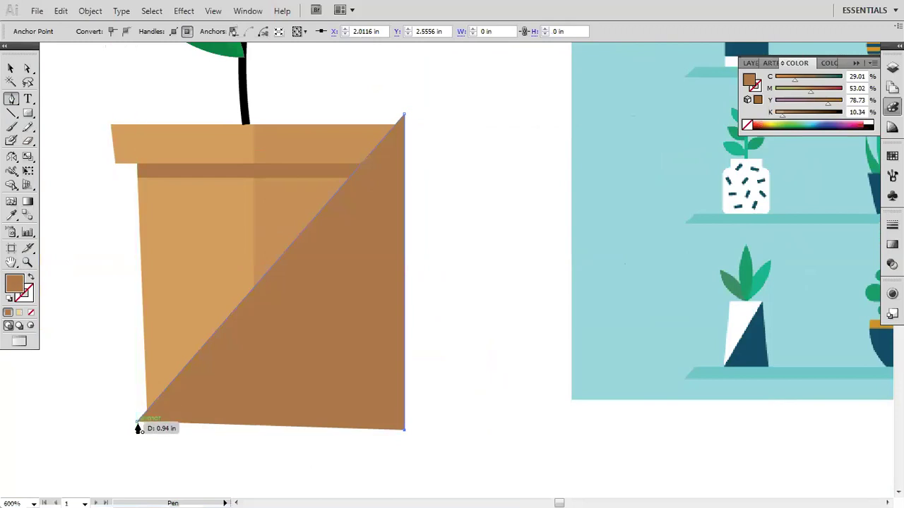
click(137, 422)
Step: Trim the diagonal triangle to the pot's outline with the Shape Builder and delete the trimmed shape
click(12, 69)
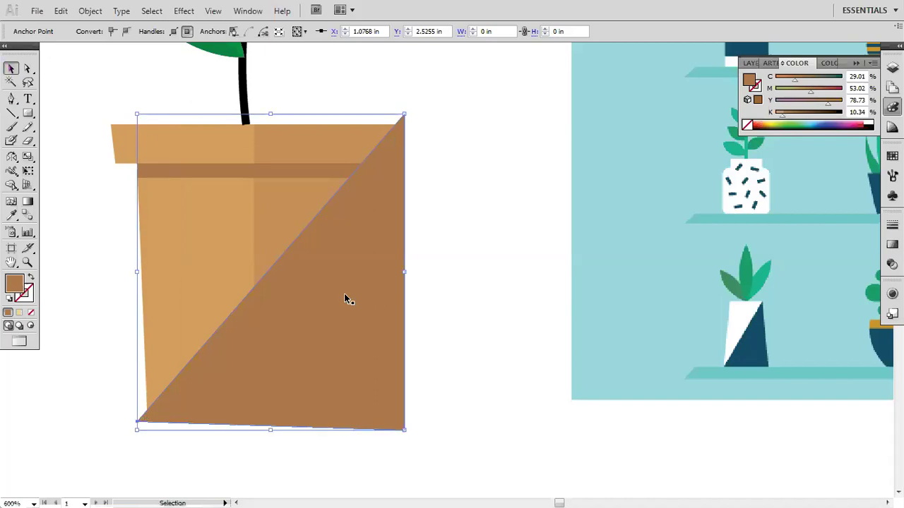
shift+click(209, 213)
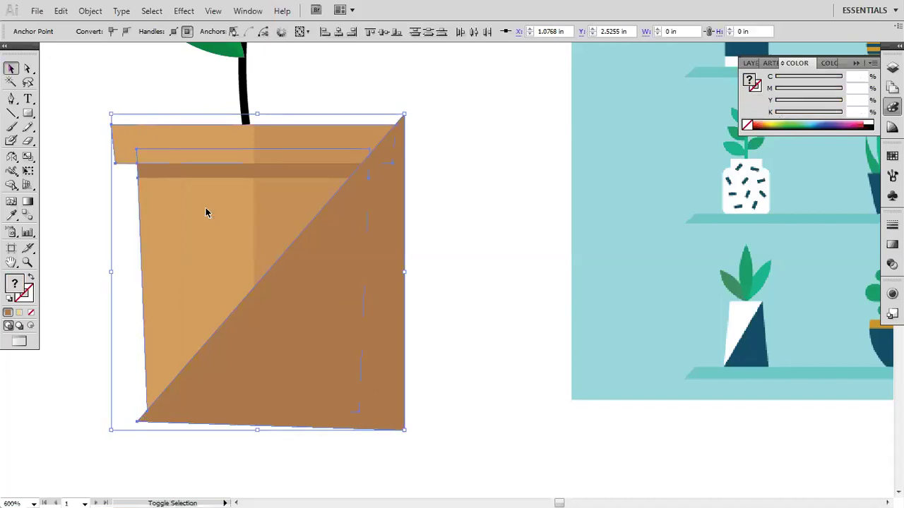
click(10, 185)
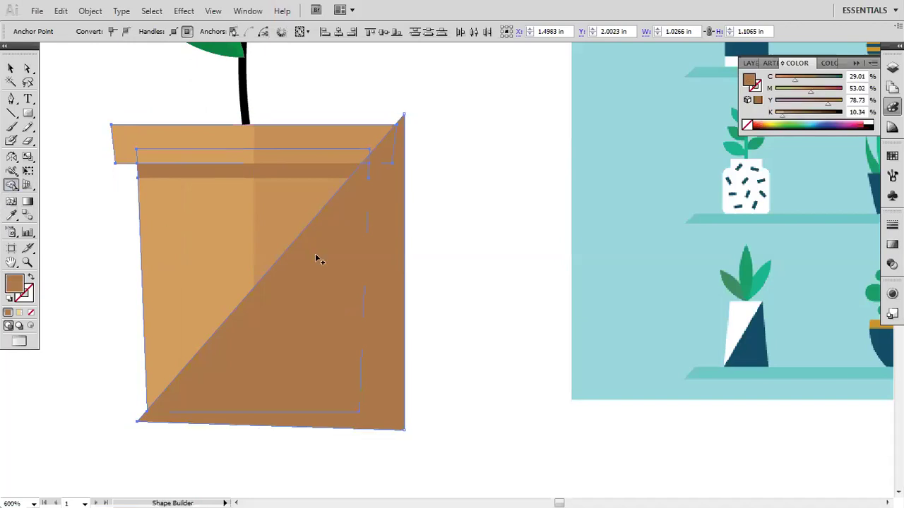
mouse_move(454, 314)
mouse_down()
mouse_move(415, 361)
mouse_move(396, 416)
mouse_up()
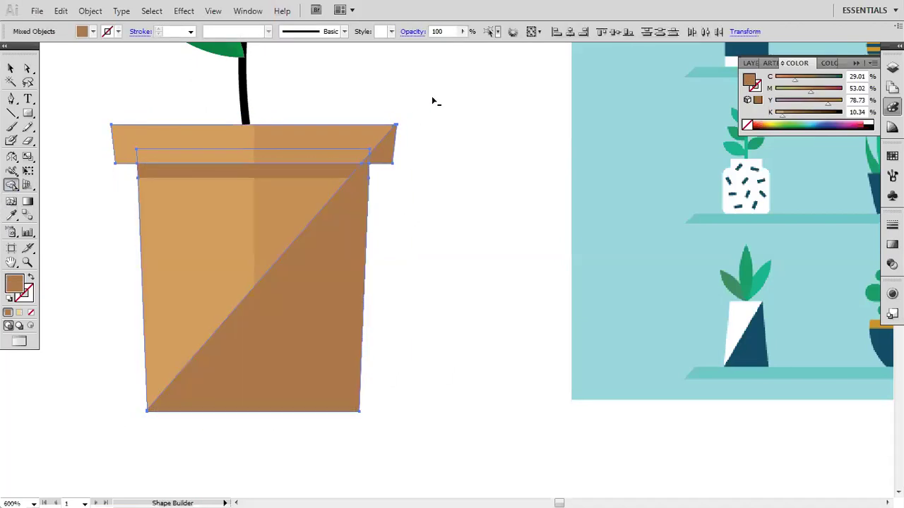
click(11, 68)
click(471, 211)
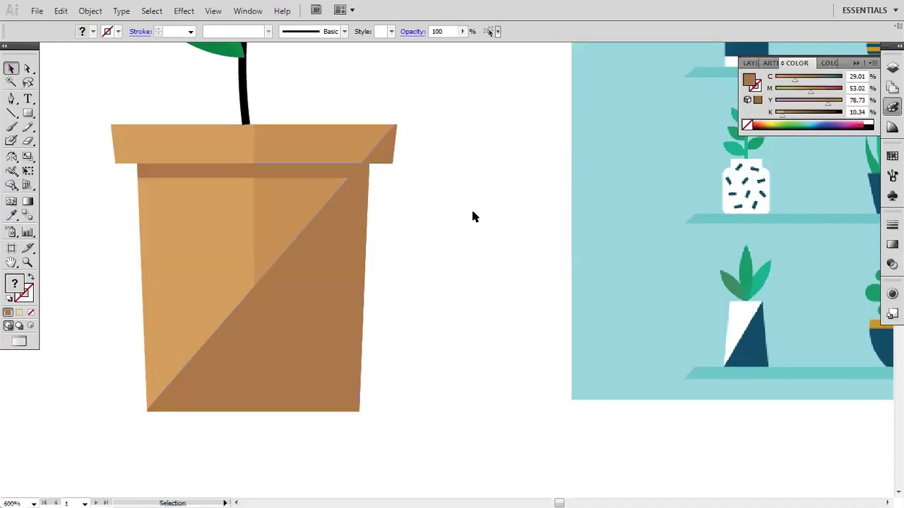
click(327, 252)
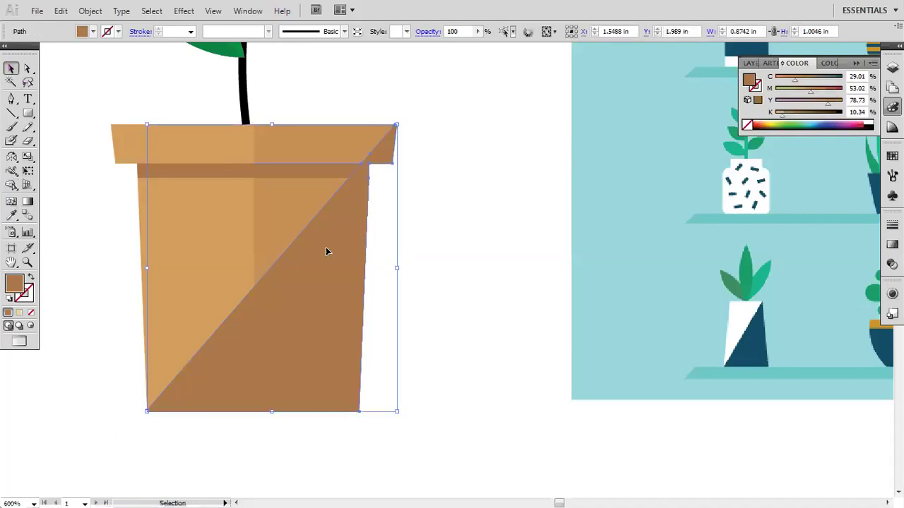
key(Delete)
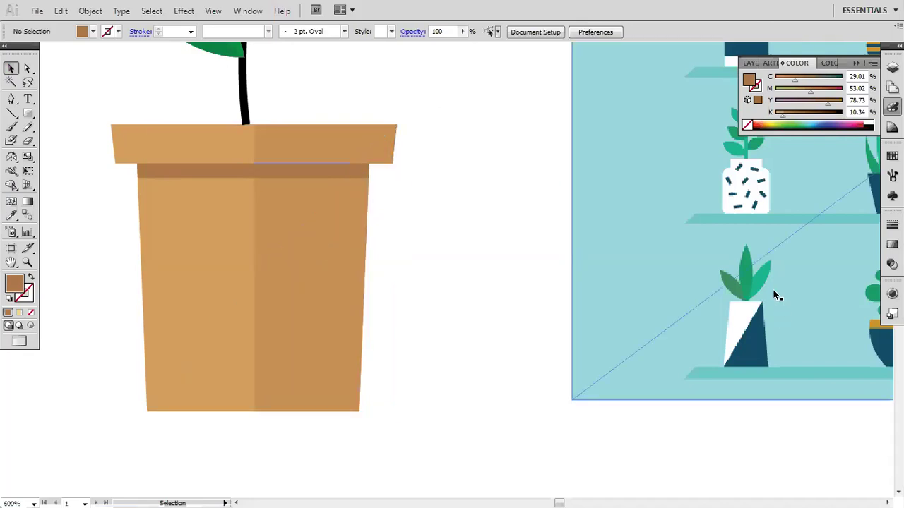
drag(776, 333, 437, 336)
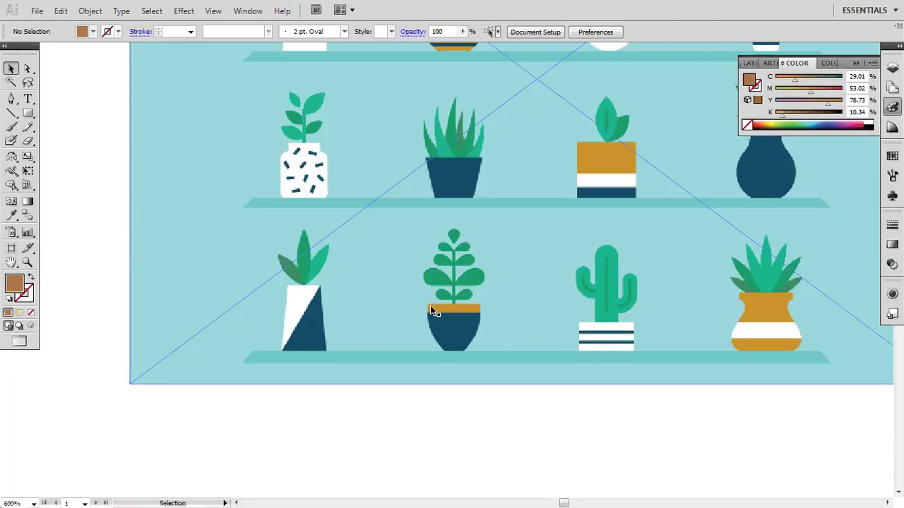
click(12, 100)
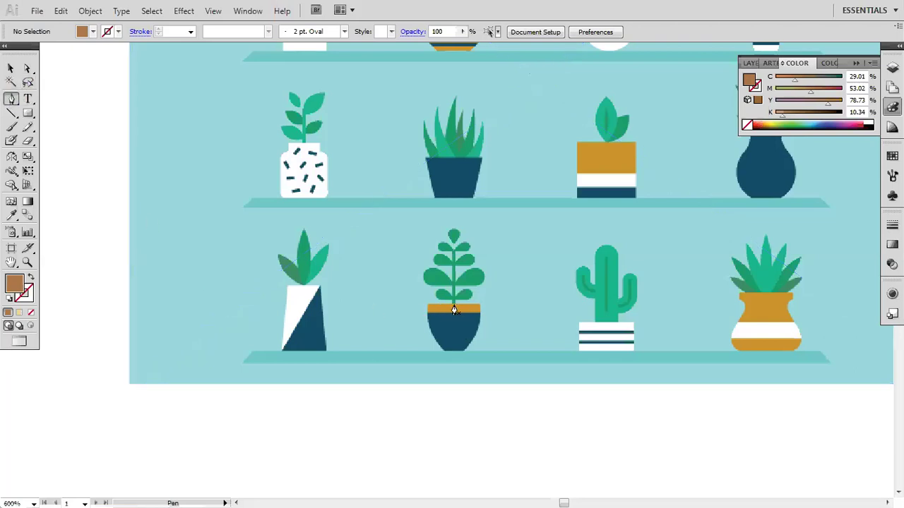
drag(453, 303, 429, 310)
click(428, 306)
click(428, 329)
drag(429, 333, 433, 335)
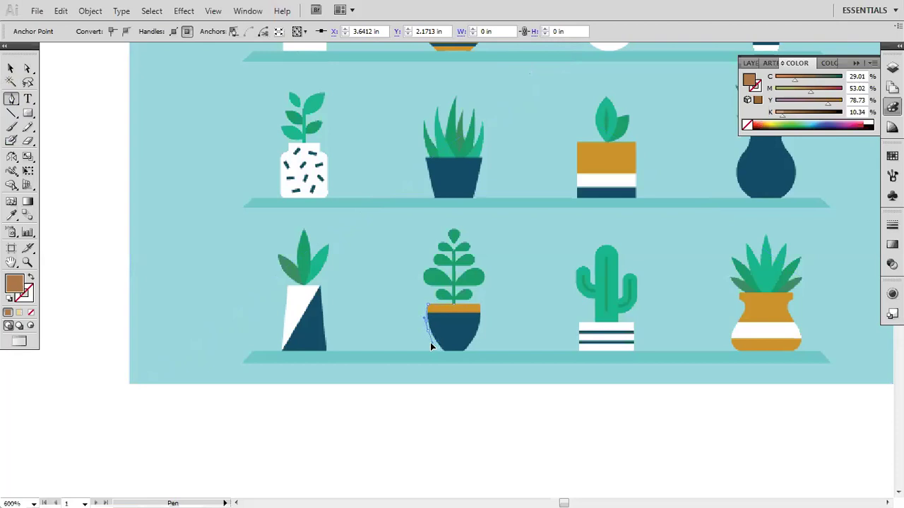
drag(431, 347, 432, 349)
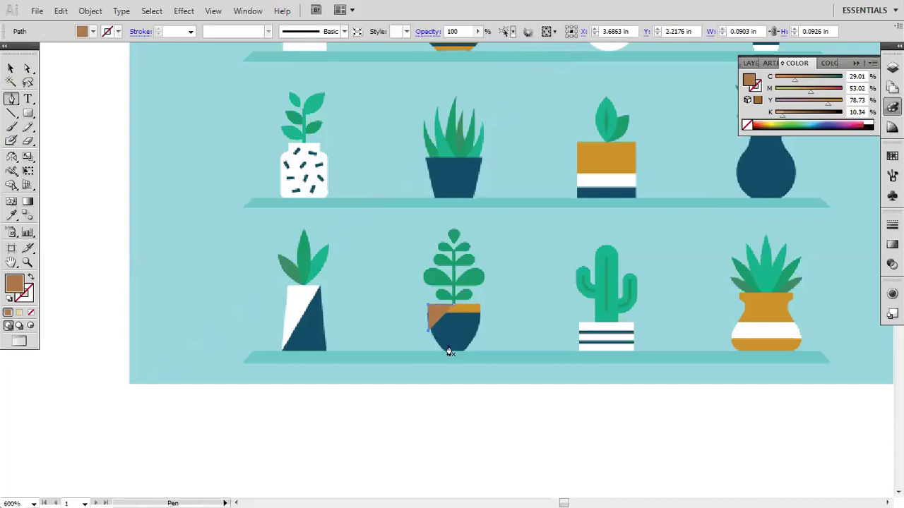
scroll(448, 350, up, 5)
key(alt)
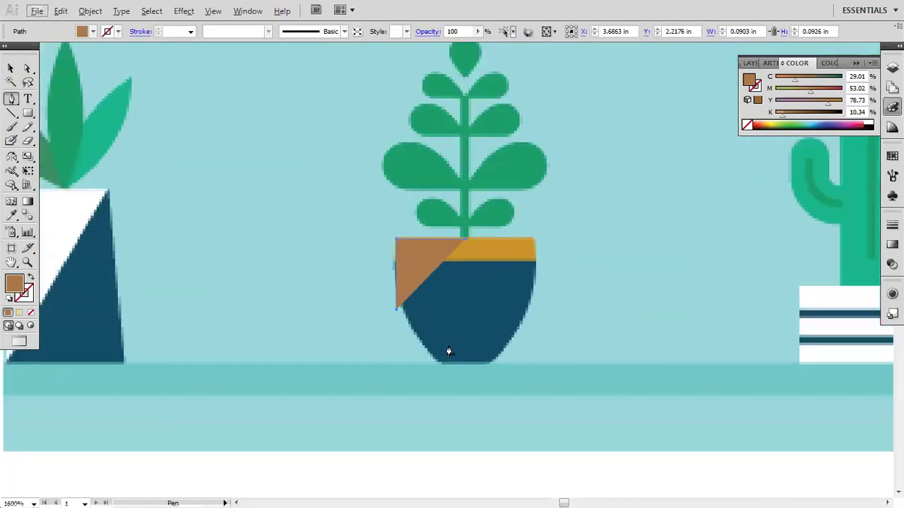
key(ctrl)
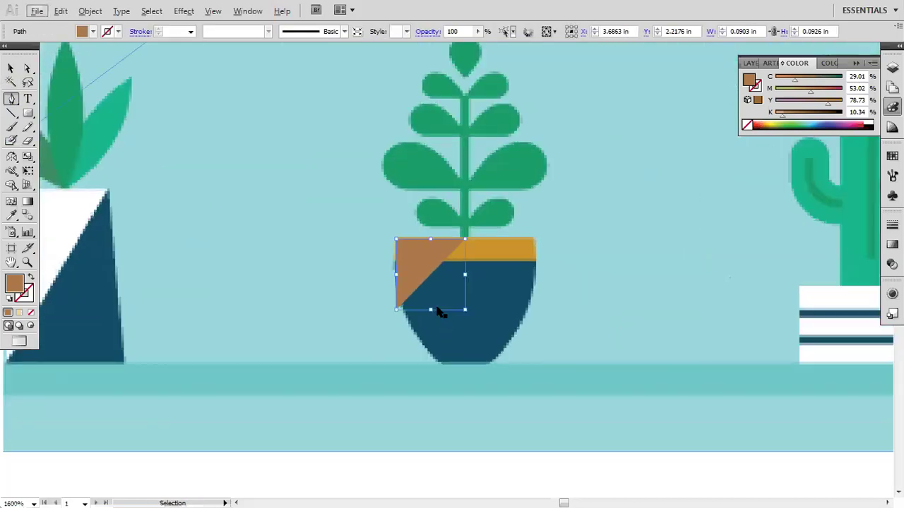
ctrl+click(425, 279)
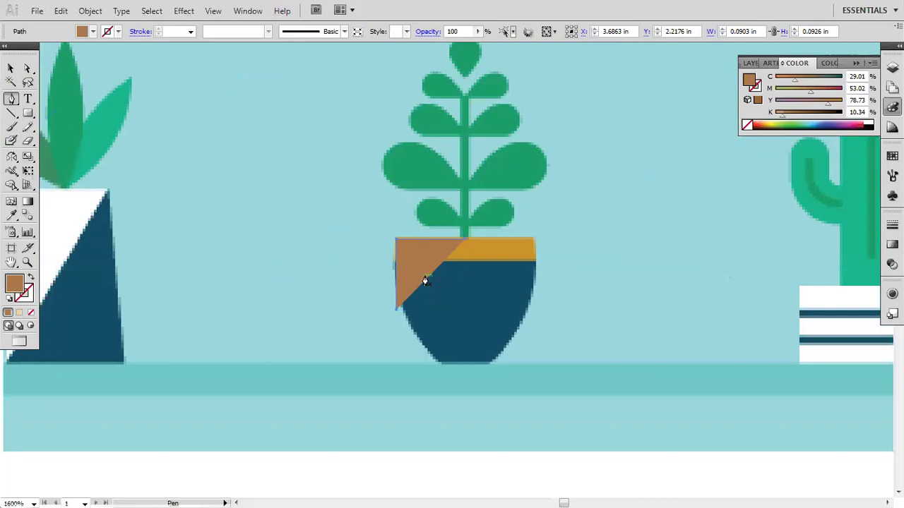
key(Delete)
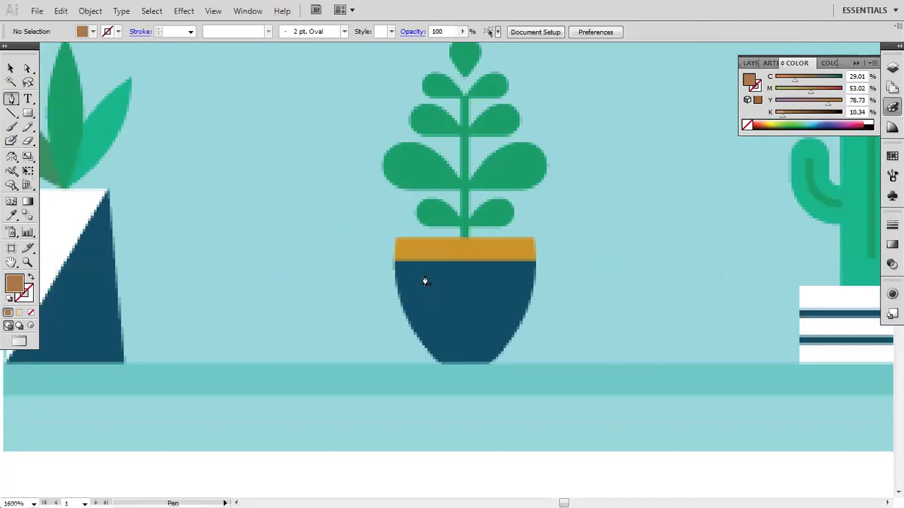
Step: Trace the rounded navy pot with the ochre rim in the reference image using the Pen tool, about 0.18 by 0.16 in
click(396, 239)
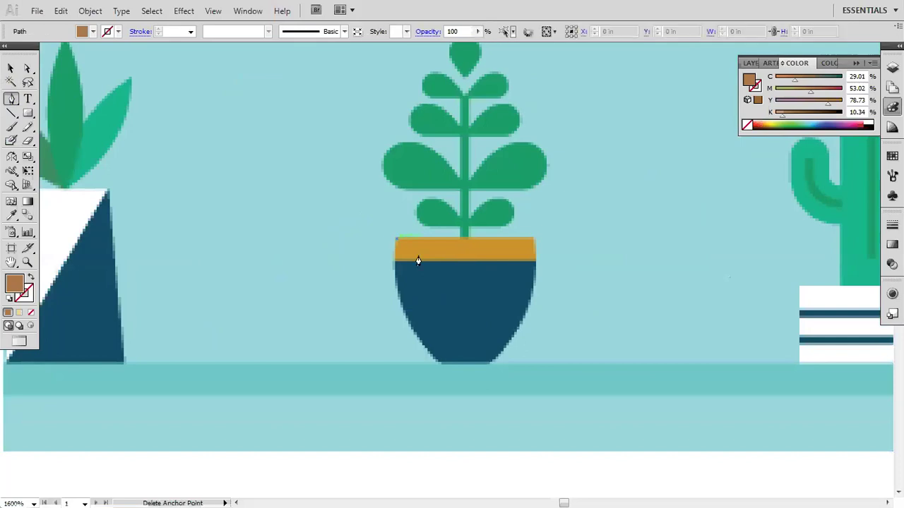
scroll(405, 226, down, 2)
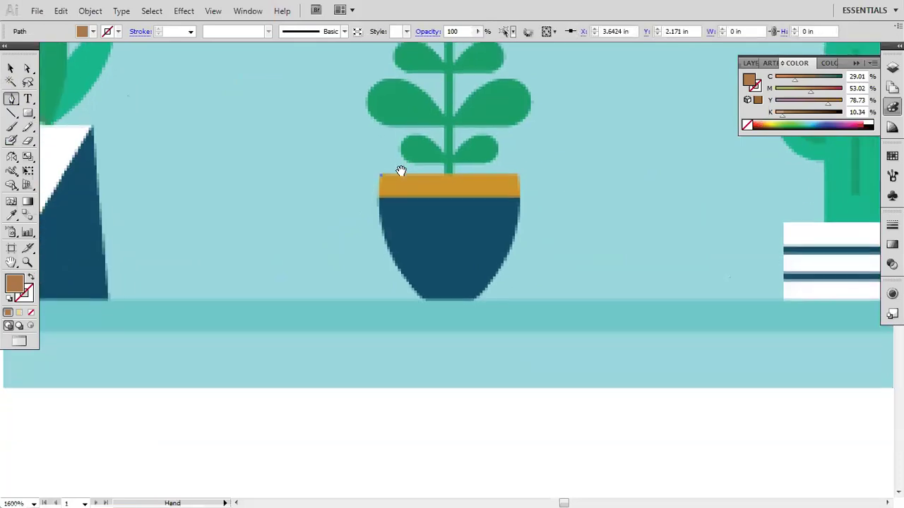
click(422, 298)
drag(423, 299, 454, 298)
shift+click(474, 301)
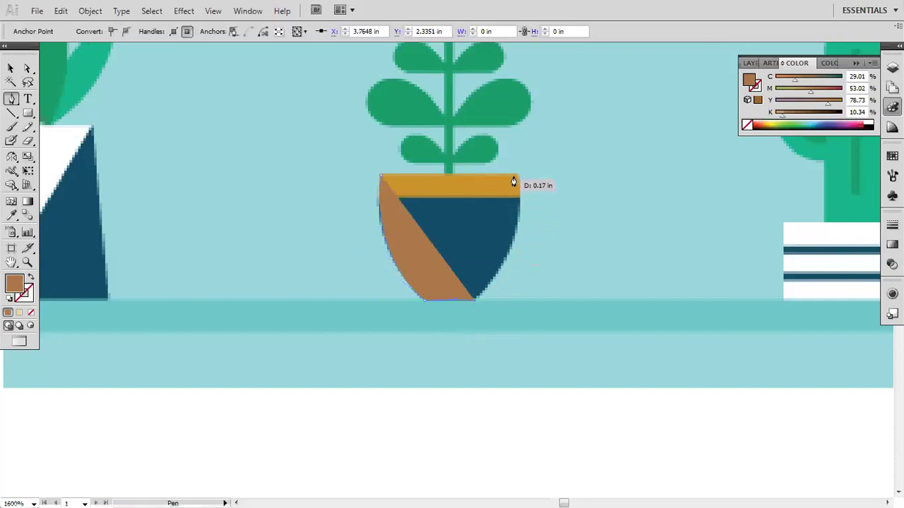
drag(516, 181, 434, 207)
drag(432, 171, 433, 173)
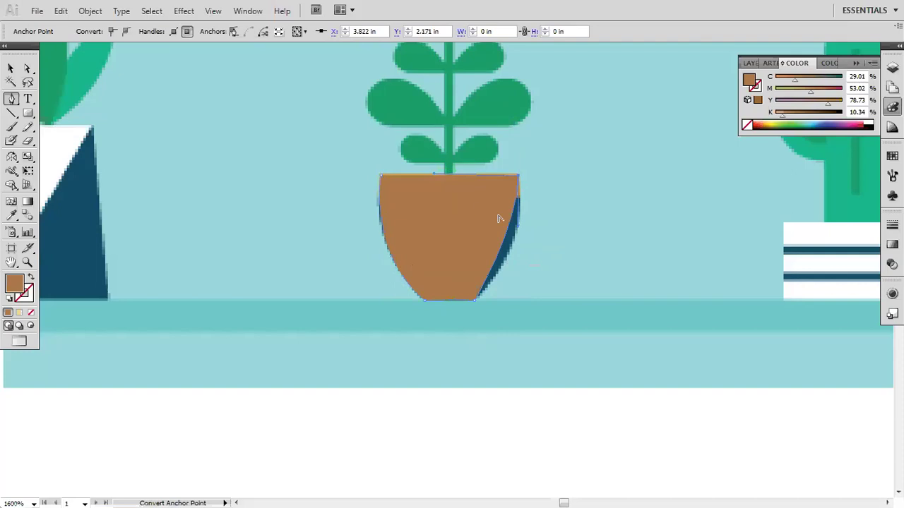
drag(517, 233, 530, 259)
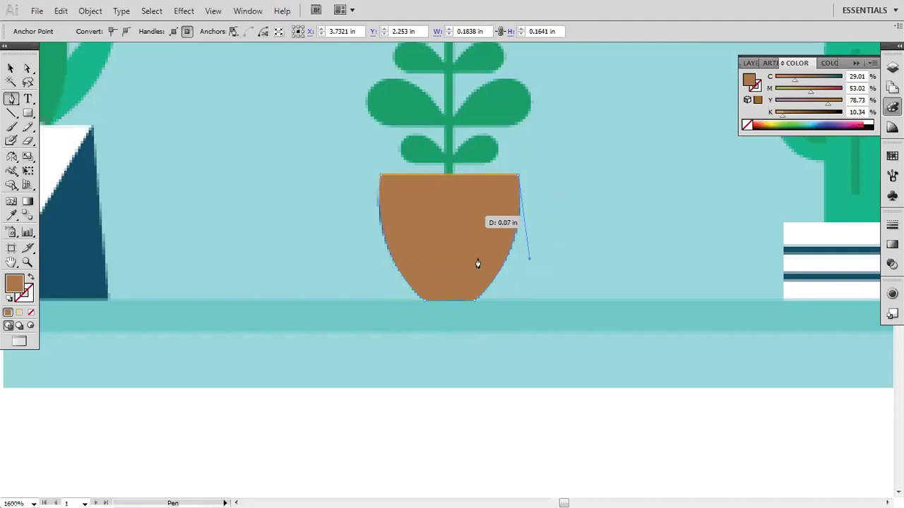
Step: Move the brown traced pot shape horizontally into the gap beside the reference pot, on the cactus side
click(10, 70)
click(445, 247)
drag(444, 251, 575, 253)
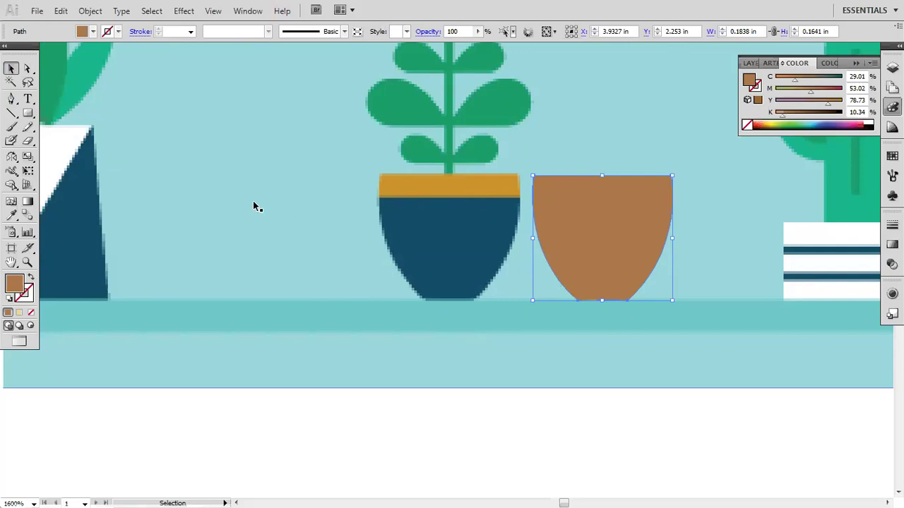
Step: Look over the reference image's other pots on the two lower shelves, including the striped cactus pot and the curved vase
scroll(404, 253, down, 2)
key(space)
drag(529, 247, 354, 244)
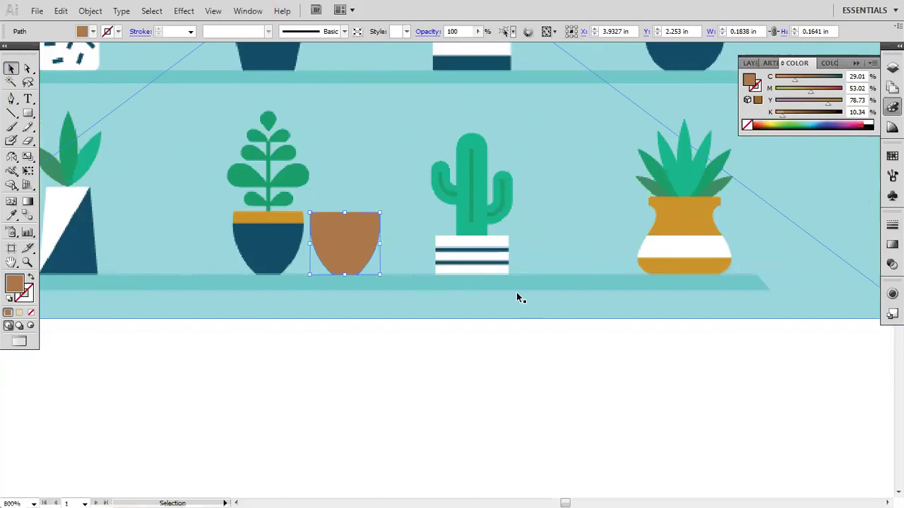
key(space)
drag(665, 248, 522, 256)
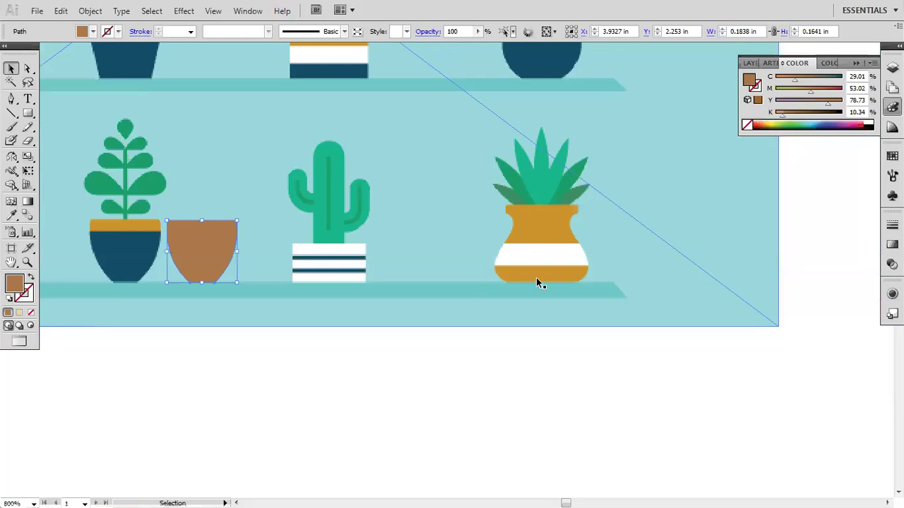
key(space)
drag(545, 196, 548, 315)
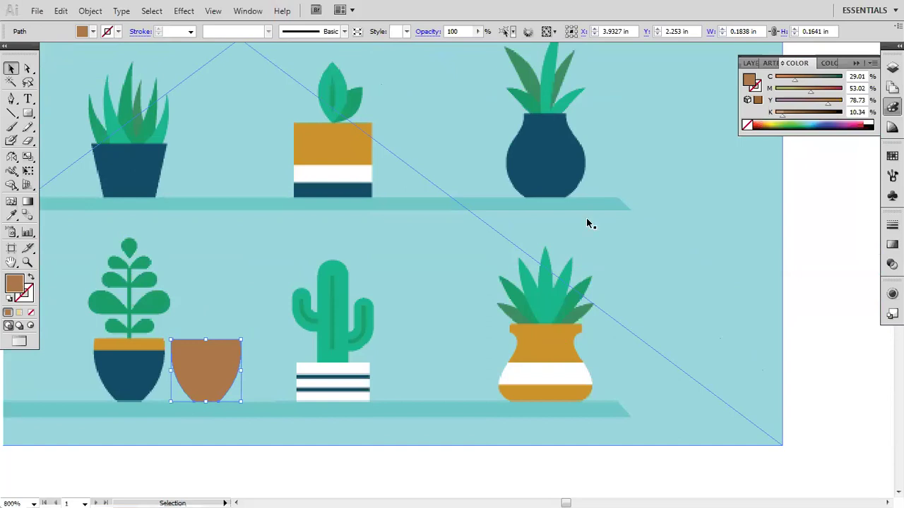
Step: Stretch the yellow leaf shape beside the flower downwards to about 0.86 in long
key(space)
drag(488, 315, 634, 308)
drag(353, 303, 655, 312)
drag(405, 302, 656, 321)
drag(426, 322, 462, 498)
drag(452, 268, 461, 436)
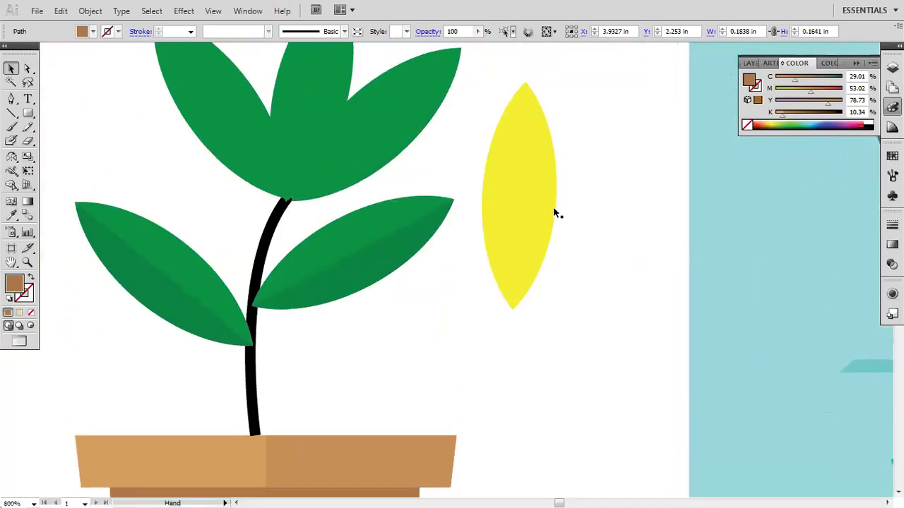
click(542, 208)
drag(513, 310, 507, 406)
click(612, 295)
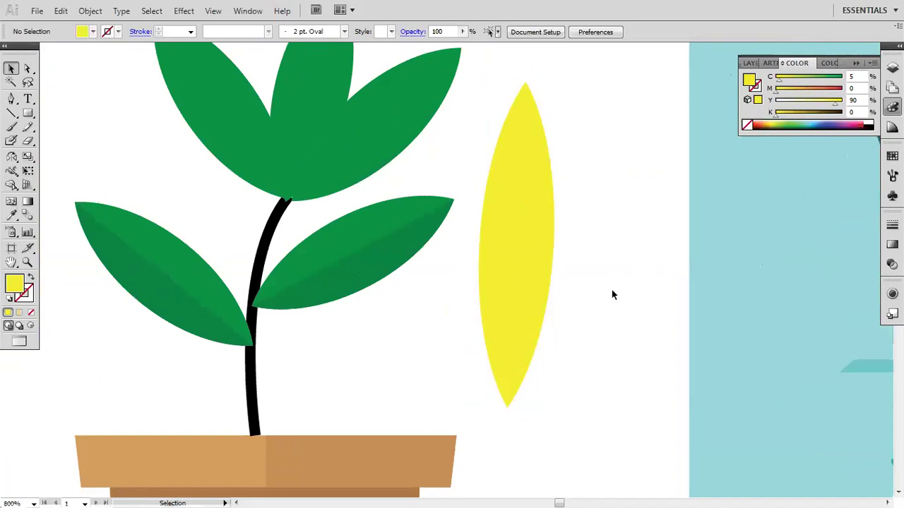
Step: Shrink the yellow leaf shape to about 0.14 by 0.23 in and place it between the flower's middle and right petals
scroll(545, 312, down, 1)
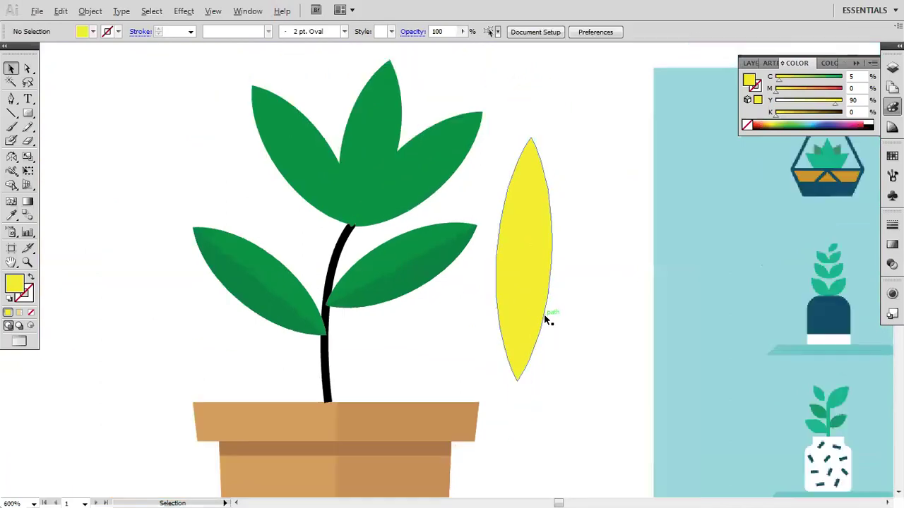
click(526, 247)
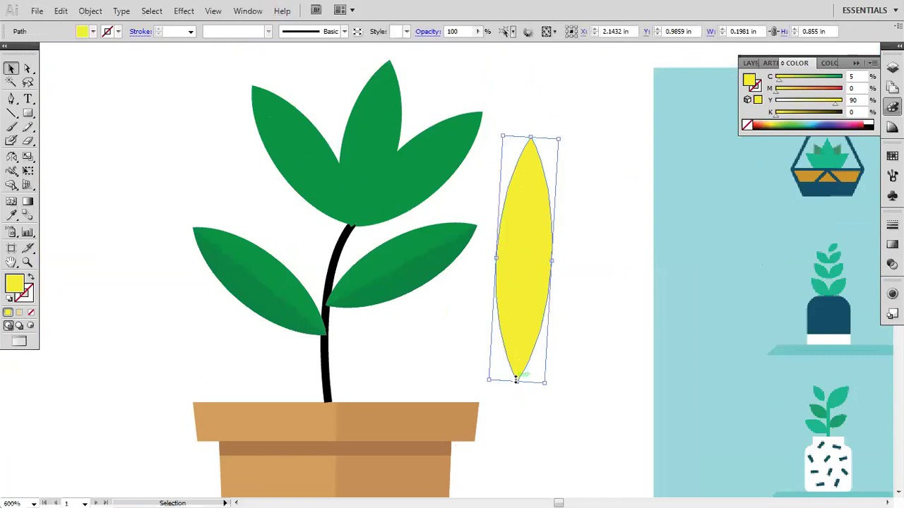
drag(517, 382, 416, 110)
click(447, 64)
click(429, 83)
click(446, 64)
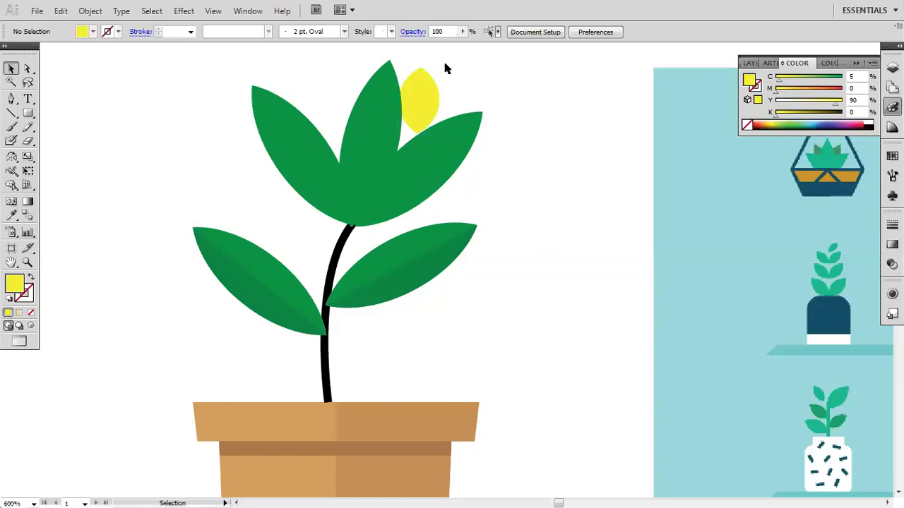
Step: Tilt the small yellow petal to the right and narrow it slightly, to about 0.15 by 0.19 in
click(425, 85)
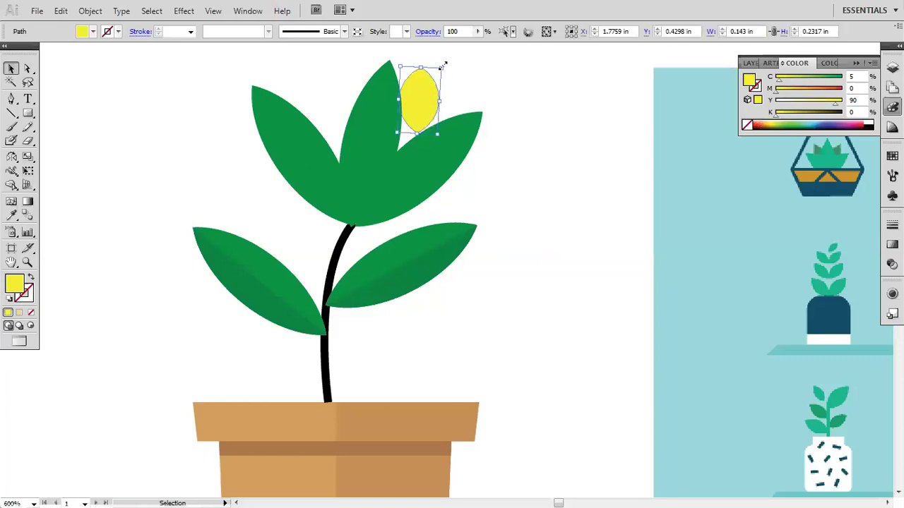
drag(437, 137, 411, 125)
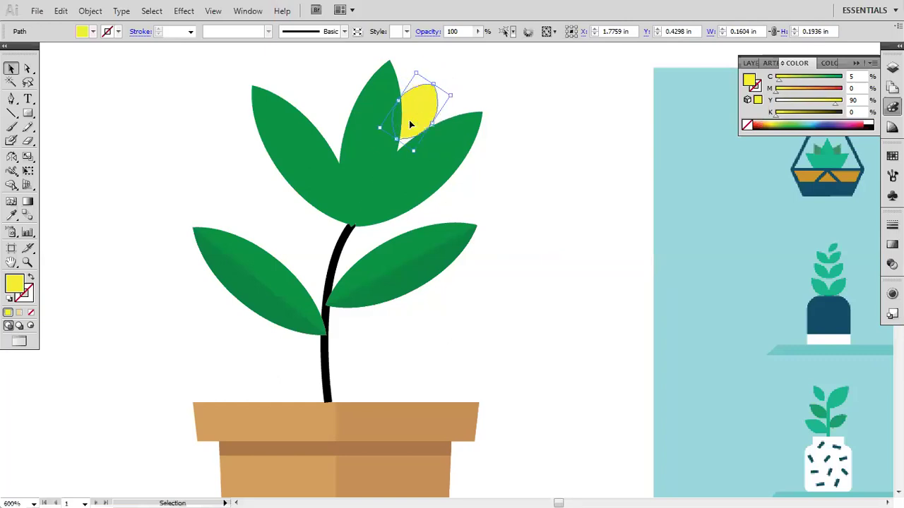
click(566, 184)
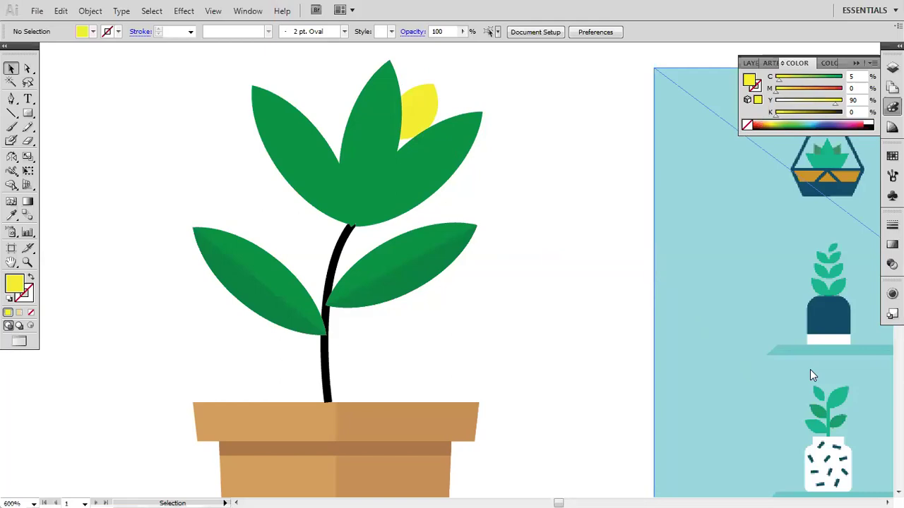
click(429, 106)
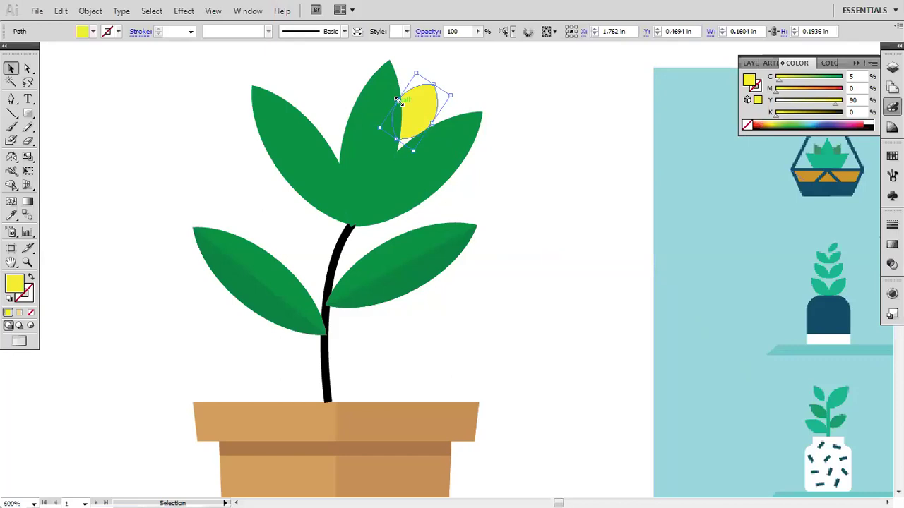
drag(399, 101, 403, 105)
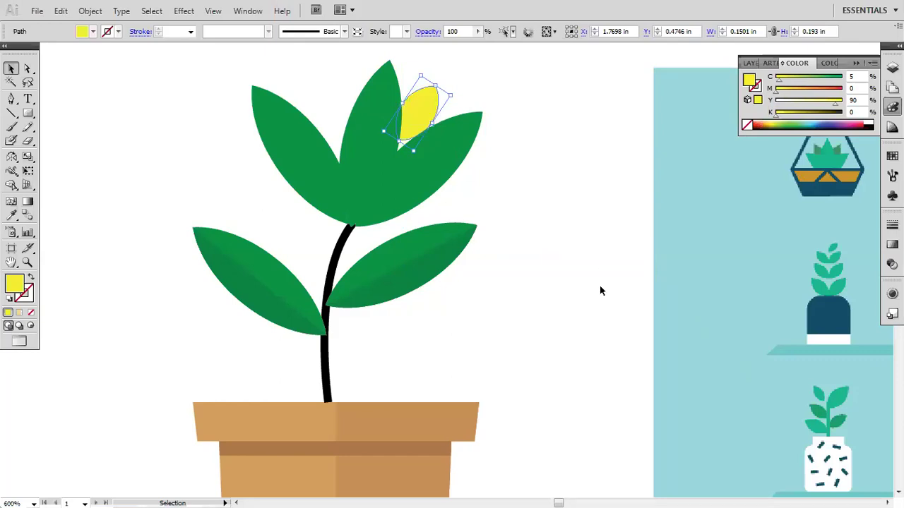
Step: Delete the brown traced pot shape beside the reference pot on the lowest shelf
key(space)
click(500, 288)
key(space)
drag(556, 332, 422, 176)
drag(590, 286, 322, 243)
click(466, 279)
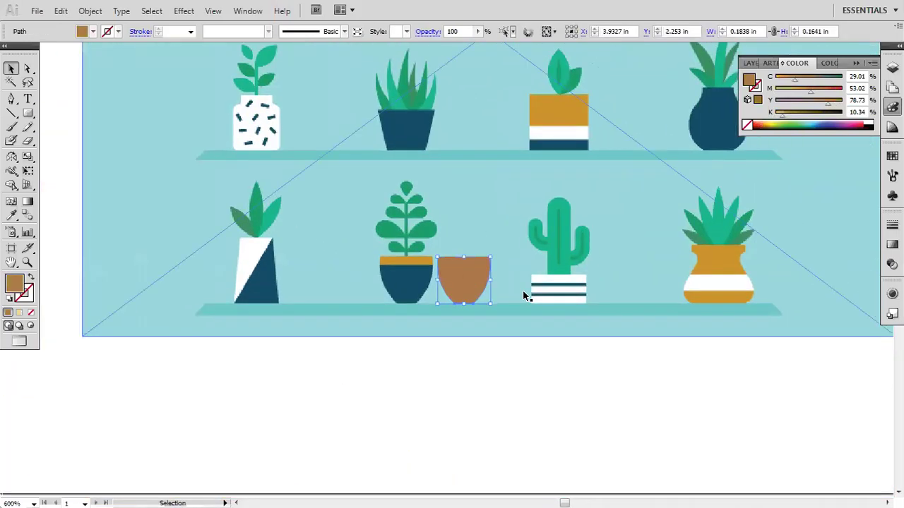
key(Delete)
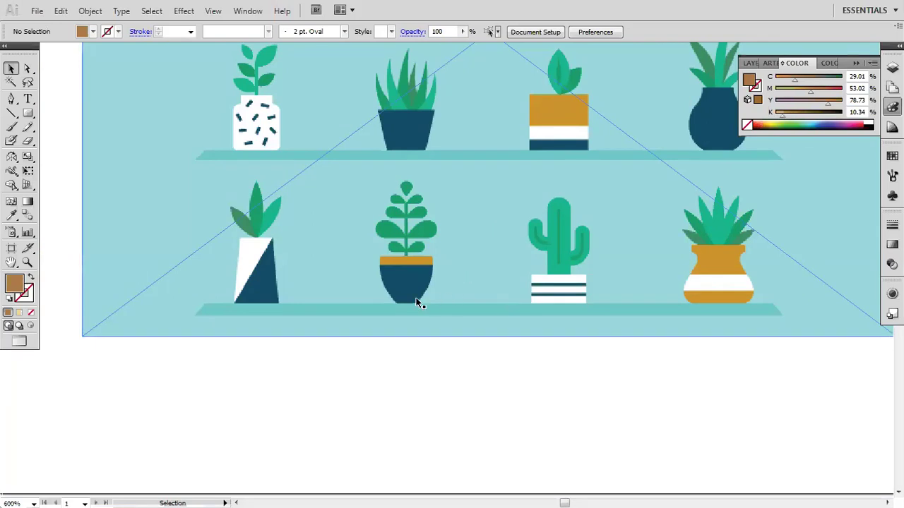
Step: Trace the rounded navy pot's curved left side from the rim corner down and its flat base, about 0.06 in long, with the Pen tool
scroll(383, 291, up, 4)
key(space)
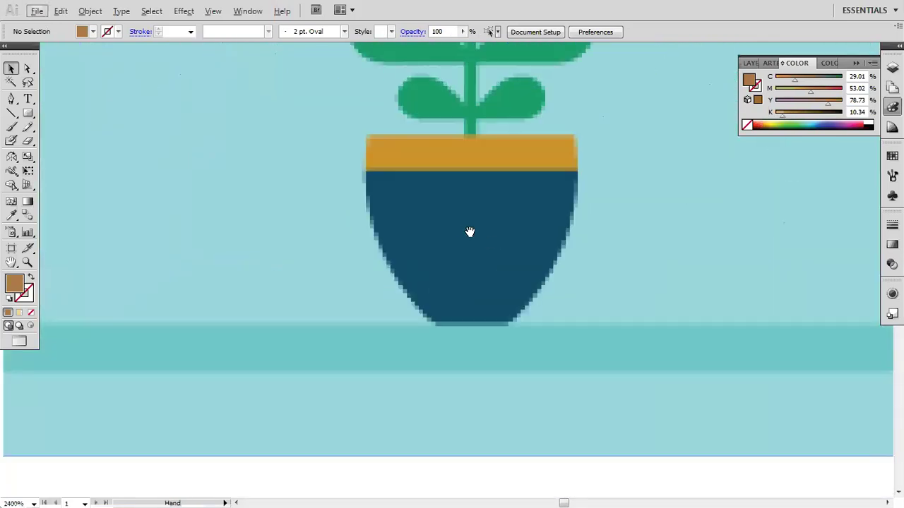
drag(470, 232, 287, 246)
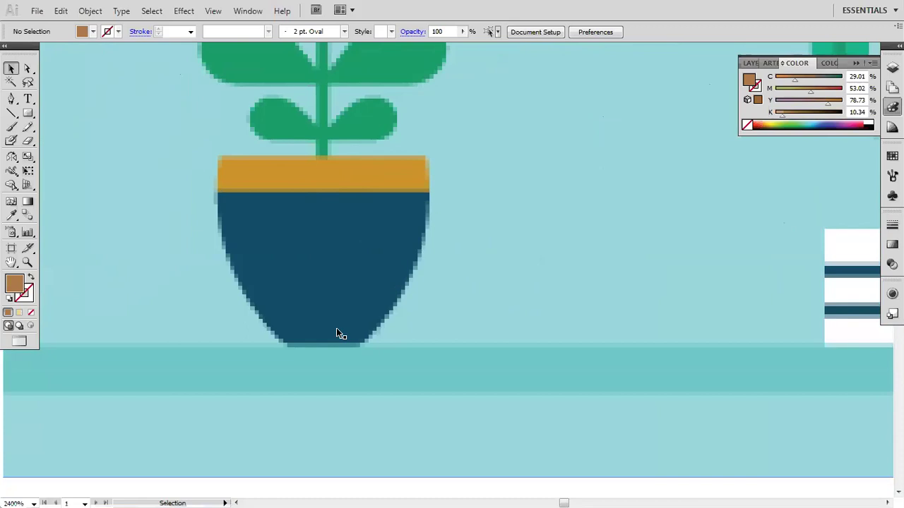
click(11, 99)
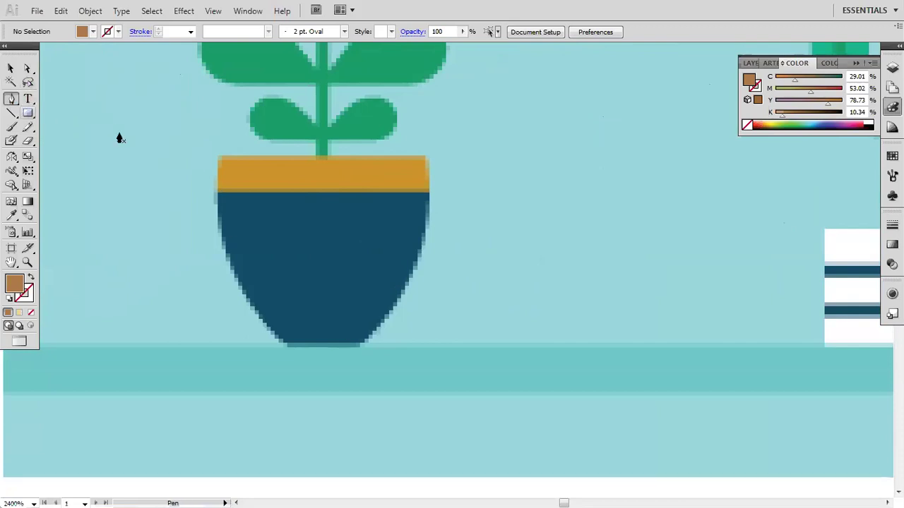
click(219, 160)
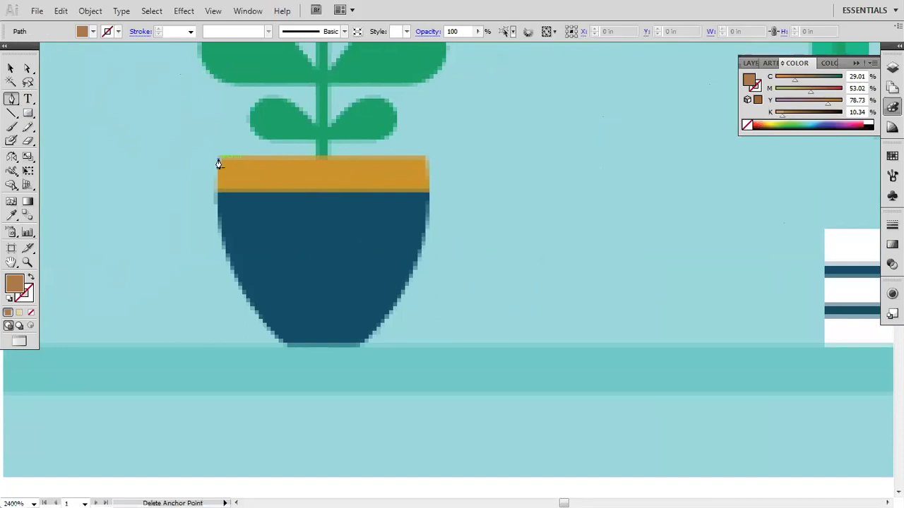
click(289, 346)
drag(291, 348, 304, 356)
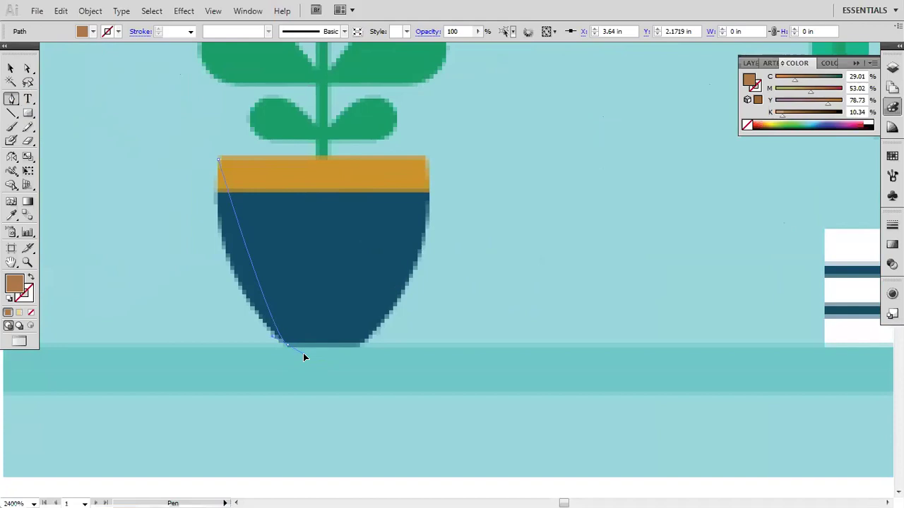
drag(304, 357, 344, 346)
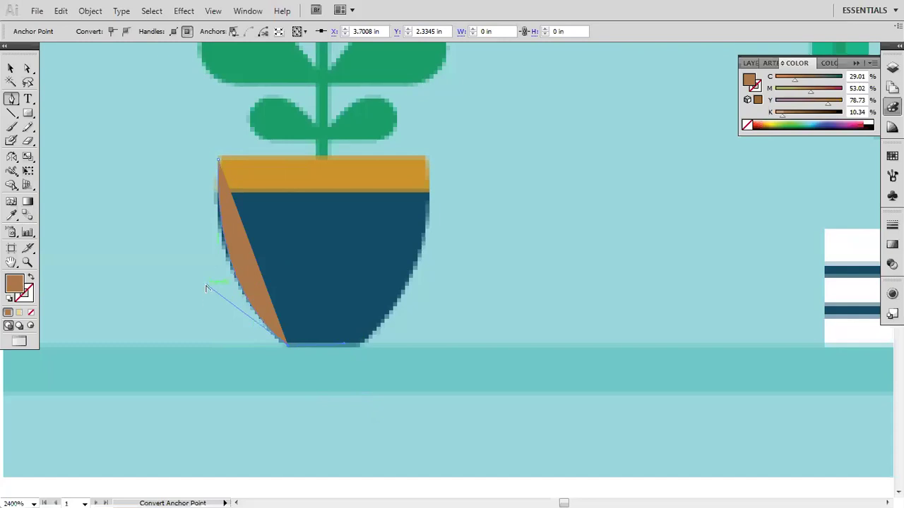
drag(206, 288, 198, 285)
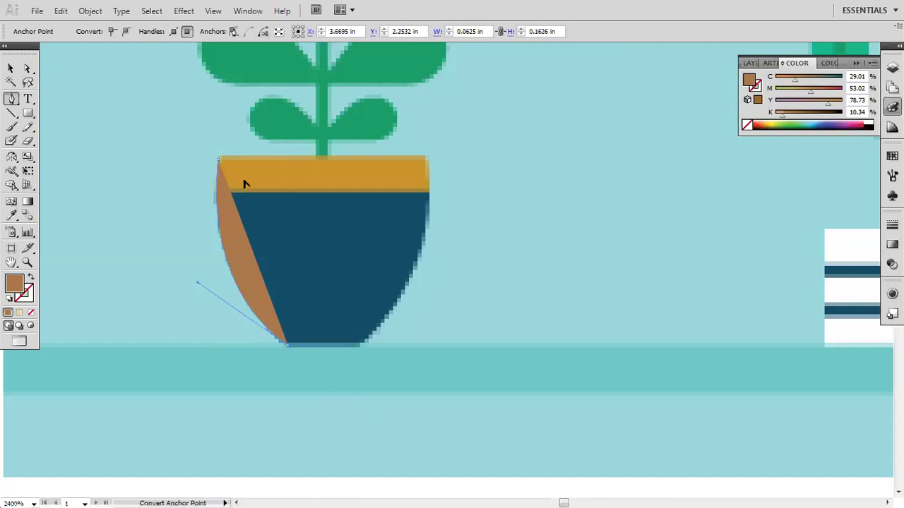
drag(287, 345, 361, 351)
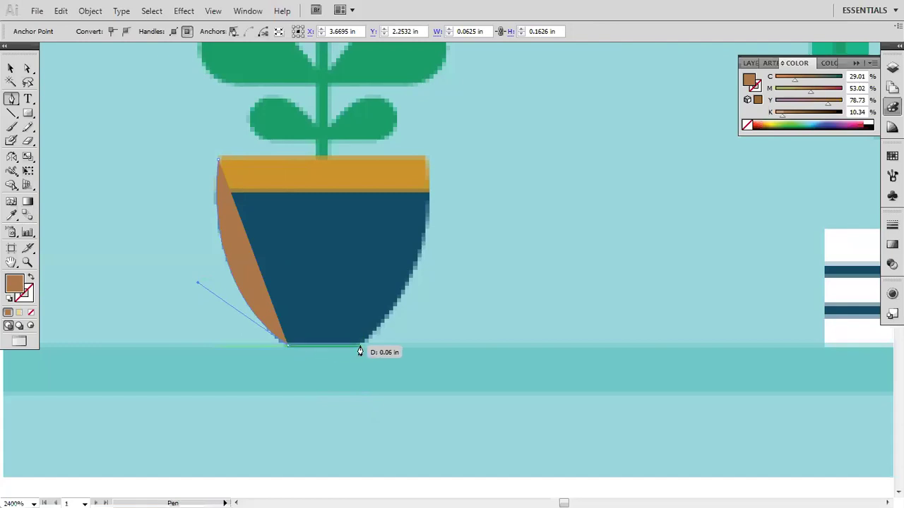
shift+click(361, 347)
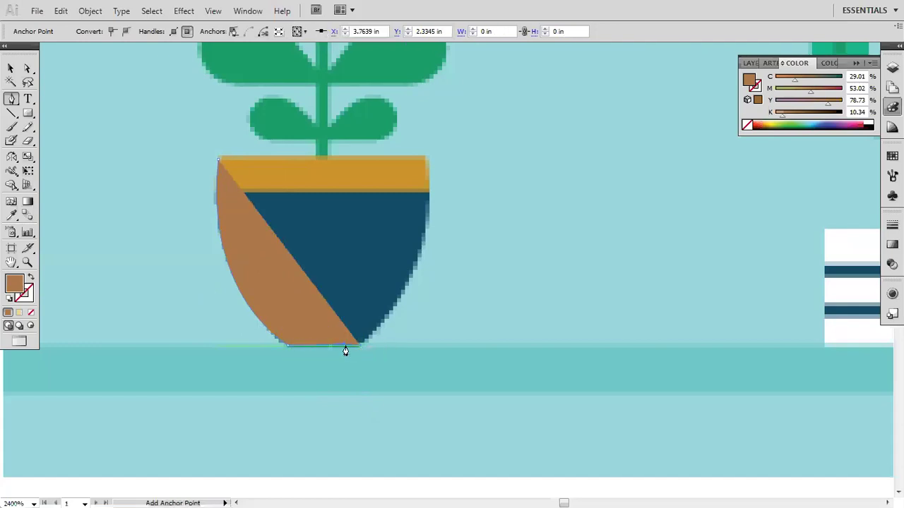
shift+click(425, 164)
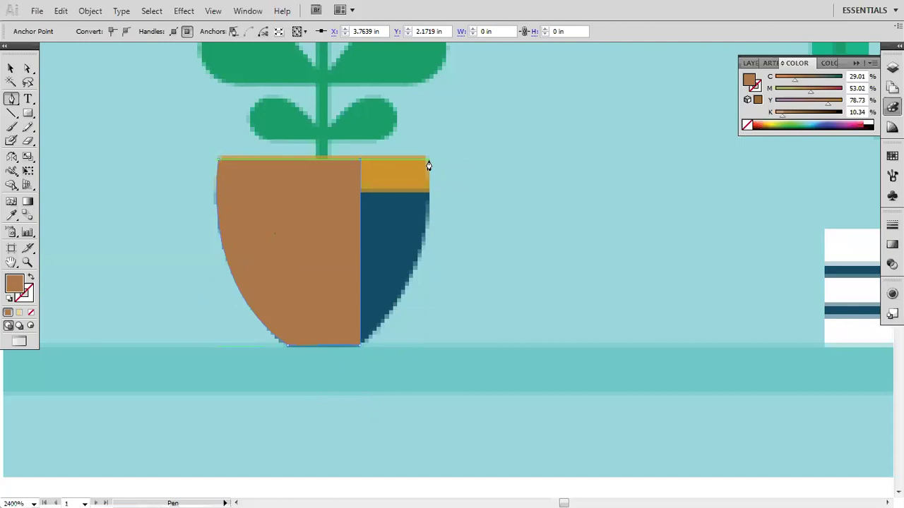
click(429, 165)
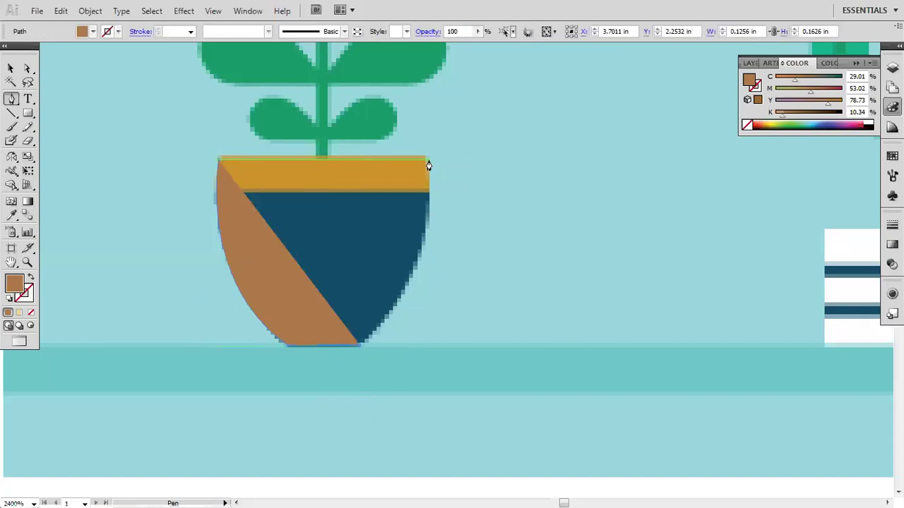
click(361, 350)
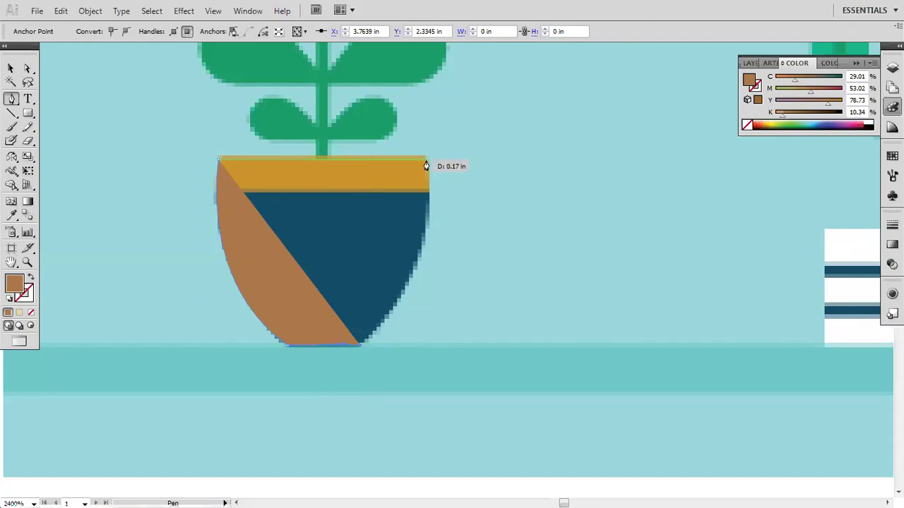
Step: Add an anchor at the rim's upper-right corner and bend the segment outwards to follow the pot's right side
drag(429, 162, 426, 114)
alt+click(389, 156)
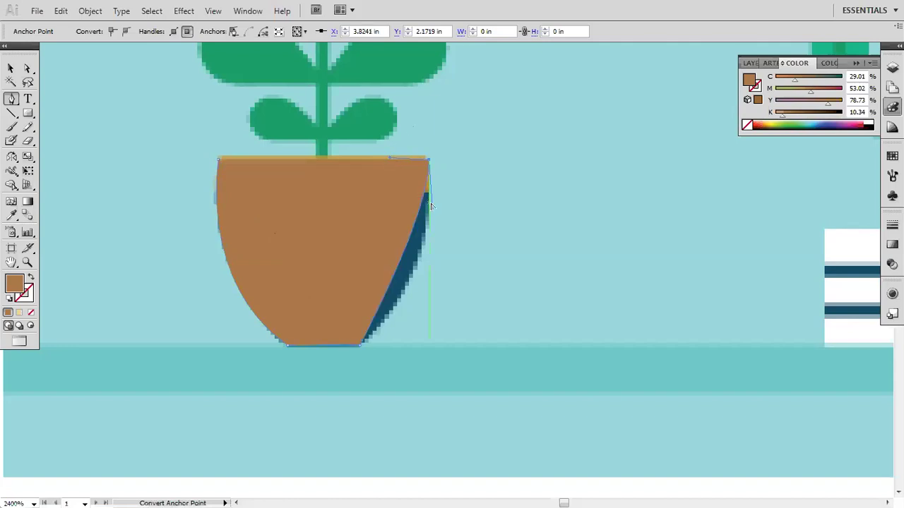
drag(432, 208, 435, 308)
click(429, 161)
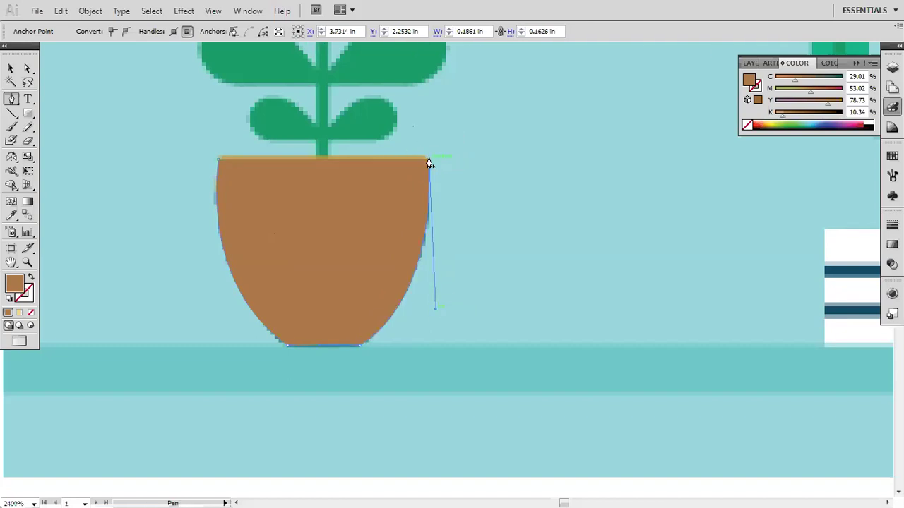
Step: Close the traced pot outline, about 0.19 by 0.16 in, at the rim's upper-left corner and move the brown shape to the right of the reference pot
click(218, 163)
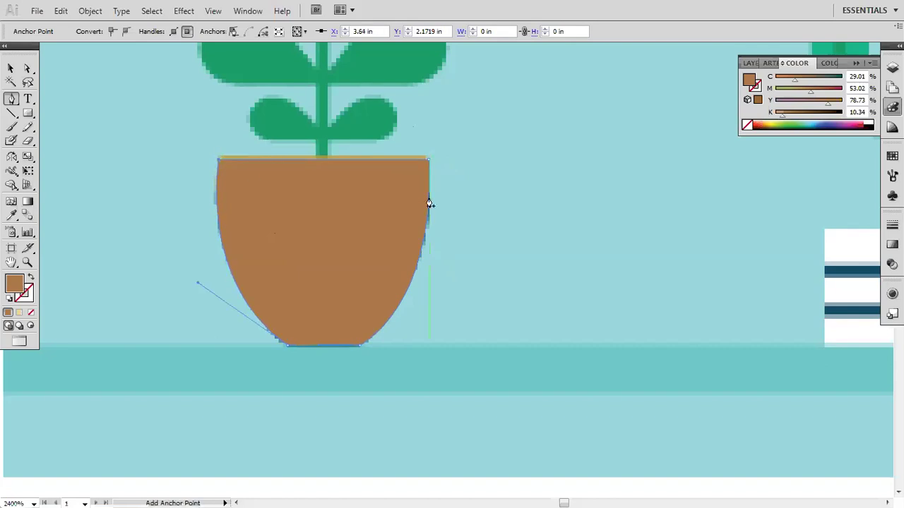
key(v)
drag(290, 230, 555, 234)
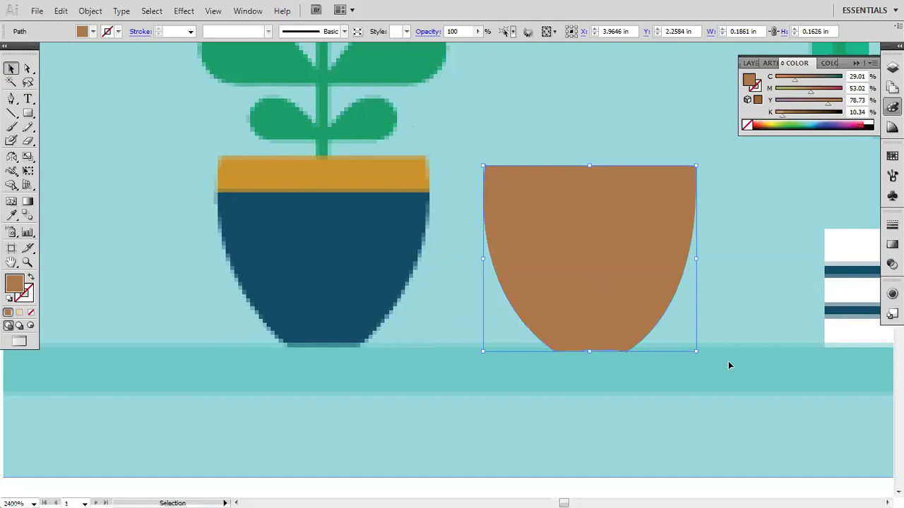
click(633, 390)
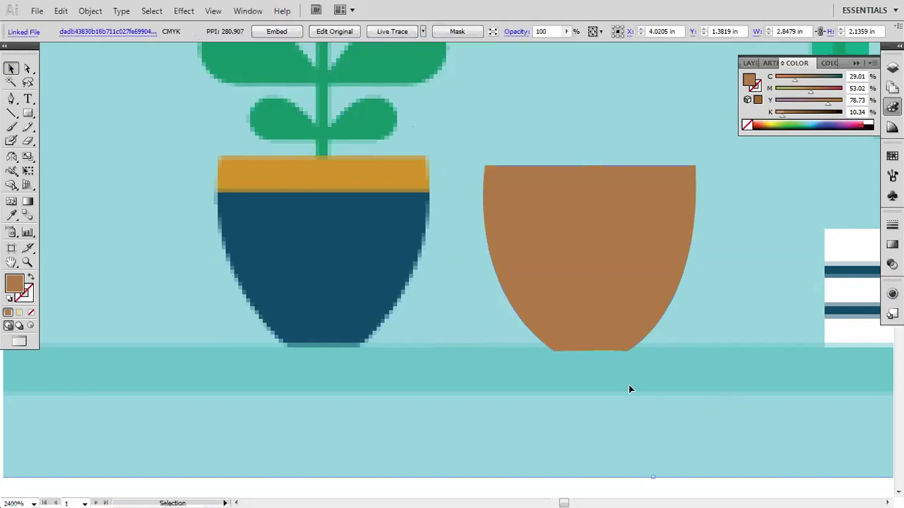
Step: Draw a rim rectangle about 0.21 by 0.04 in across the brown pot's top and fill it with the reference rim's ochre
click(544, 197)
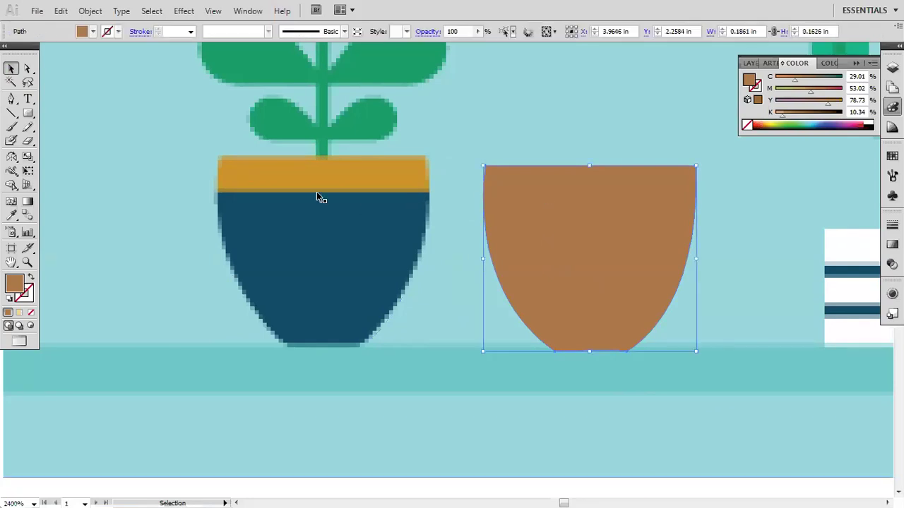
click(27, 113)
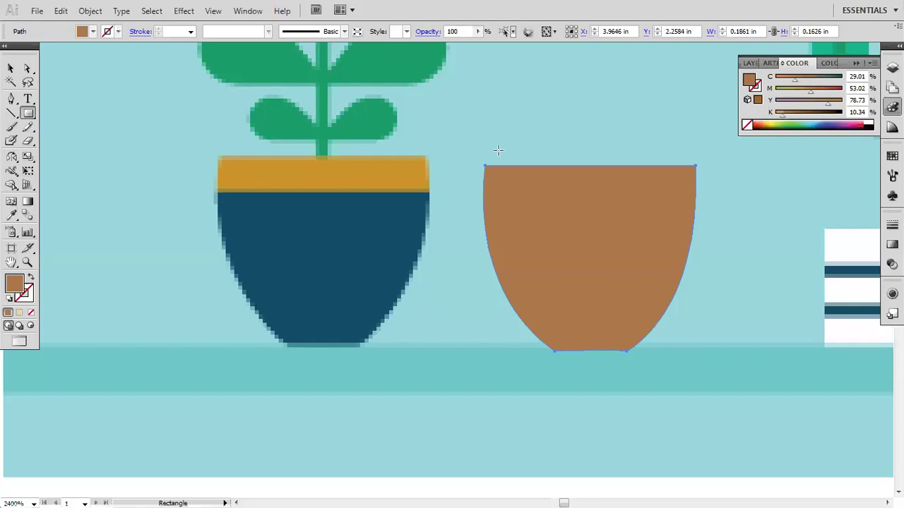
drag(474, 157, 714, 205)
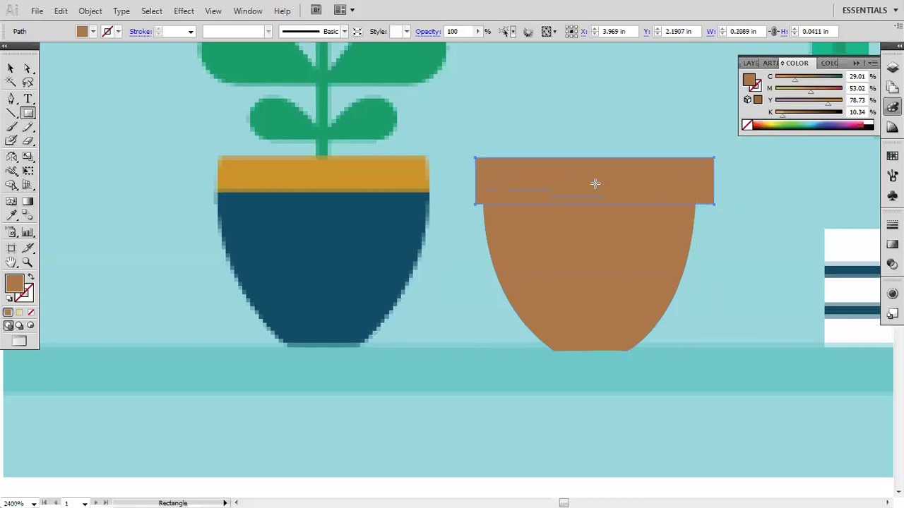
click(11, 67)
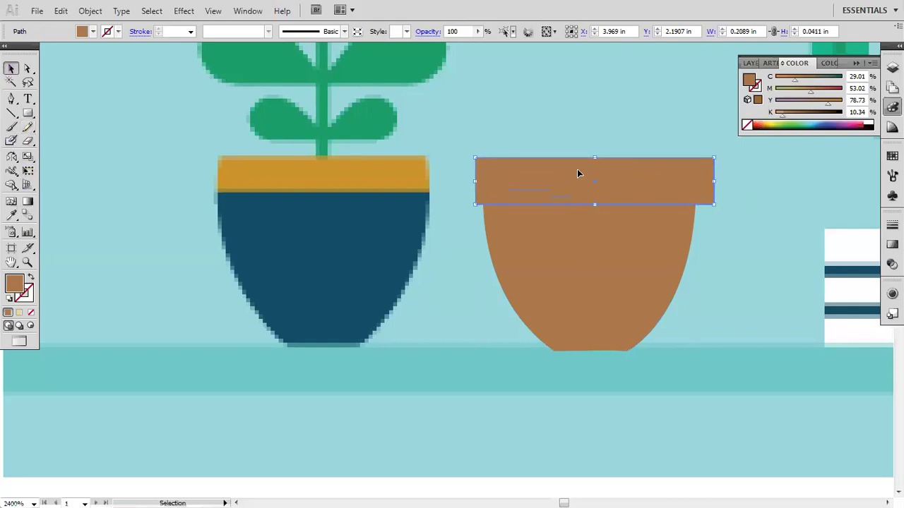
click(12, 215)
click(332, 167)
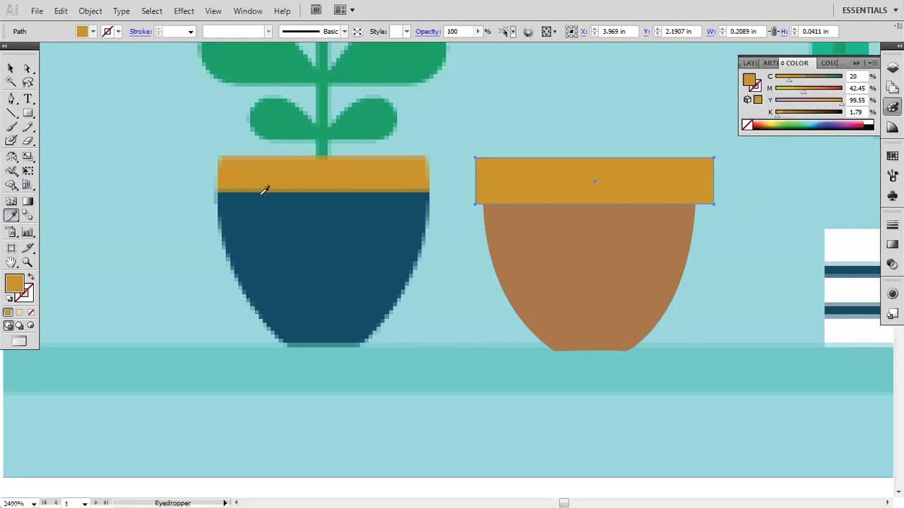
click(11, 68)
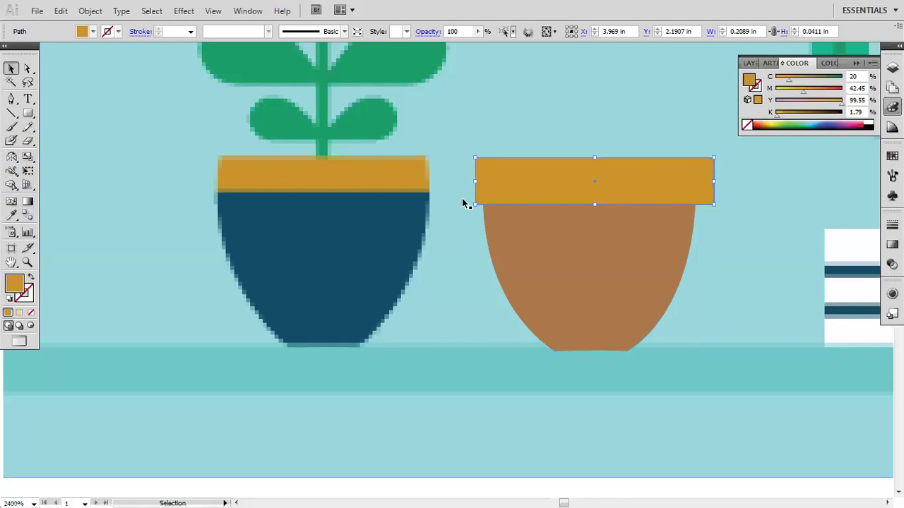
Step: Align the ochre rim and the brown pot body on their horizontal centres
shift+click(616, 256)
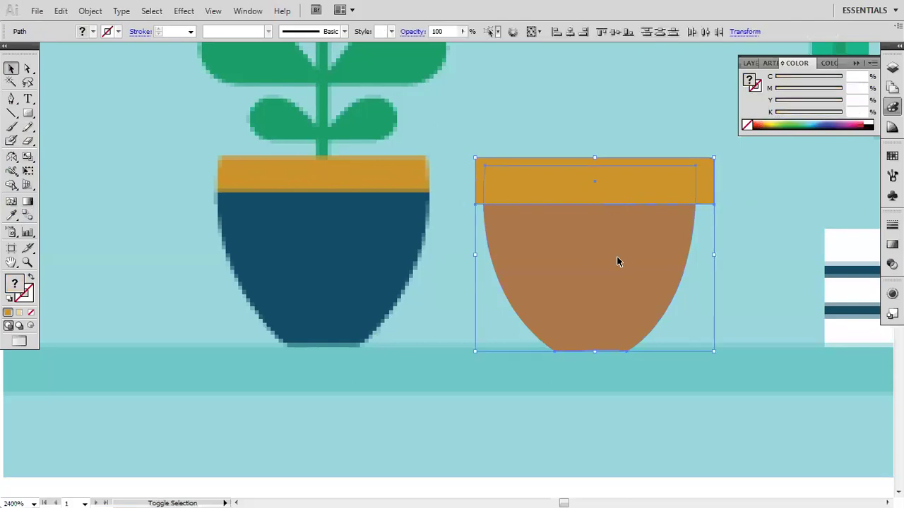
click(570, 35)
click(588, 112)
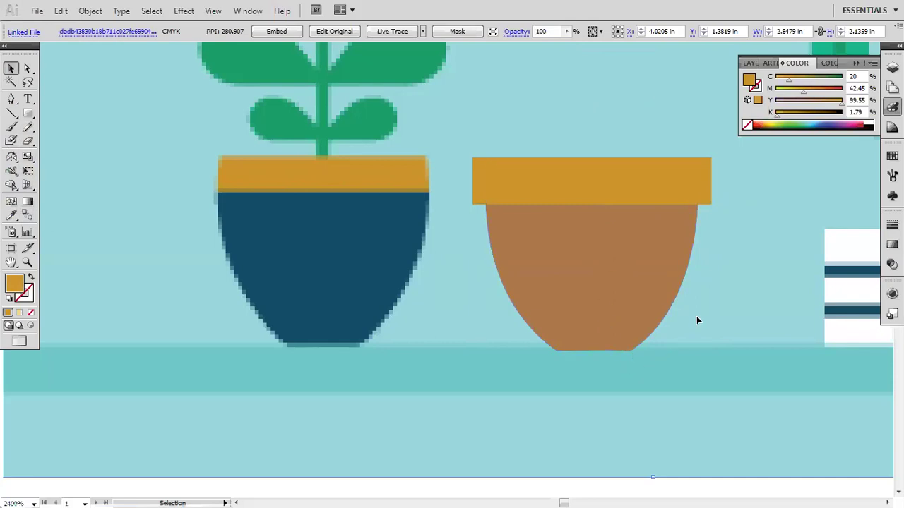
key(space)
drag(343, 99, 341, 301)
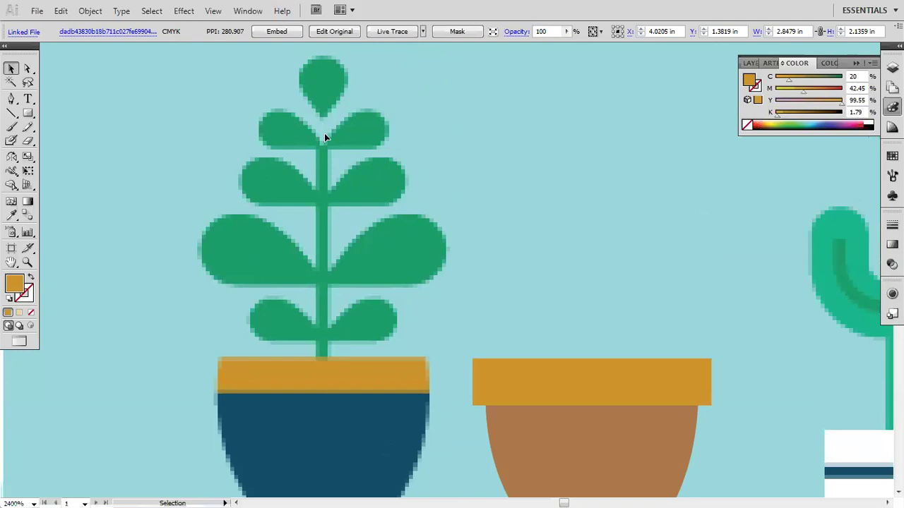
click(616, 402)
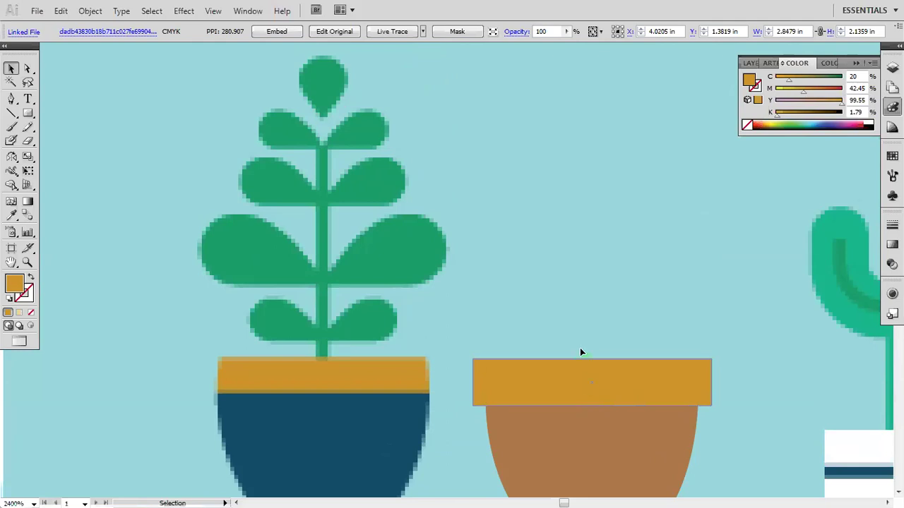
scroll(582, 344, down, 1)
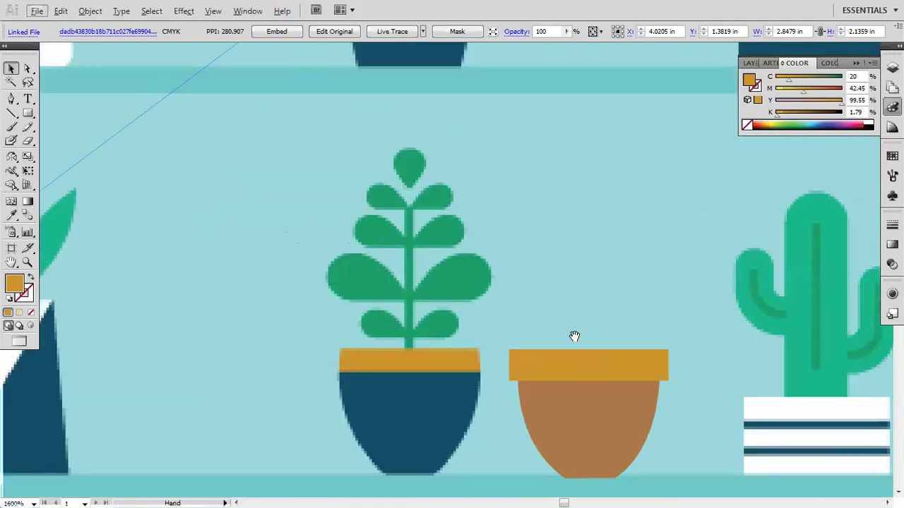
drag(546, 319, 411, 159)
scroll(510, 264, down, 2)
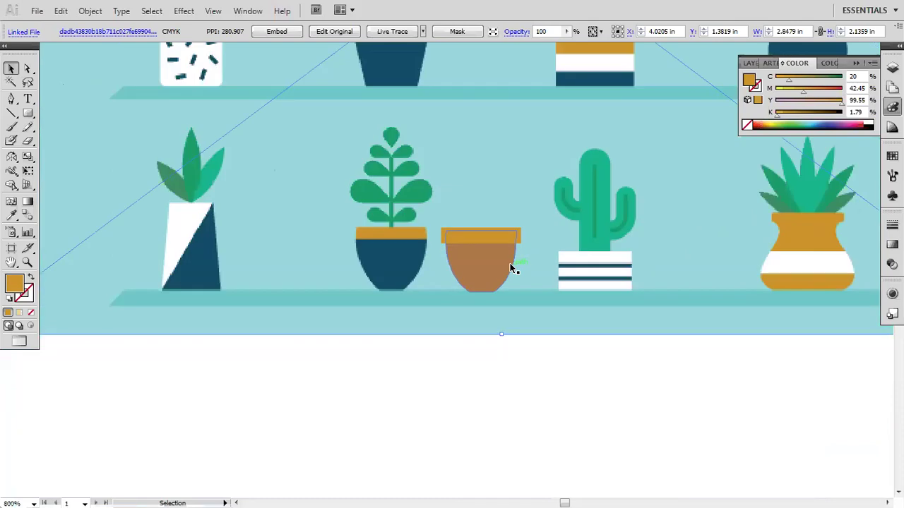
drag(467, 257, 134, 394)
click(423, 248)
drag(416, 231, 123, 360)
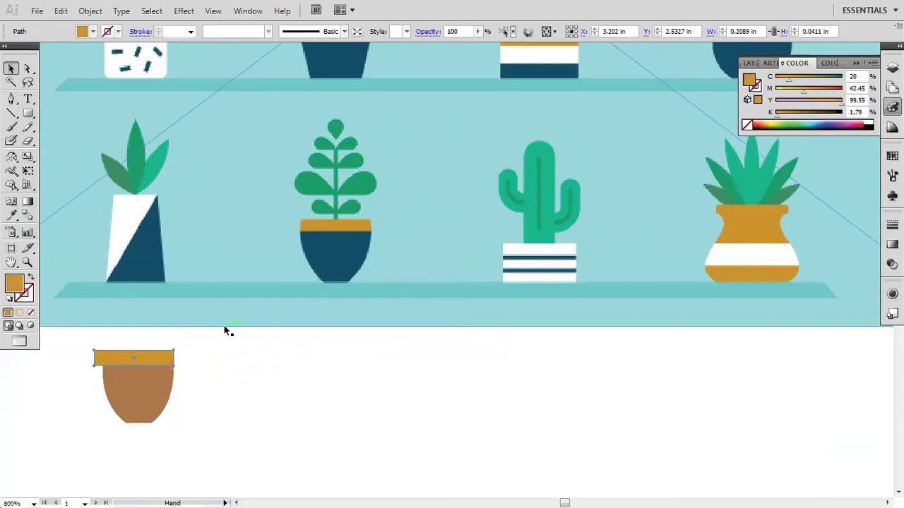
key(ctrl+z)
key(ctrl+z)
Step: Group the brown pot body with its ochre rim
click(432, 274)
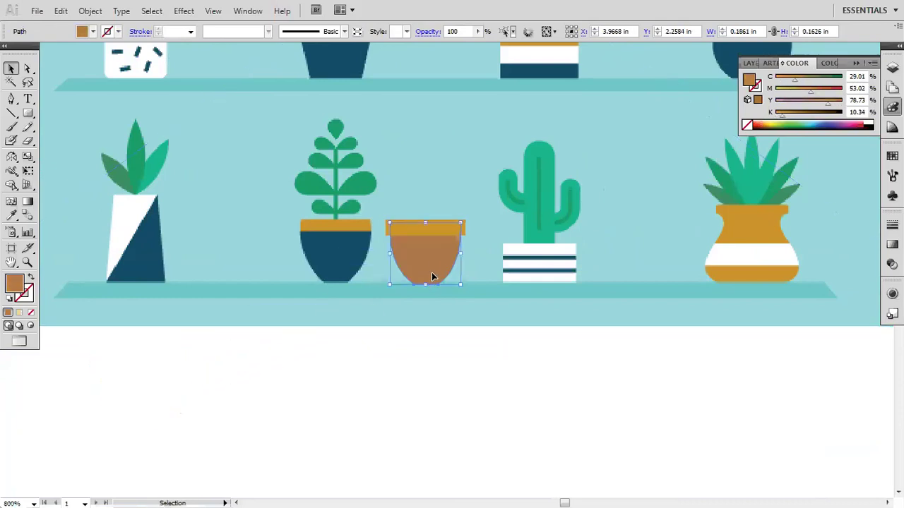
click(464, 342)
click(440, 260)
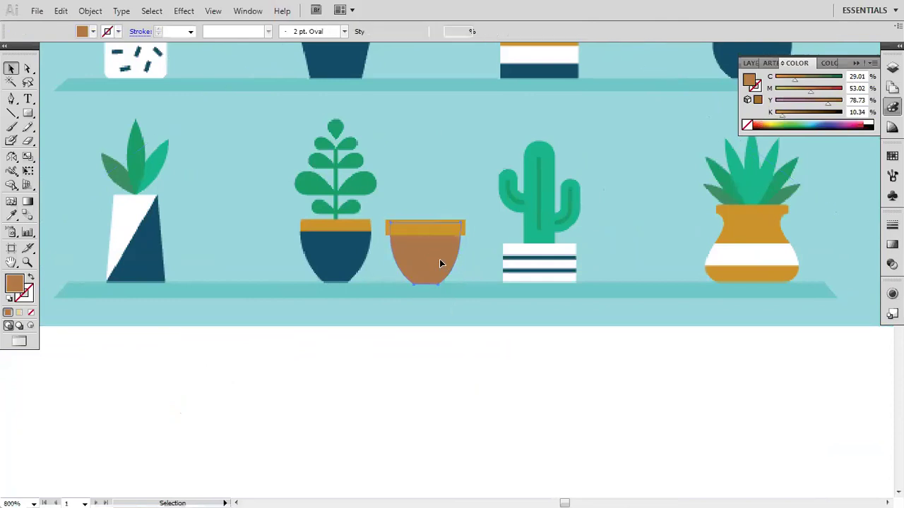
shift+click(462, 231)
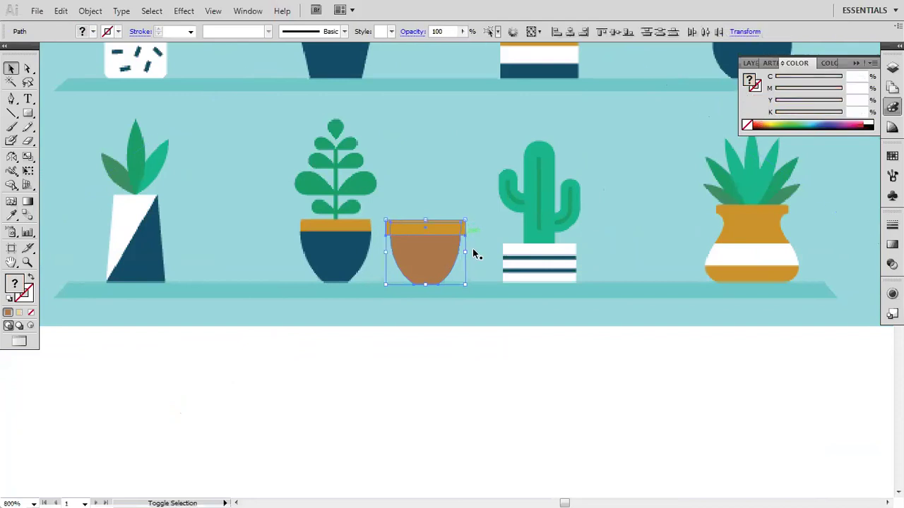
key(ctrl+g)
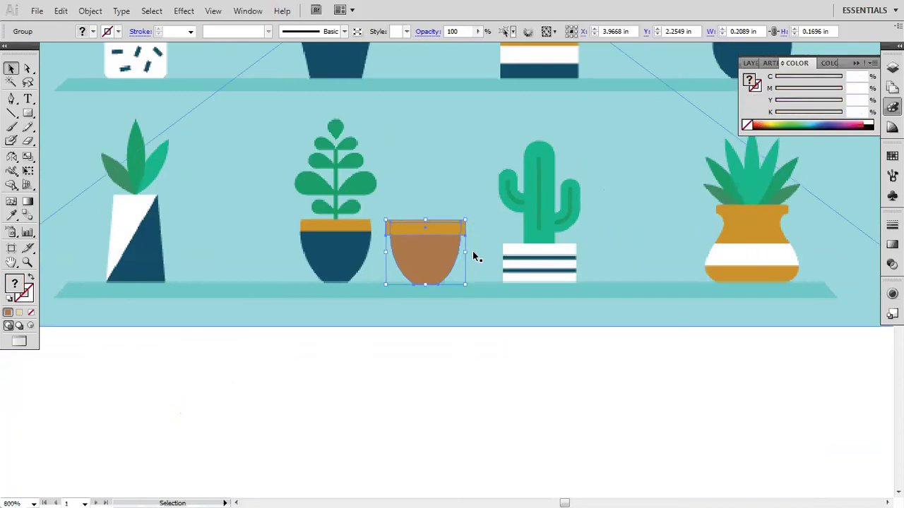
Step: Move the grouped pot off the reference image to the empty area beside the terracotta pot
drag(442, 254, 197, 389)
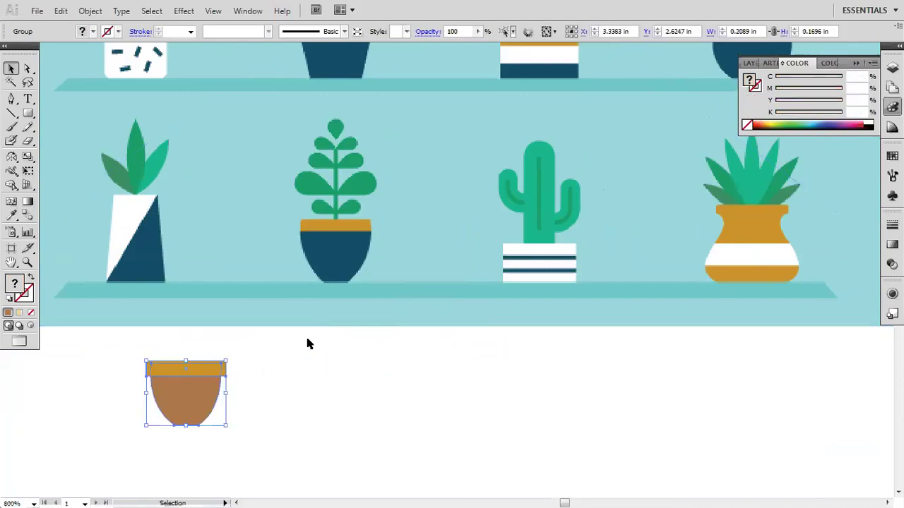
drag(212, 198, 606, 205)
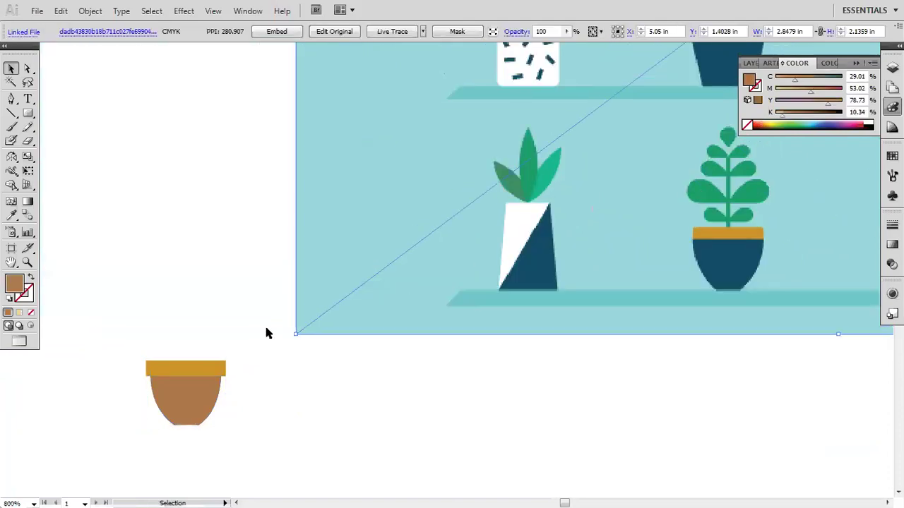
click(238, 288)
key(space)
drag(213, 278, 539, 294)
drag(529, 418, 133, 256)
key(space)
drag(212, 217, 473, 243)
Step: Enlarge the grouped pot to about 1.09 by 0.885 in and place it beside the terracotta pot with their bases roughly level
scroll(420, 366, down, 2)
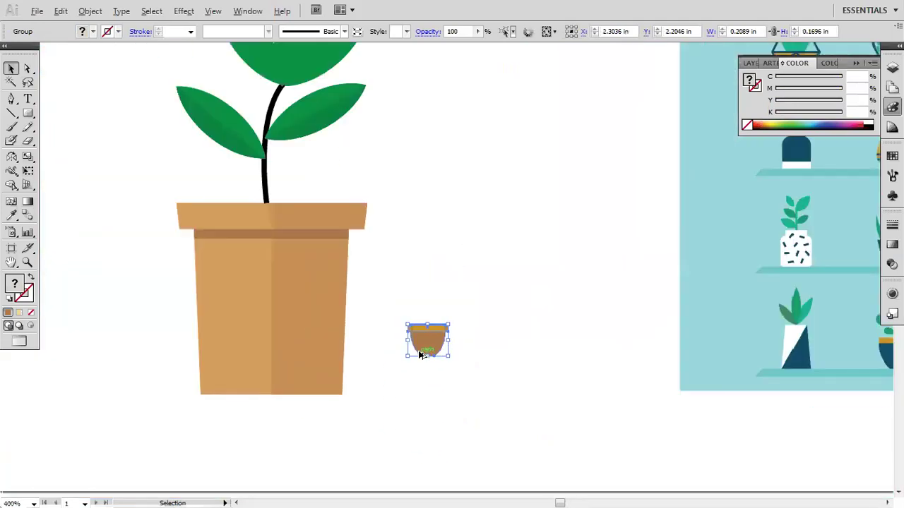
drag(447, 325, 613, 157)
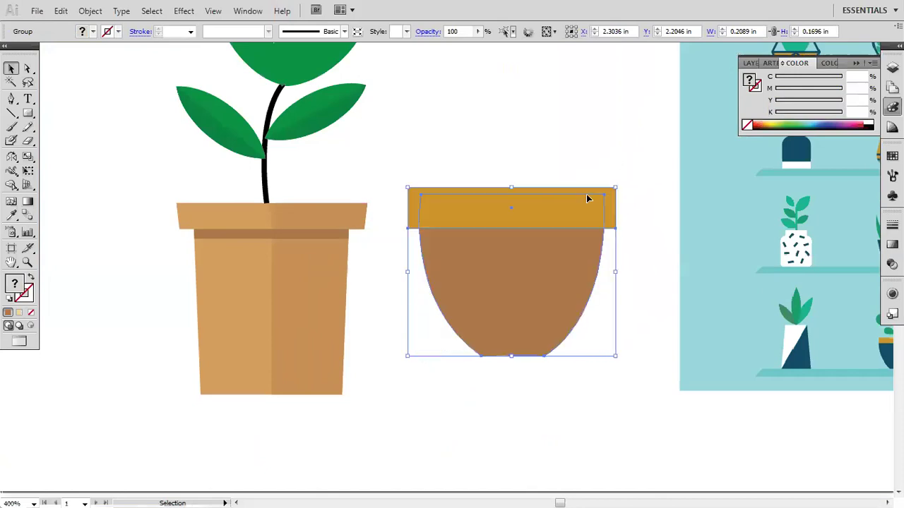
drag(523, 308, 505, 344)
click(487, 405)
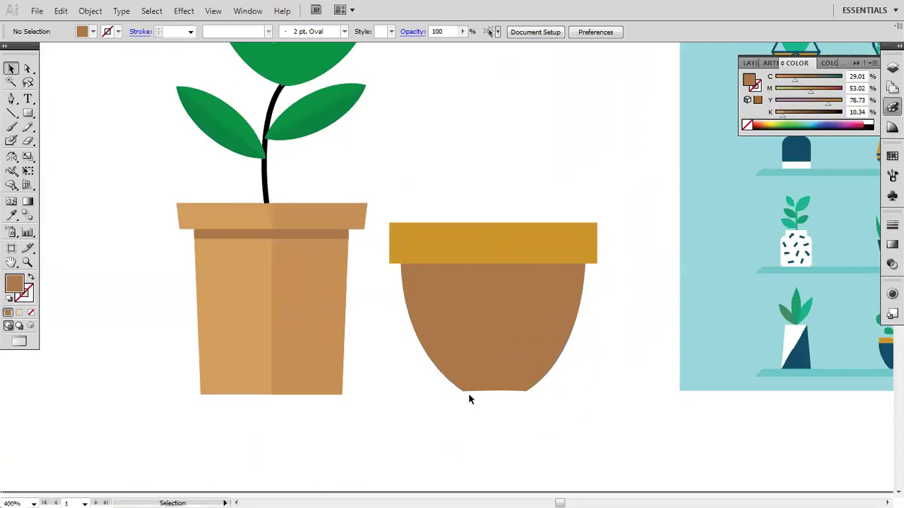
Step: Straighten the brown pot's slightly arched bottom edge by adjusting the direction handle of its lower-left anchor
click(466, 393)
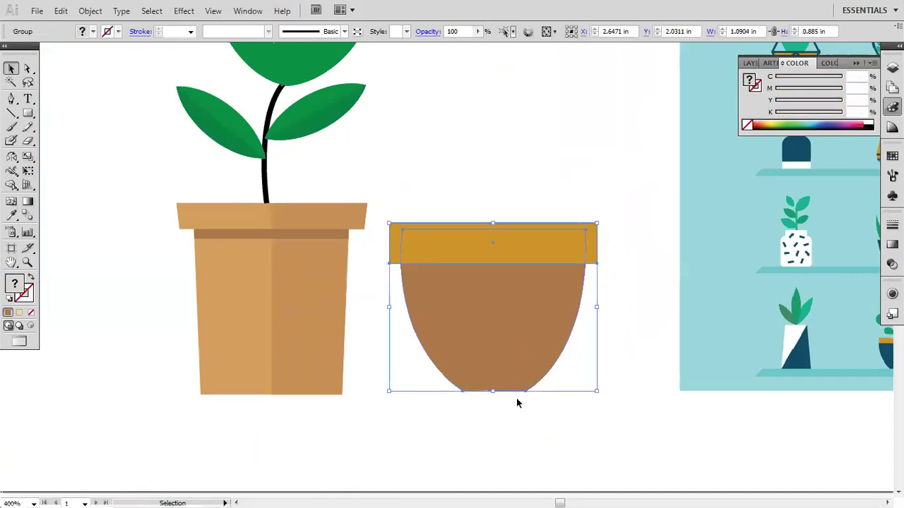
scroll(516, 398, up, 4)
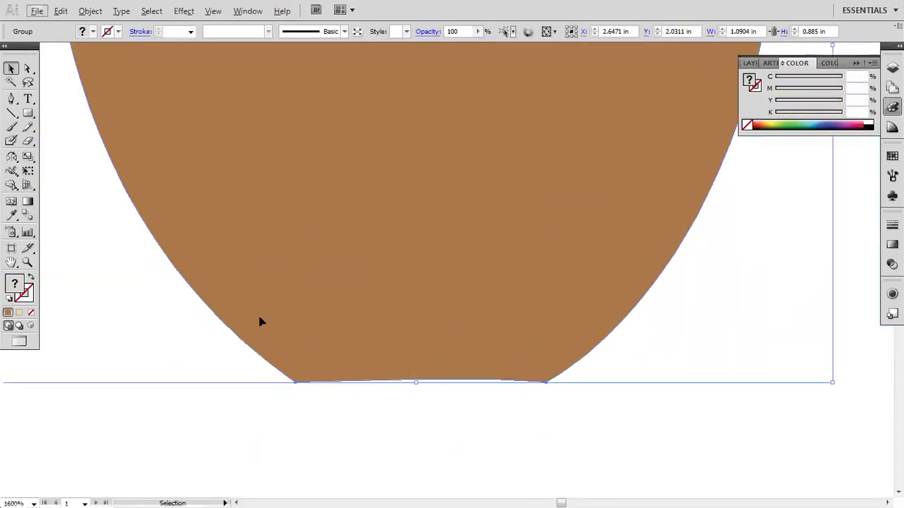
click(27, 68)
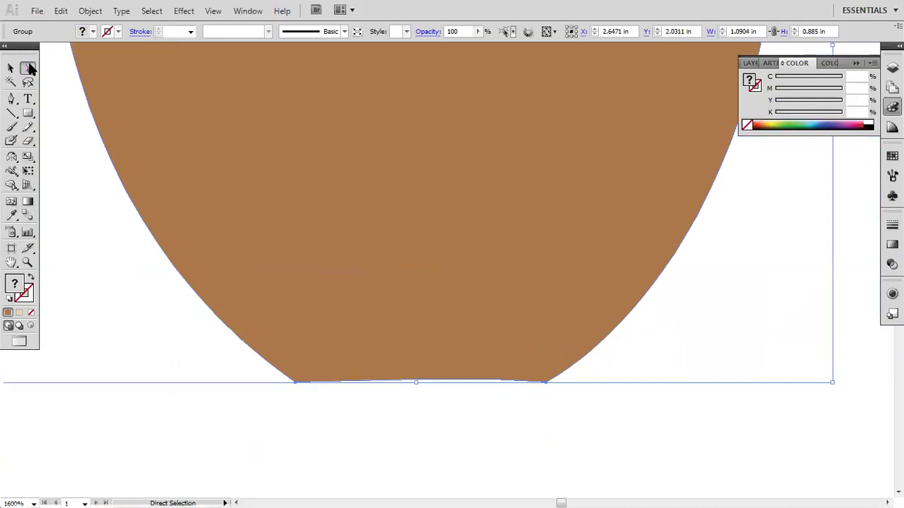
click(294, 383)
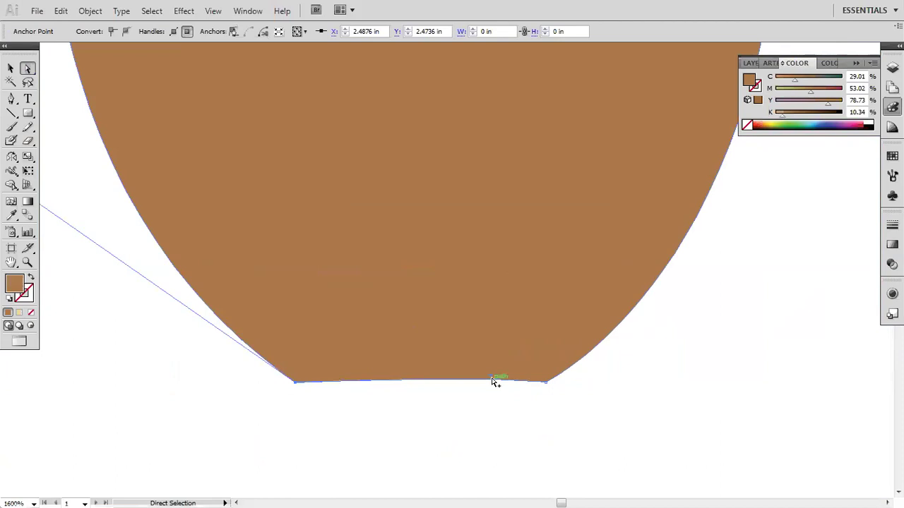
drag(492, 379, 485, 383)
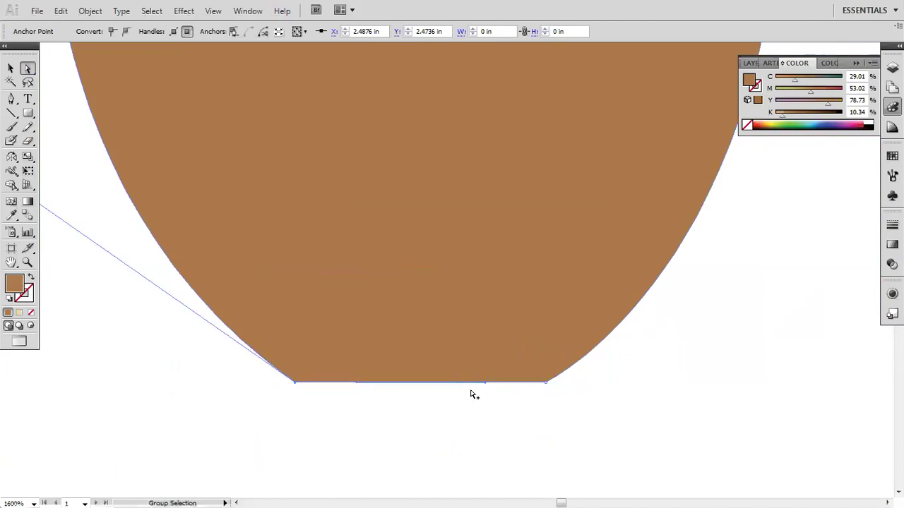
click(476, 412)
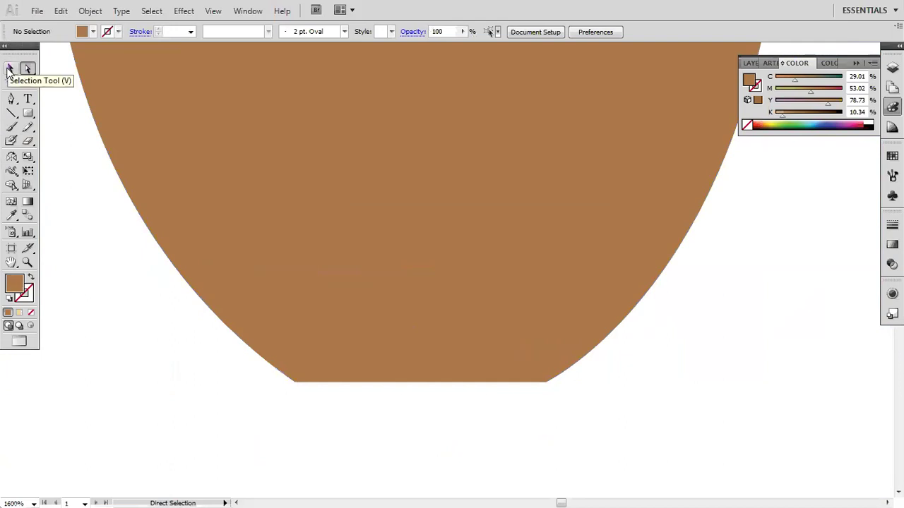
click(8, 69)
Step: Group the plant's stem, leaves and yellow petal above the terracotta pot
scroll(227, 382, down, 6)
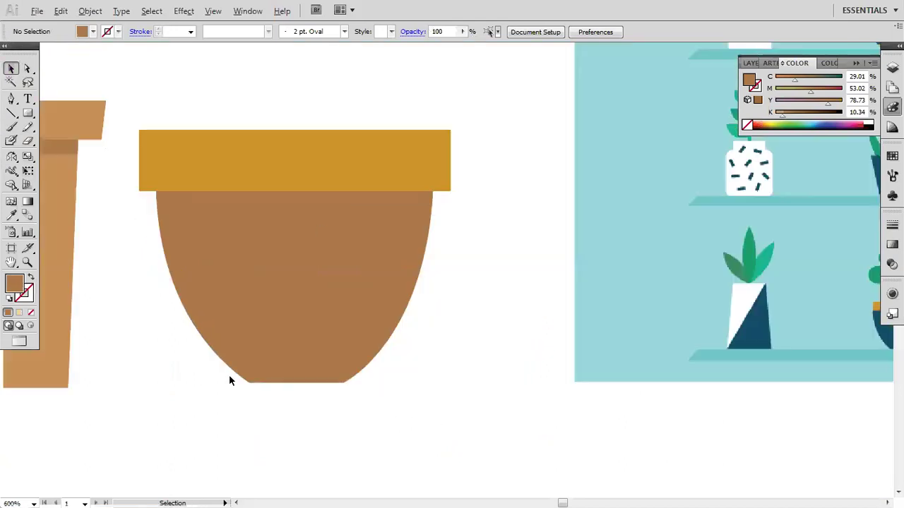
key(space)
drag(280, 103, 440, 88)
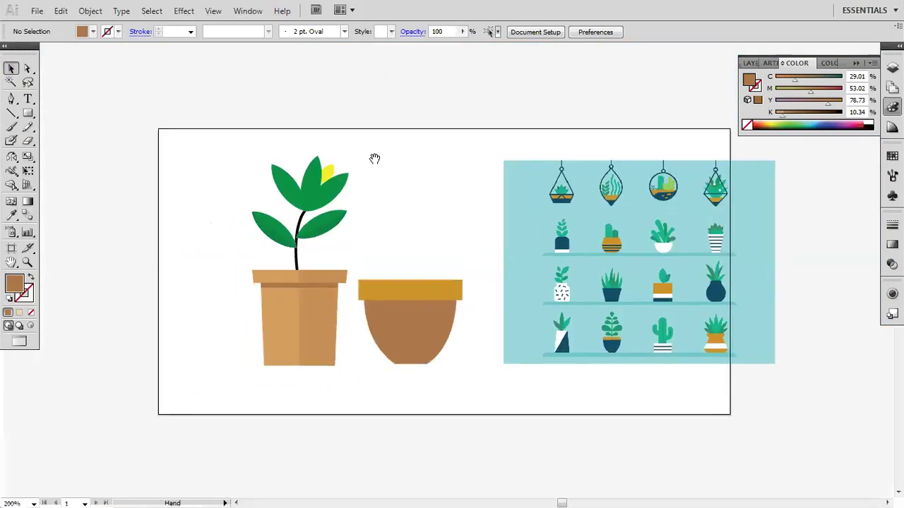
drag(177, 68, 391, 261)
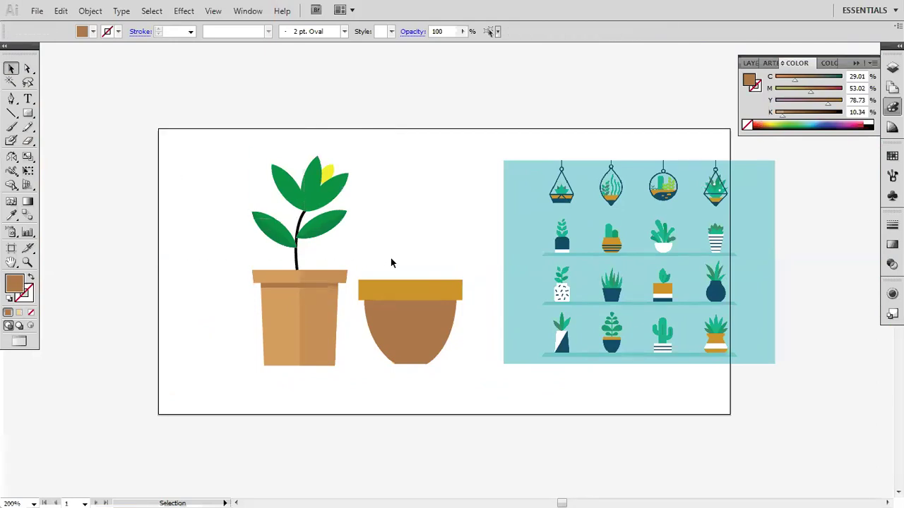
key(a)
key(ctrl+g)
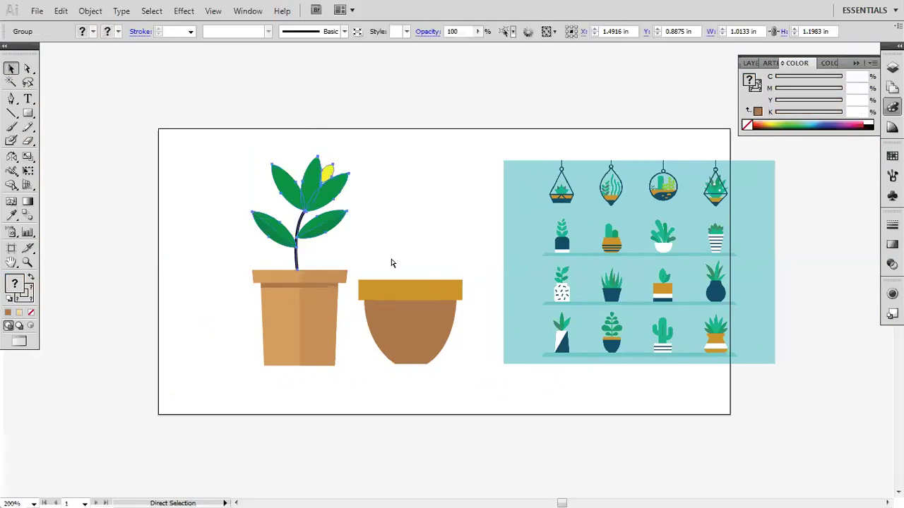
Step: Duplicate the grouped plant from the terracotta pot and place the copy over the rim of the rounded brown pot
click(401, 185)
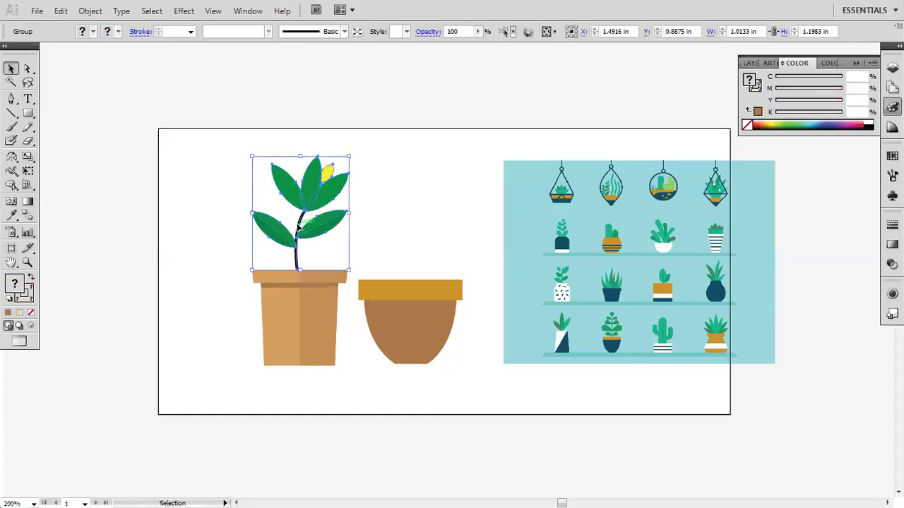
drag(294, 199, 410, 218)
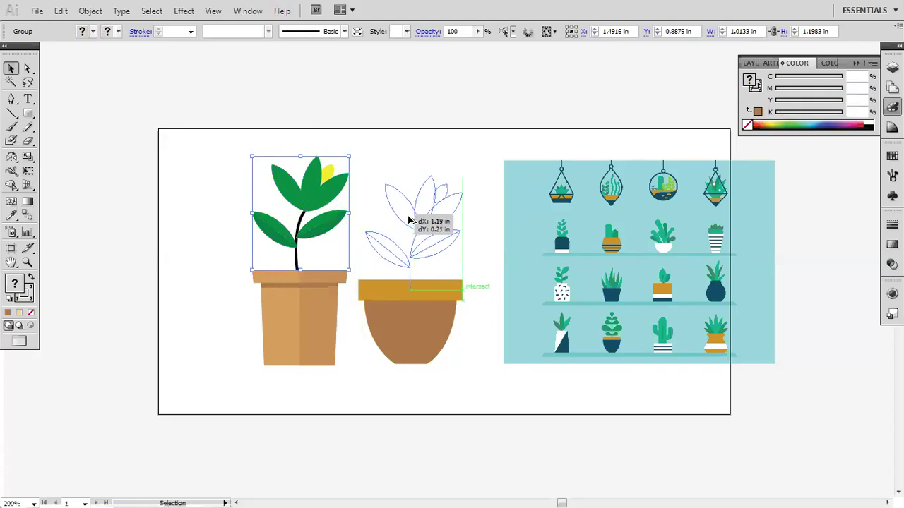
click(401, 107)
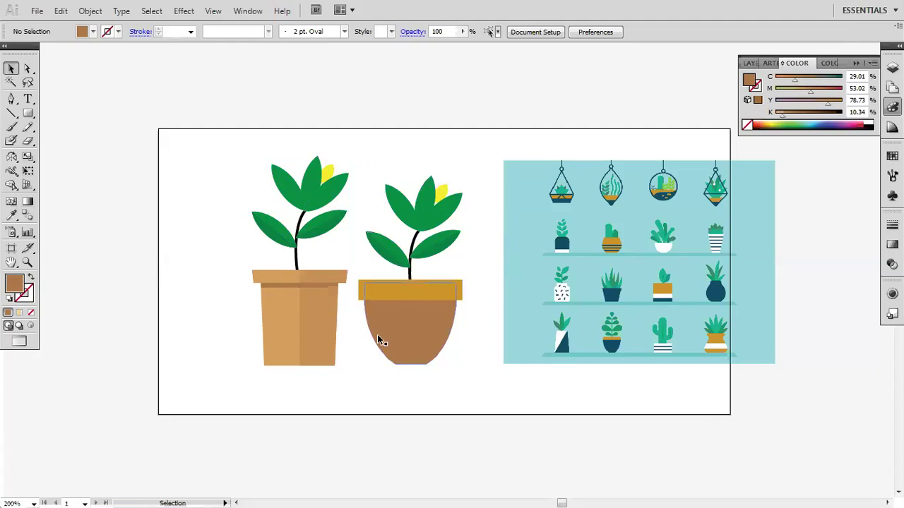
Step: Ungroup the copied plant above the rounded pot
click(437, 189)
click(444, 166)
click(444, 192)
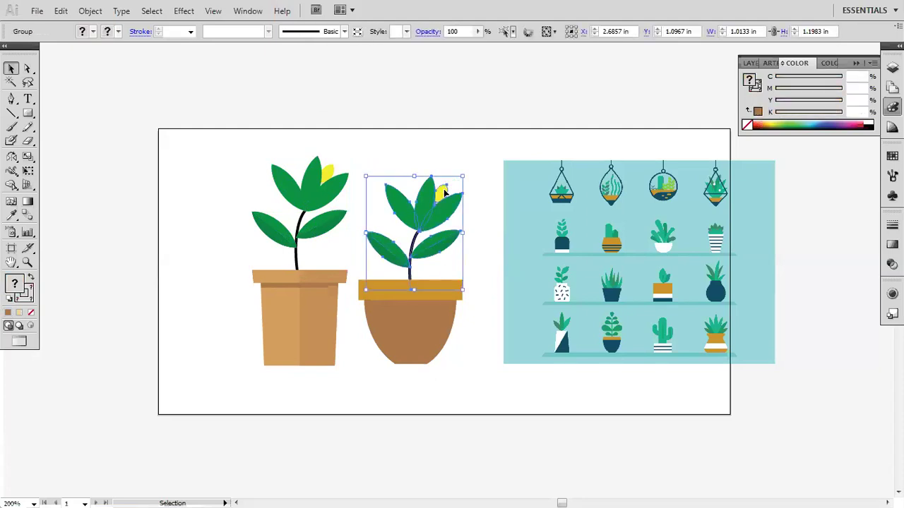
right_click(444, 192)
click(499, 268)
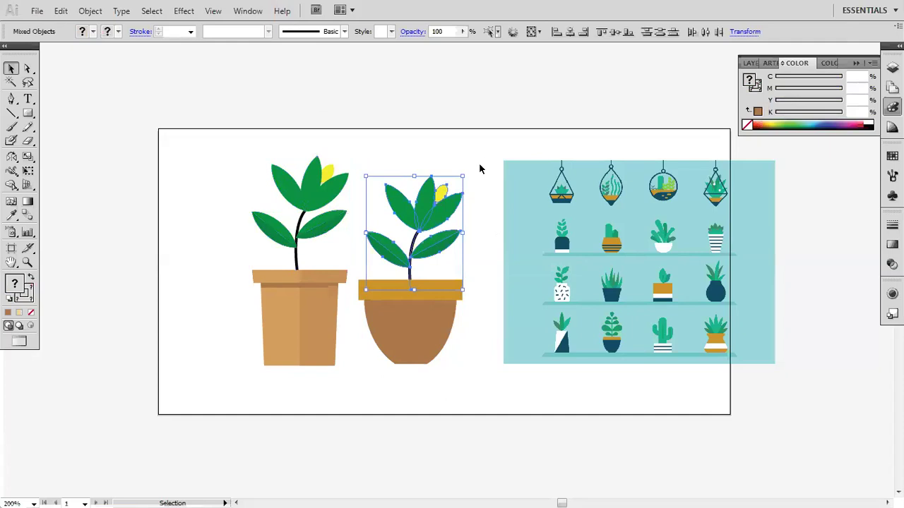
Step: Duplicate the copied plant's yellow petal, rotate the duplicate to lean left, and place it between the left and middle upper leaves
click(480, 169)
click(439, 197)
drag(439, 199, 415, 197)
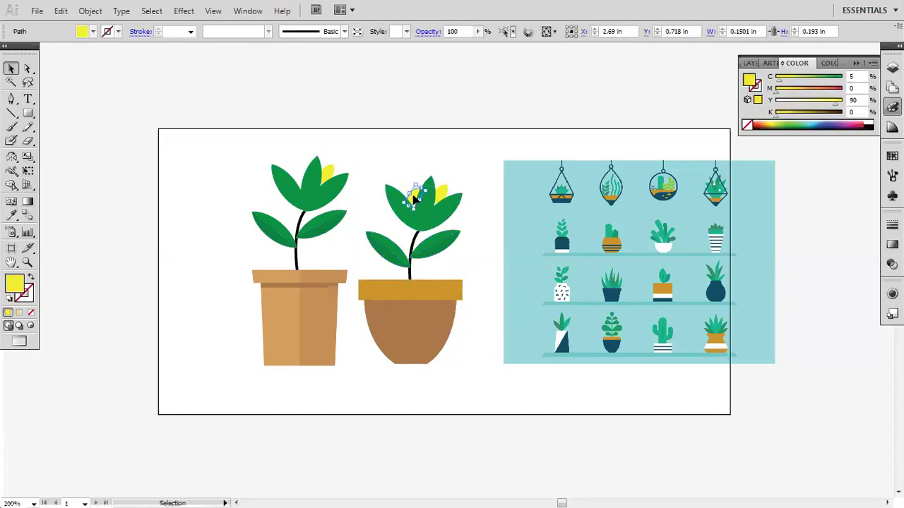
scroll(414, 200, up, 5)
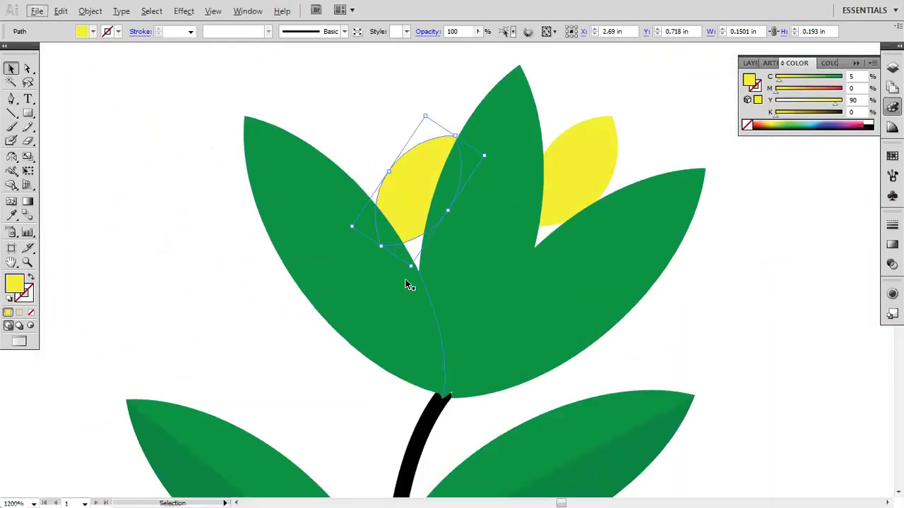
drag(411, 270, 475, 252)
drag(418, 193, 393, 190)
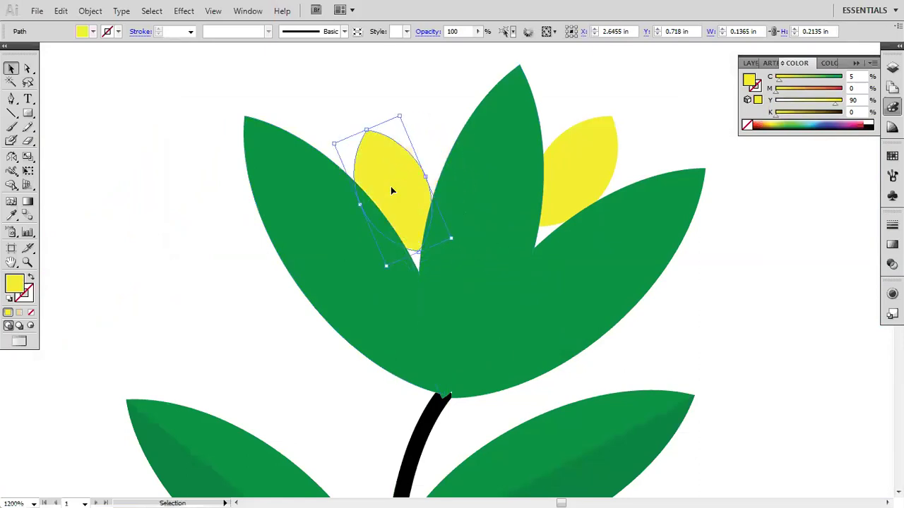
Step: Recolor both yellow petals of the rounded pot's plant to lime green, about C 38, M 0, Y 100, K 0
click(213, 237)
key(space)
drag(275, 292, 275, 277)
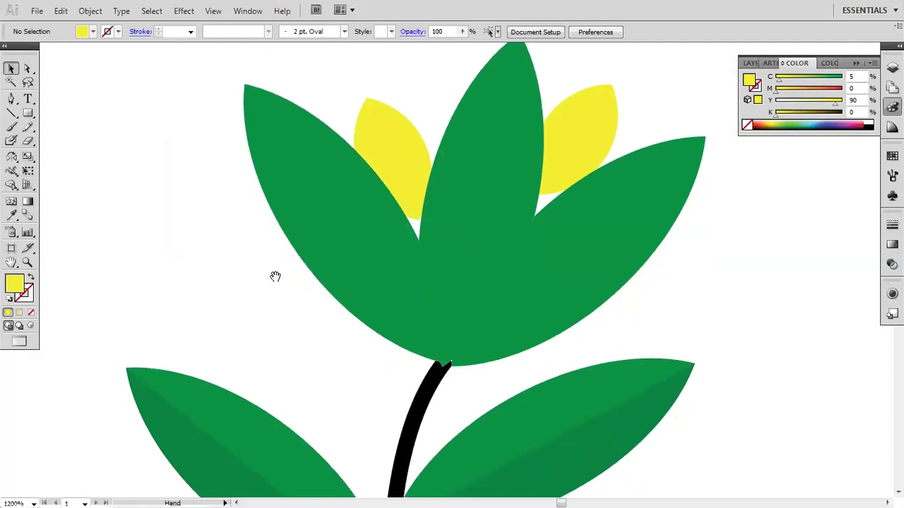
click(407, 144)
shift+click(582, 134)
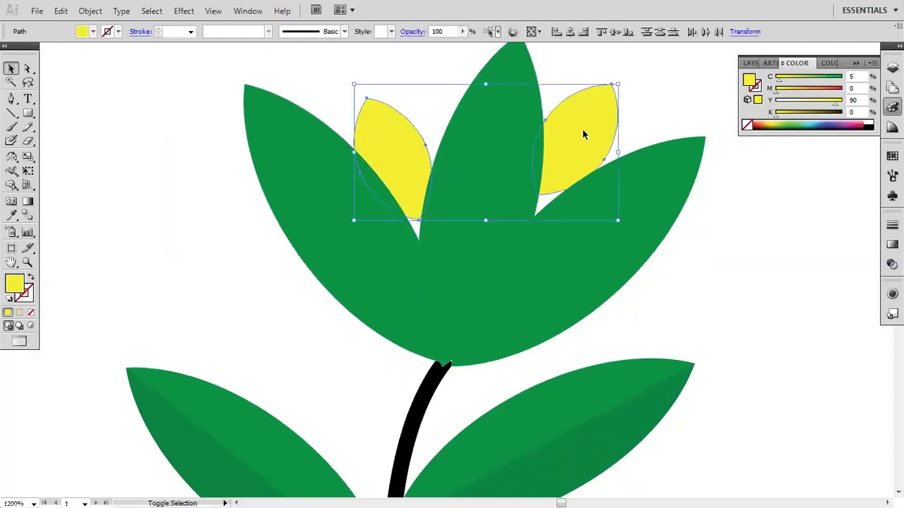
double_click(750, 82)
drag(463, 144, 660, 116)
drag(685, 293, 685, 279)
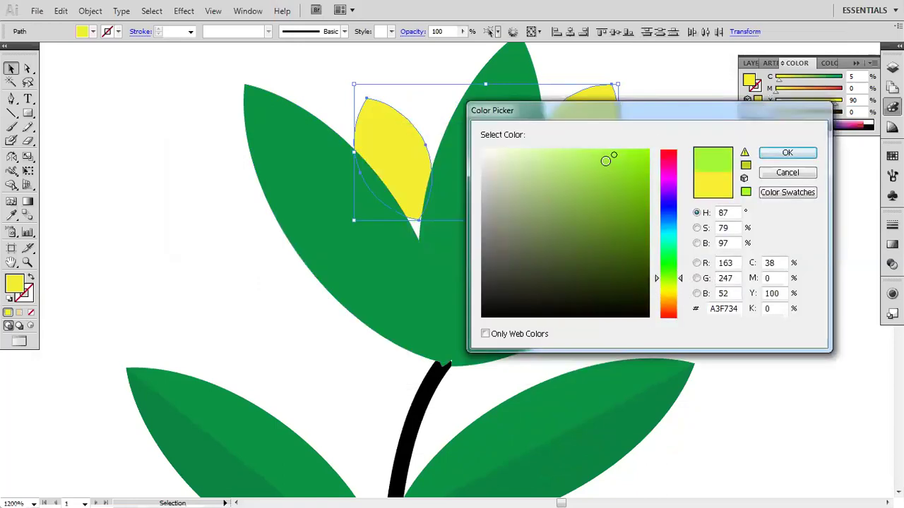
click(780, 155)
click(146, 182)
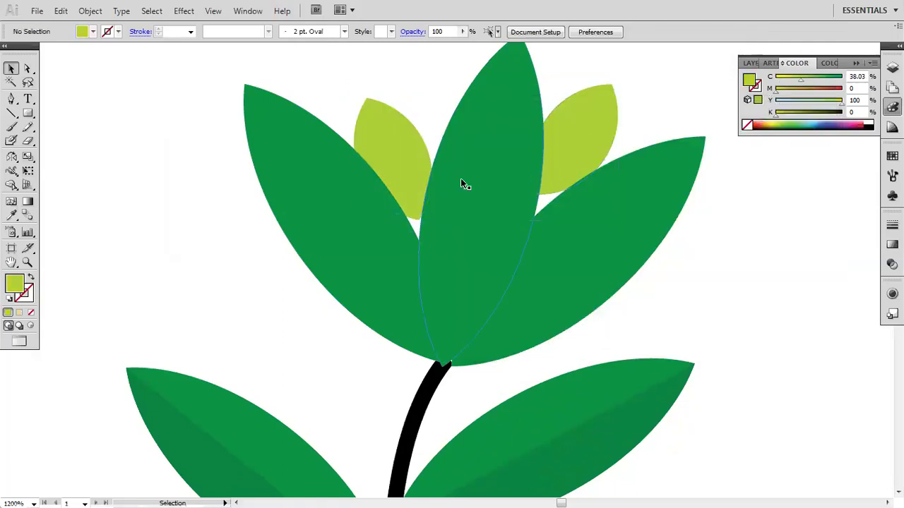
Step: Examine the two finished potted plants alongside the plant and pot designs in the reference image
scroll(515, 185, down, 2)
click(676, 227)
scroll(644, 229, down, 2)
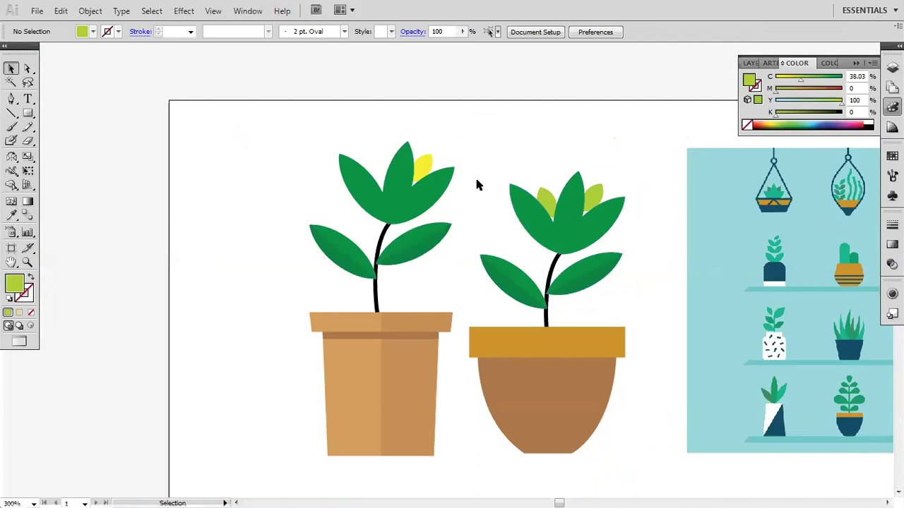
key(space)
drag(200, 233, 162, 210)
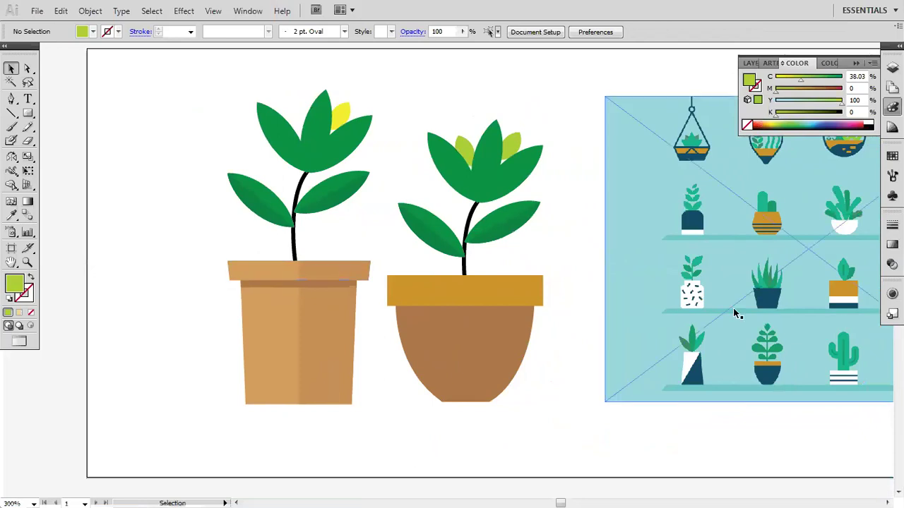
drag(746, 284, 451, 282)
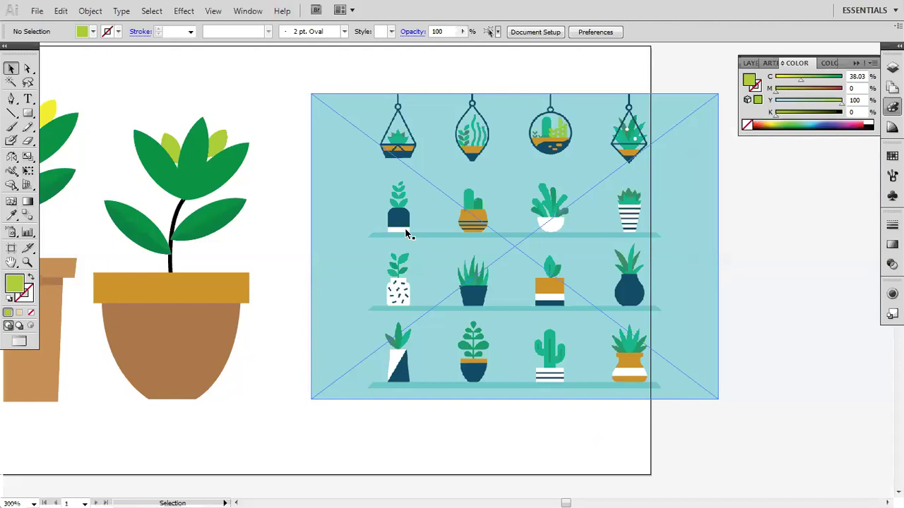
key(space)
drag(276, 257, 491, 238)
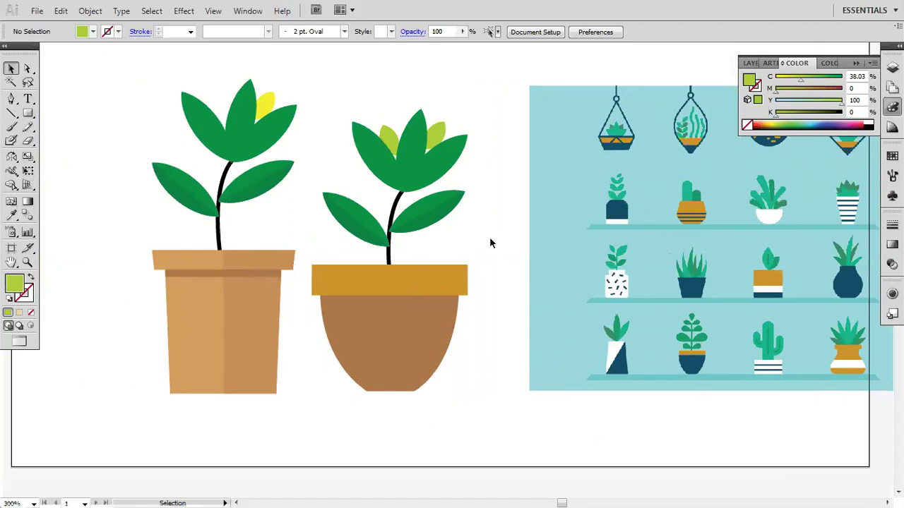